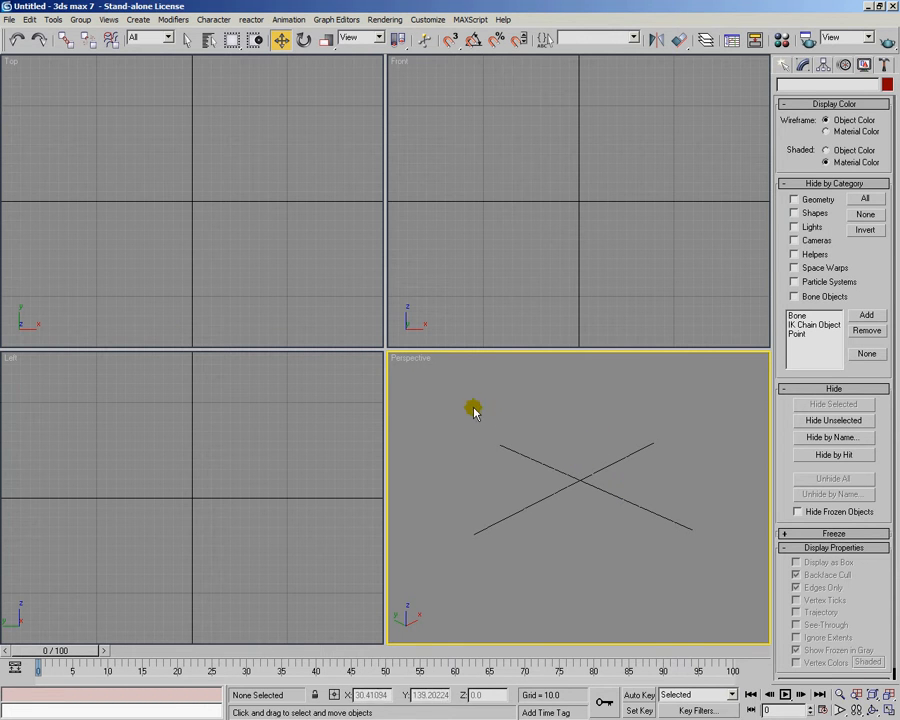
- Activate the Top, Left, Front and Perspective viewports one after another
click(271, 125)
click(235, 413)
click(530, 430)
click(526, 239)
click(275, 215)
click(245, 442)
click(553, 441)
click(458, 210)
click(321, 275)
click(315, 412)
click(488, 370)
click(486, 284)
click(505, 412)
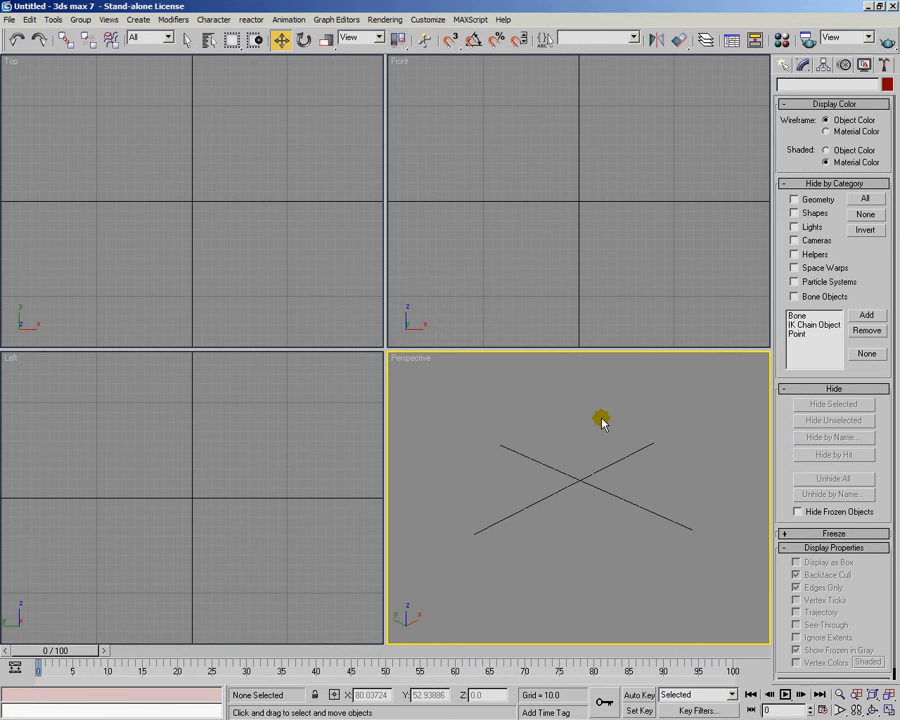
- Maximize the Perspective viewport to fill the whole viewport area
click(887, 711)
alt+middle_drag(619, 431, 404, 428)
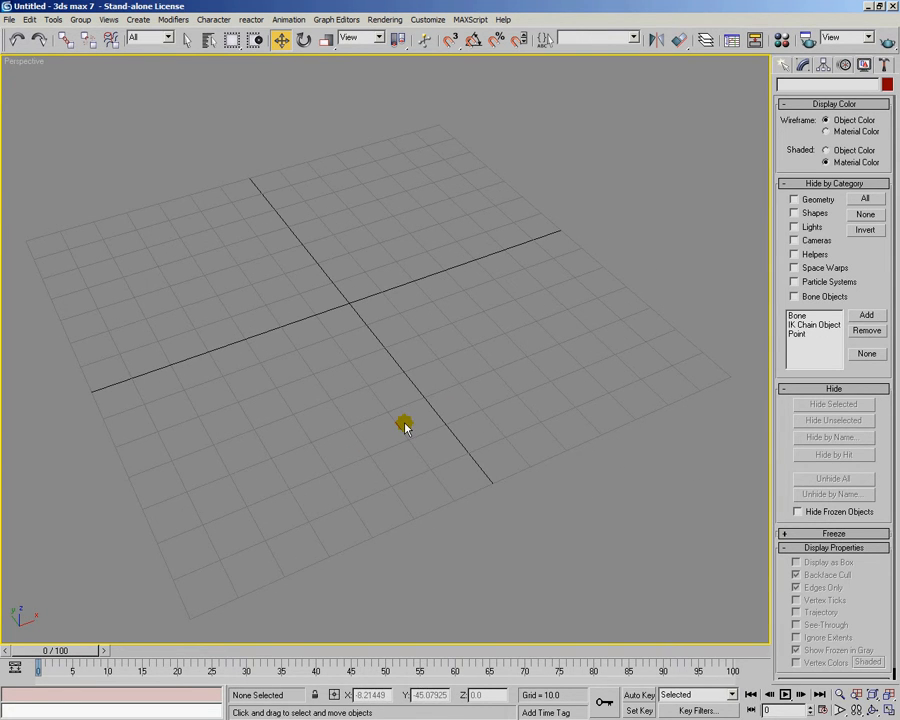
- Switch the maximized viewport through the Top, Bottom, Left and User views and return to Perspective
key(t)
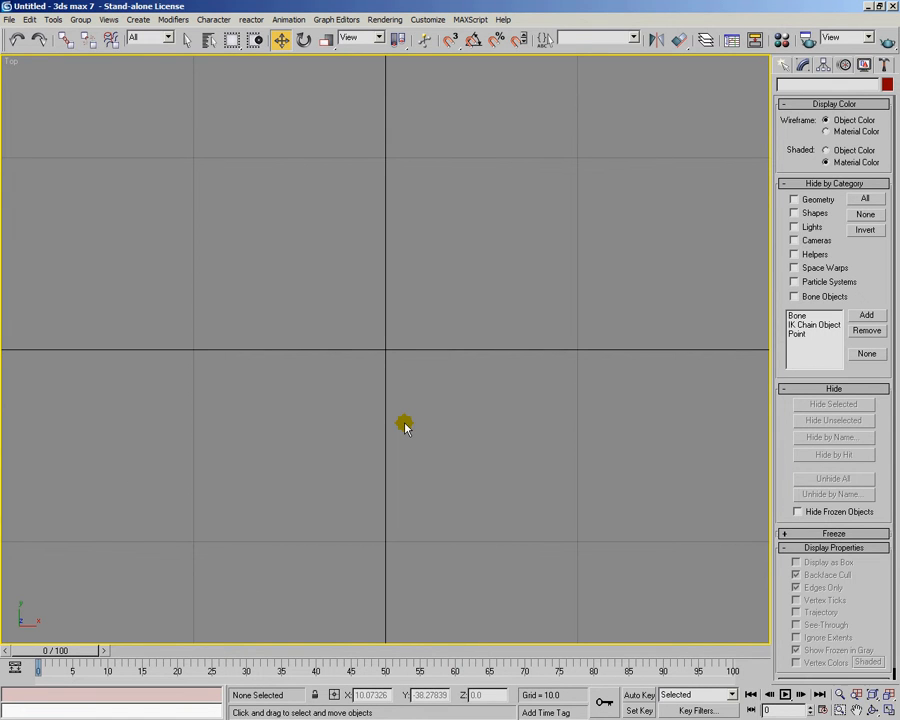
key(b)
key(l)
key(u)
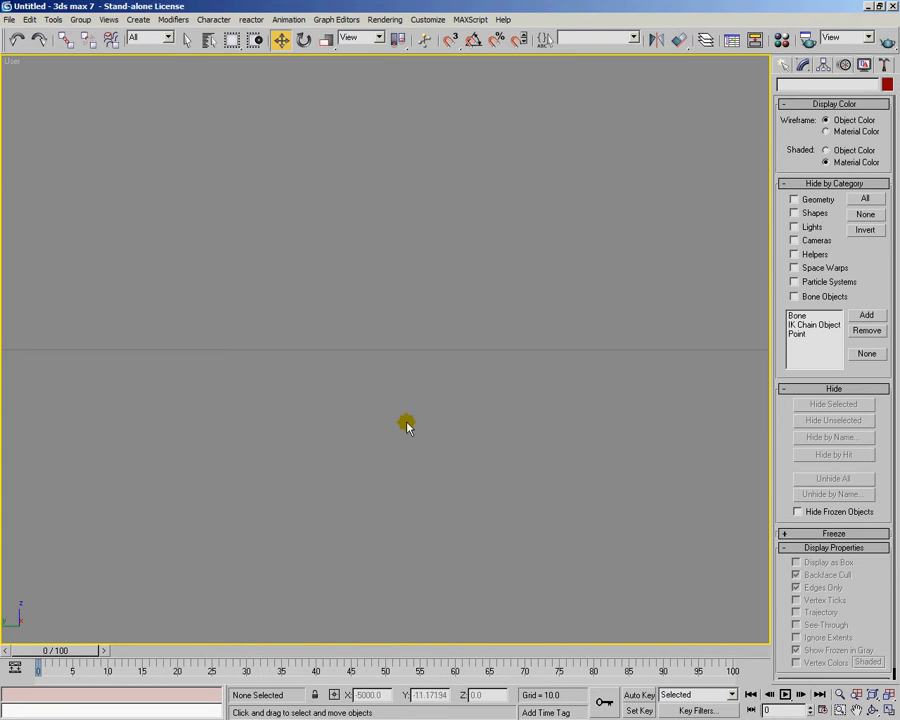
key(p)
alt+middle_drag(495, 366, 522, 358)
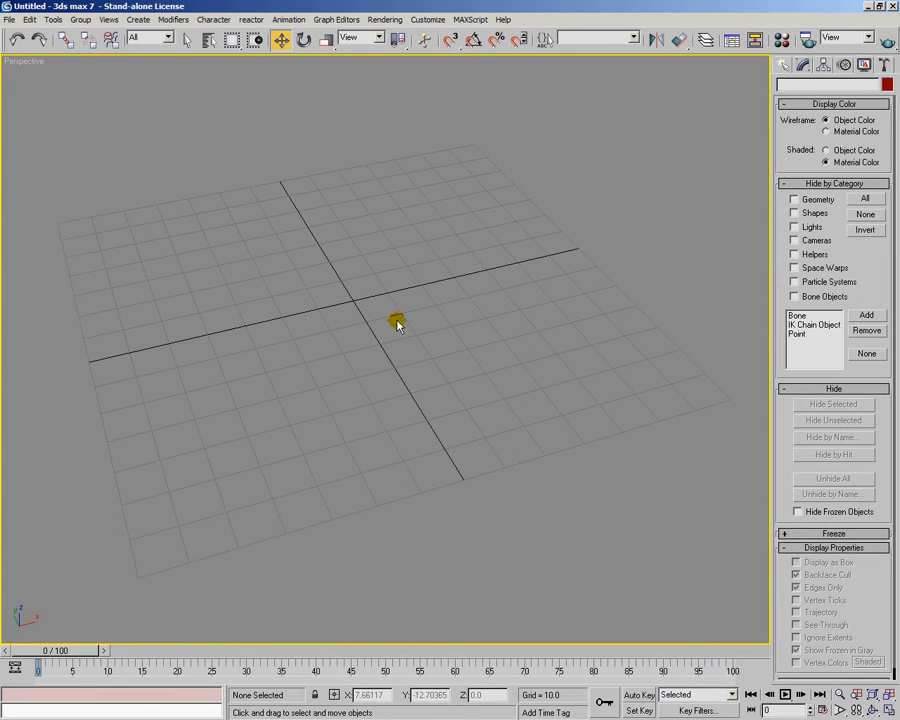
- Try to switch the viewport to a camera view
key(c)
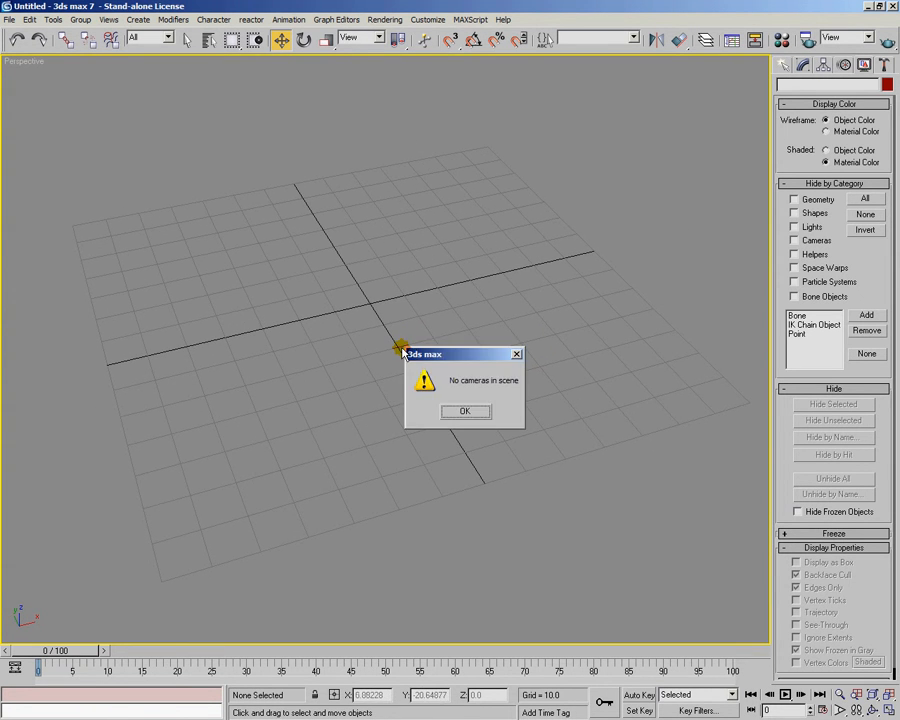
click(464, 411)
alt+middle_drag(560, 360, 445, 421)
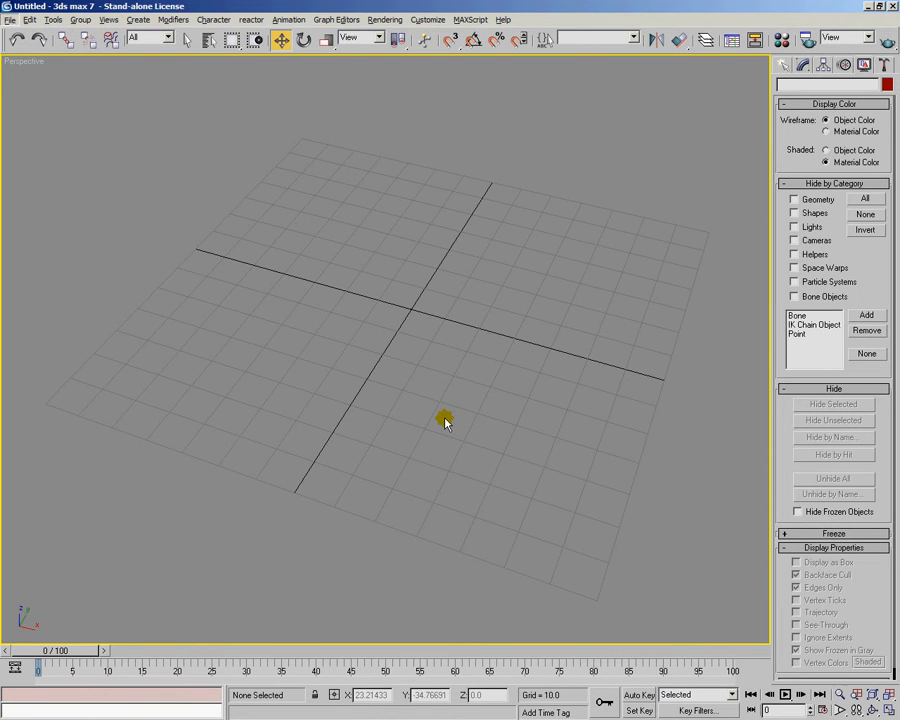
- Switch the viewport to the Right view and back to an angled Perspective view
key(r)
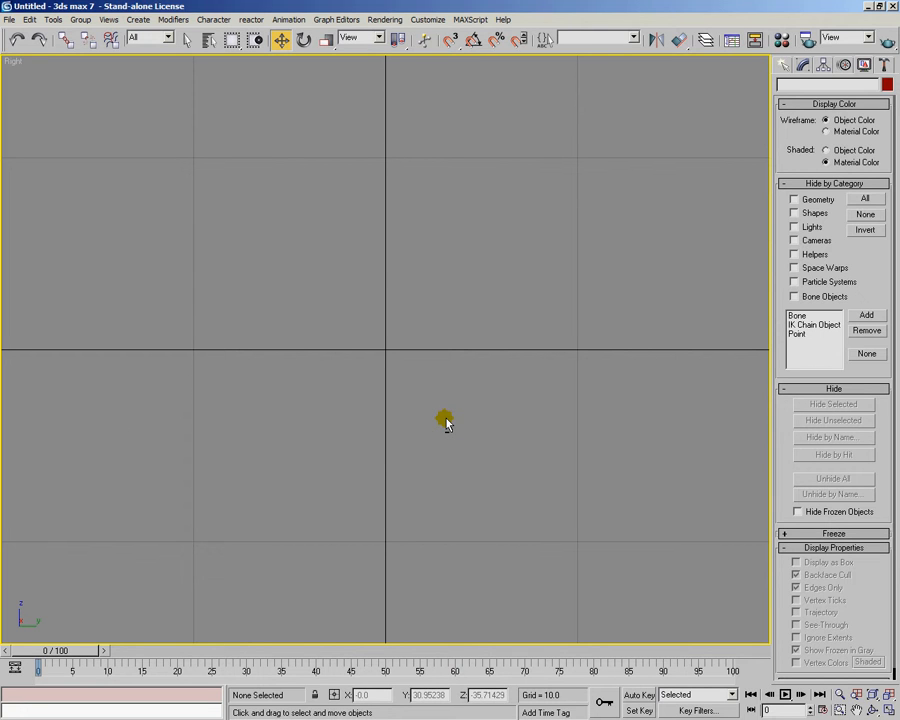
key(p)
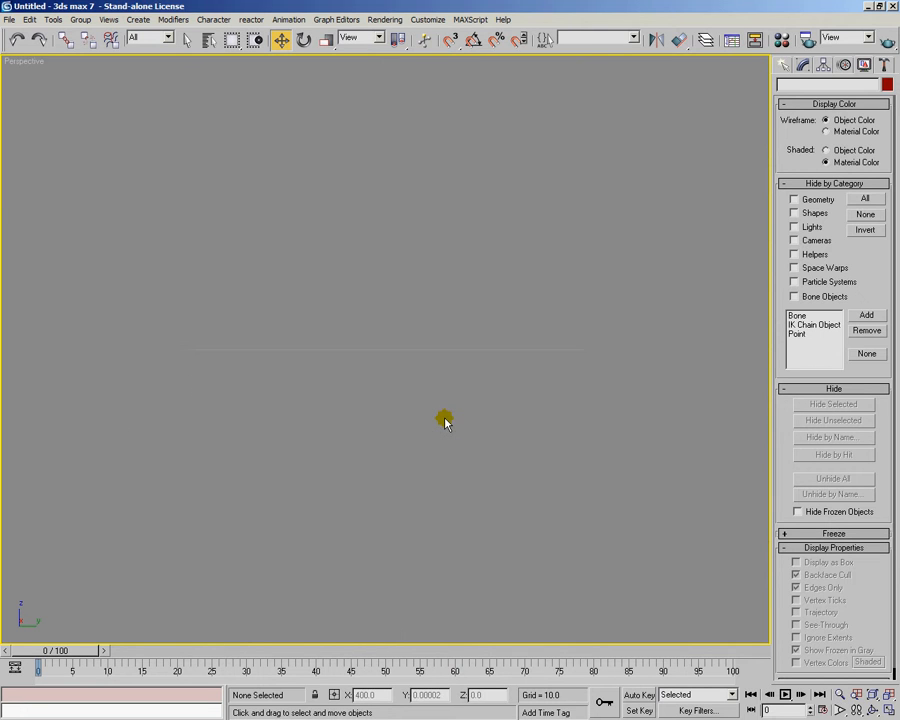
alt+middle_drag(494, 330, 428, 400)
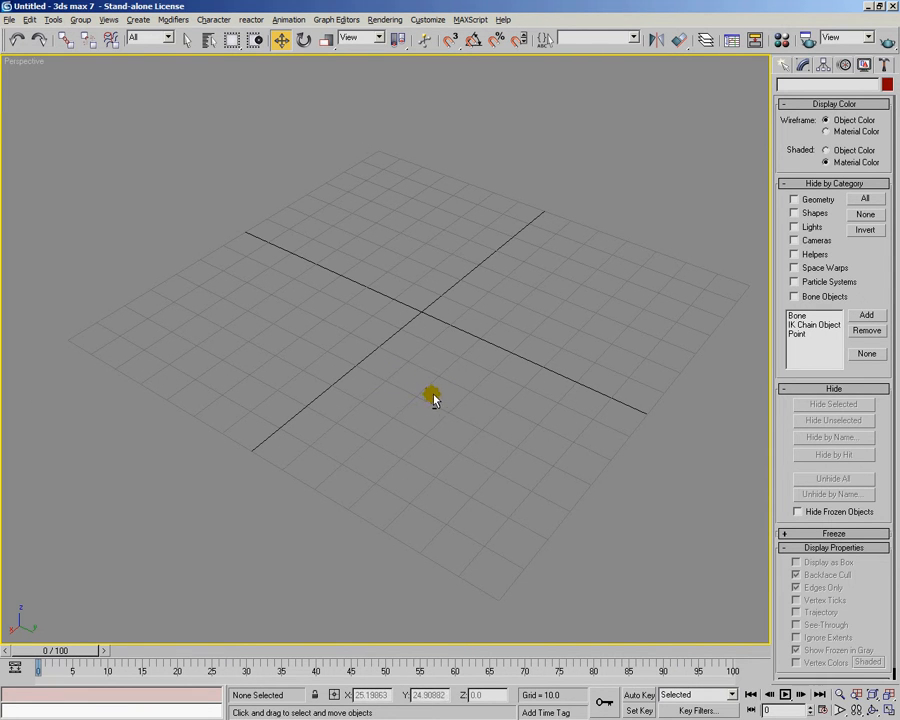
- Examine the empty home grid from different angles and zoom distances in the Perspective view
mouse_move(482, 400)
alt+middle_down()
mouse_move(474, 406)
mouse_move(460, 368)
mouse_move(478, 424)
mouse_move(457, 383)
mouse_move(368, 412)
mouse_move(400, 366)
mouse_move(396, 420)
mouse_move(499, 401)
mouse_move(496, 422)
mouse_move(388, 360)
mouse_move(434, 305)
mouse_move(482, 391)
mouse_move(382, 416)
mouse_move(438, 424)
mouse_move(414, 428)
mouse_move(333, 393)
mouse_move(396, 424)
mouse_move(484, 422)
mouse_move(413, 428)
mouse_move(382, 331)
mouse_move(514, 452)
mouse_move(396, 365)
mouse_move(352, 374)
mouse_move(522, 498)
mouse_move(428, 348)
mouse_move(494, 428)
mouse_move(400, 402)
mouse_move(454, 426)
mouse_move(492, 409)
mouse_move(472, 436)
mouse_move(480, 410)
mouse_move(474, 430)
mouse_move(470, 384)
mouse_move(464, 436)
mouse_move(468, 358)
mouse_move(450, 436)
mouse_move(448, 350)
mouse_move(456, 434)
alt+middle_up()
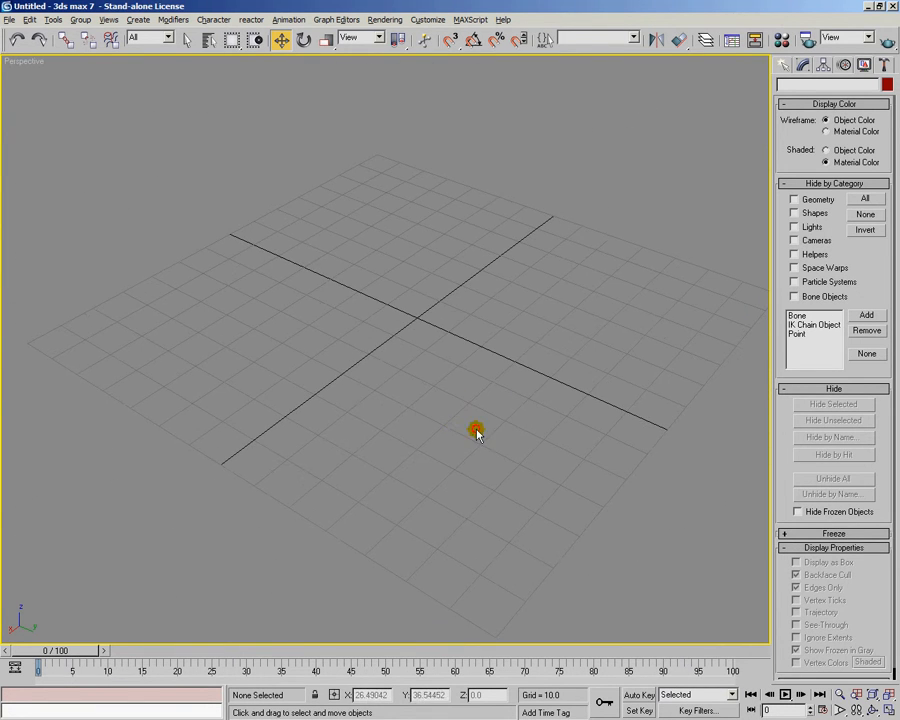
scroll(472, 430, up, 8)
scroll(472, 430, down, 6)
scroll(472, 432, down, 3)
scroll(472, 432, up, 6)
scroll(472, 432, down, 6)
scroll(472, 432, up, 4)
scroll(472, 432, down, 5)
scroll(472, 432, up, 6)
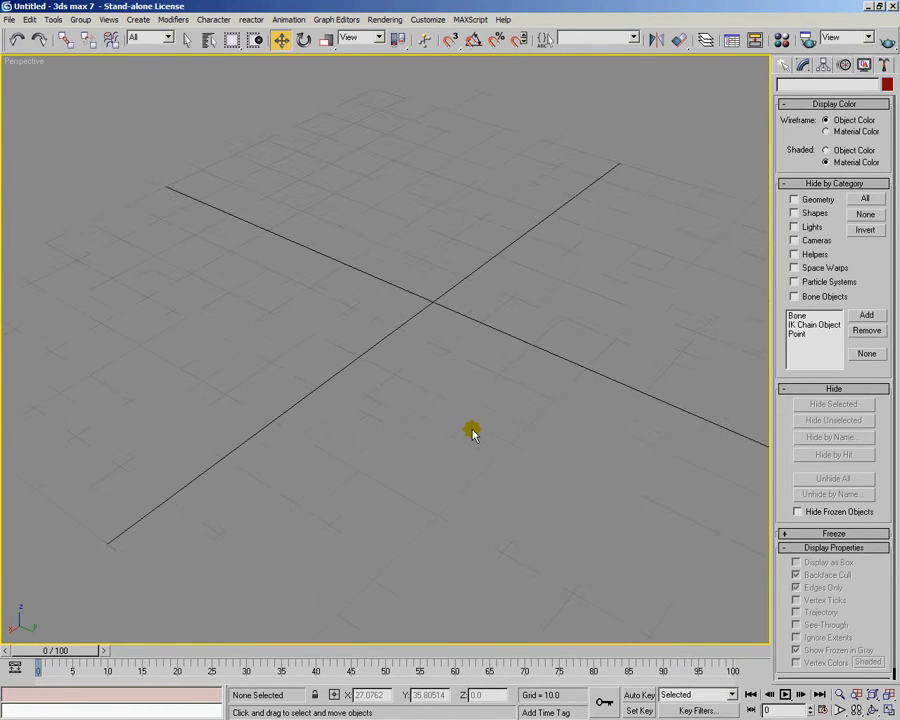
alt+middle_drag(472, 429, 416, 475)
click(539, 440)
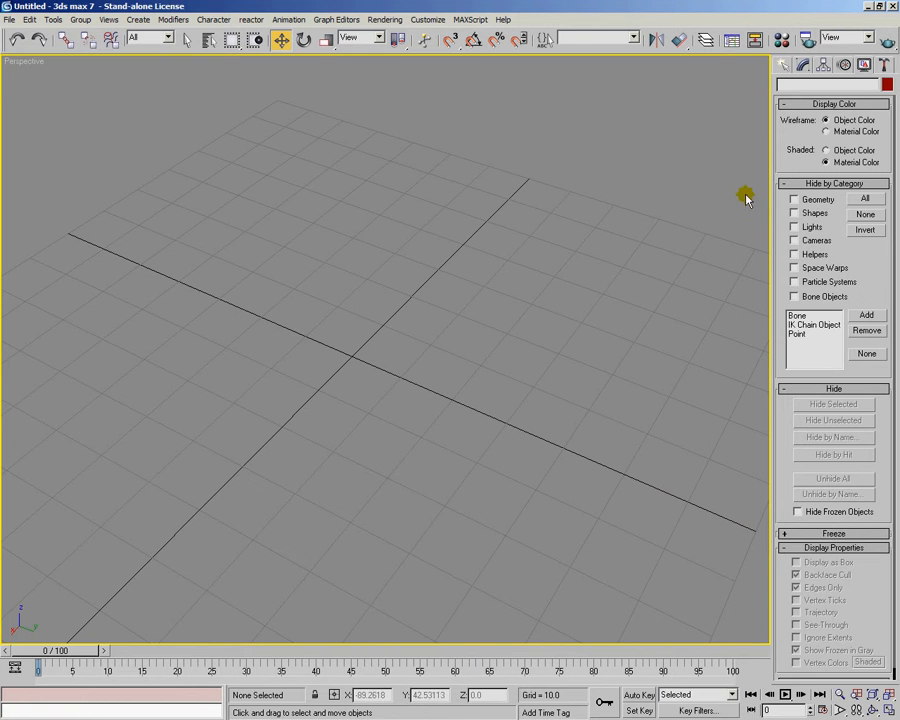
- Create a standard primitive teapot centered at the grid origin
click(784, 65)
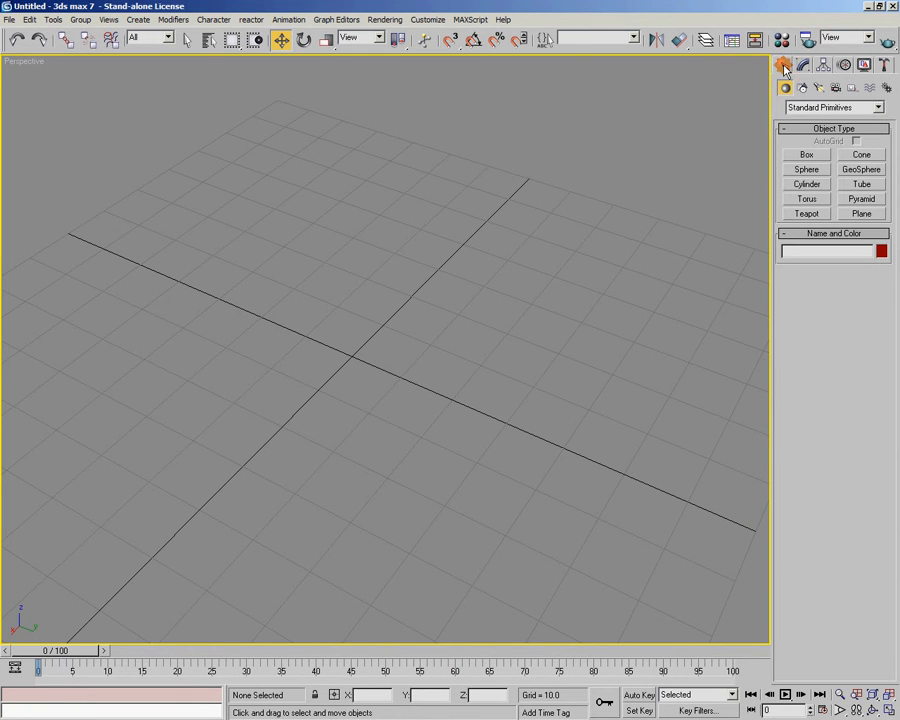
click(806, 155)
click(807, 213)
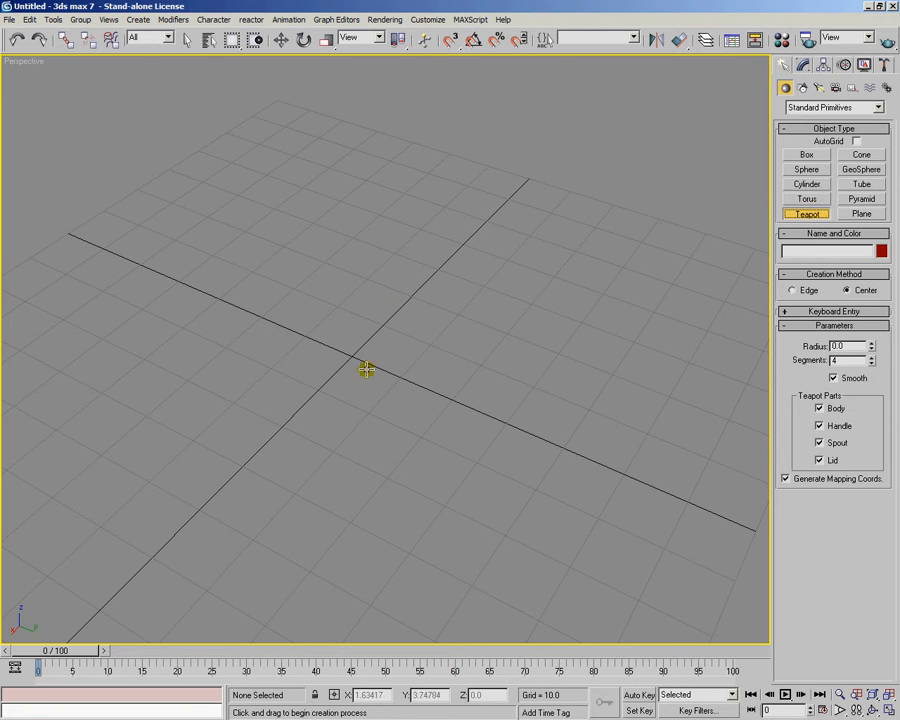
drag(354, 360, 384, 400)
- Try moving the teapot across the grid and vertically with the Move tool, cancelling the movement
click(300, 40)
click(281, 39)
alt+middle_drag(279, 151, 518, 338)
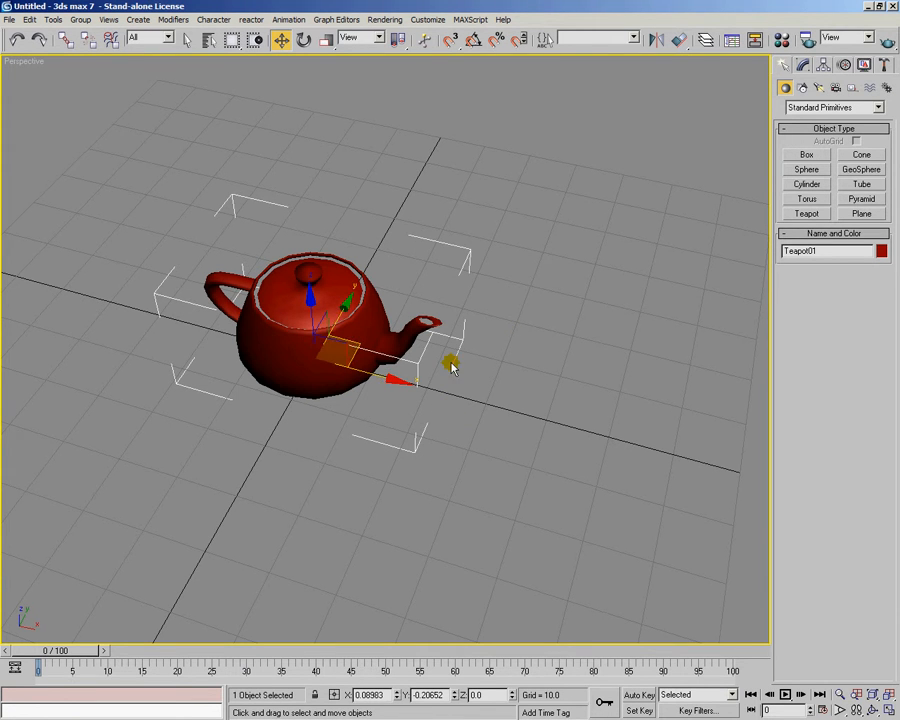
alt+middle_drag(449, 368, 416, 364)
drag(359, 372, 390, 326)
drag(309, 290, 390, 275)
right_click(390, 275)
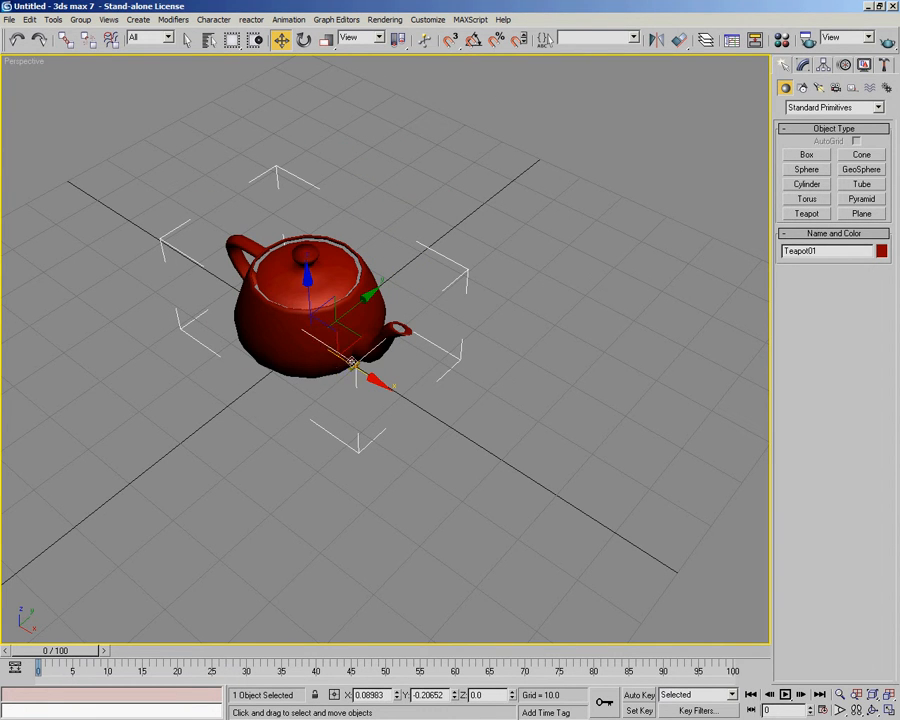
- Try rotating the teapot around its axes with the Rotate tool, cancelling each rotation
key(e)
alt+middle_drag(416, 345, 439, 342)
drag(439, 342, 420, 351)
right_click(361, 328)
right_click(420, 351)
drag(280, 358, 299, 404)
right_click(338, 427)
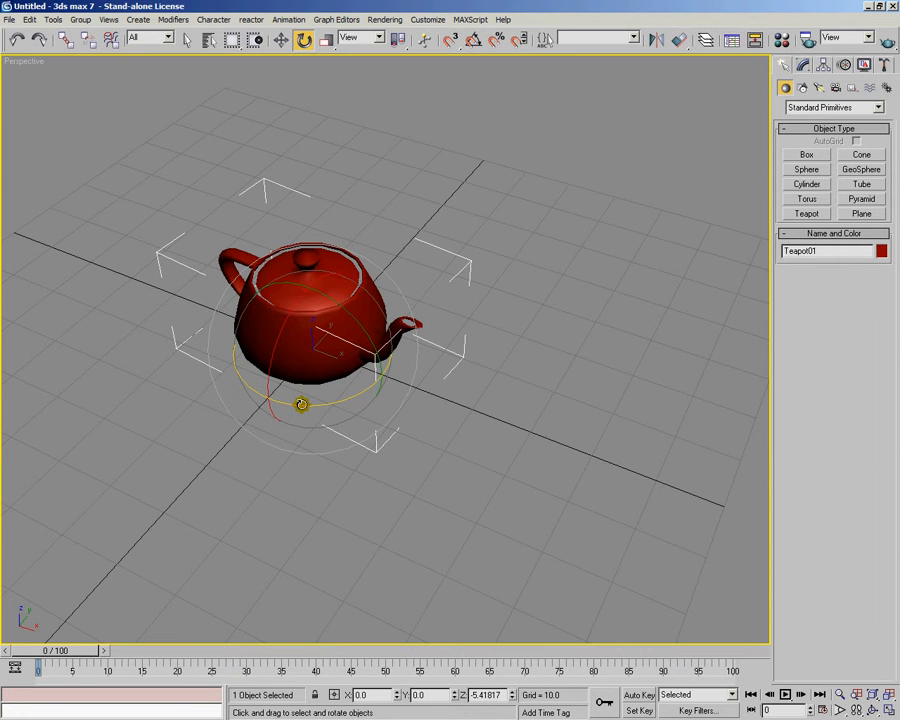
- Try scaling the teapot non-uniformly along X and in the XZ and XY planes, cancelling each change
key(r)
alt+middle_drag(362, 393, 460, 450)
drag(437, 406, 474, 425)
right_click(474, 425)
drag(379, 357, 352, 327)
right_click(352, 327)
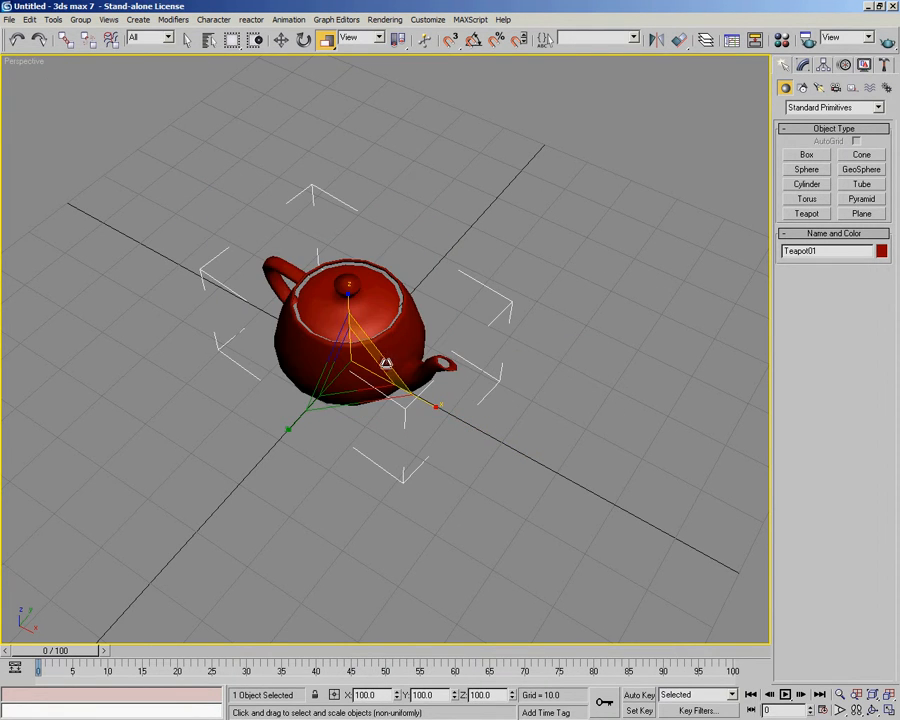
drag(345, 400, 339, 487)
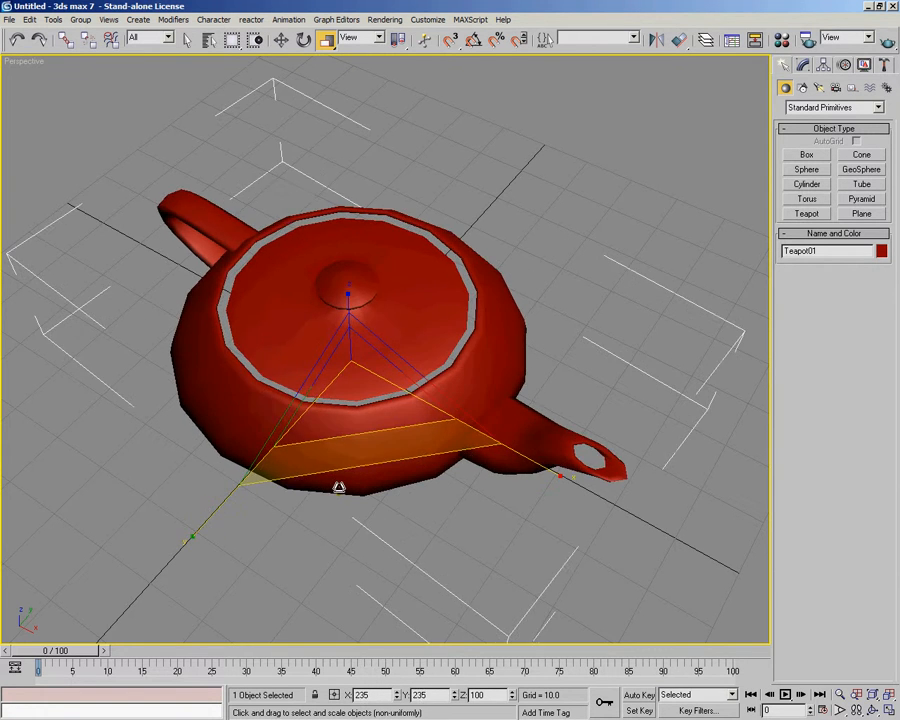
right_click(339, 487)
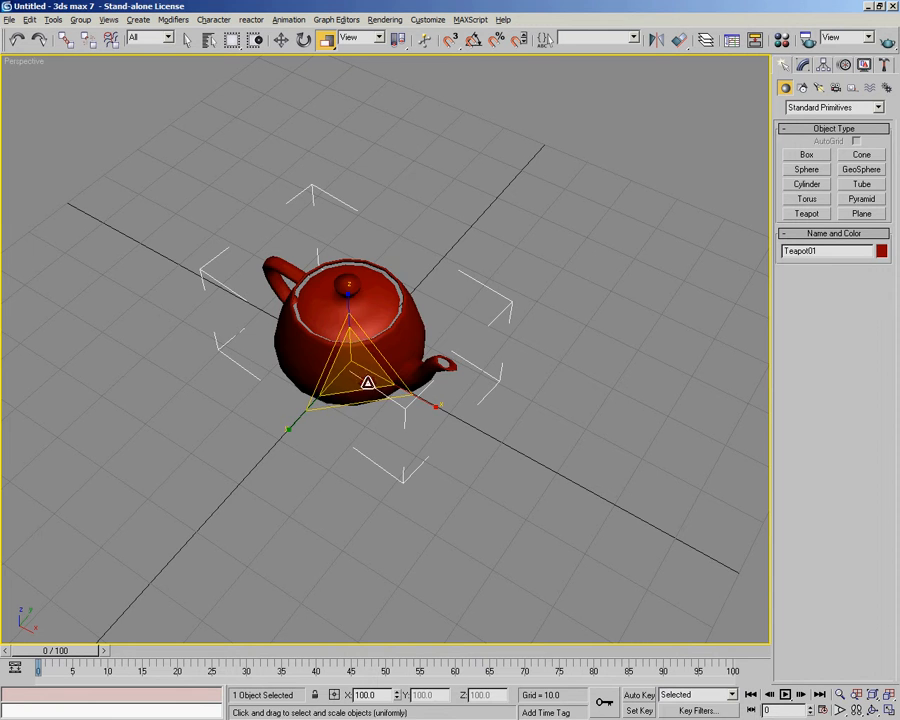
- Scale the teapot uniformly to about 132 percent
mouse_move(358, 376)
mouse_down()
mouse_move(370, 308)
mouse_move(368, 388)
mouse_move(342, 454)
mouse_move(370, 338)
mouse_move(370, 358)
mouse_move(349, 337)
mouse_move(343, 372)
mouse_move(366, 315)
mouse_move(352, 402)
mouse_move(364, 356)
mouse_move(362, 366)
mouse_up()
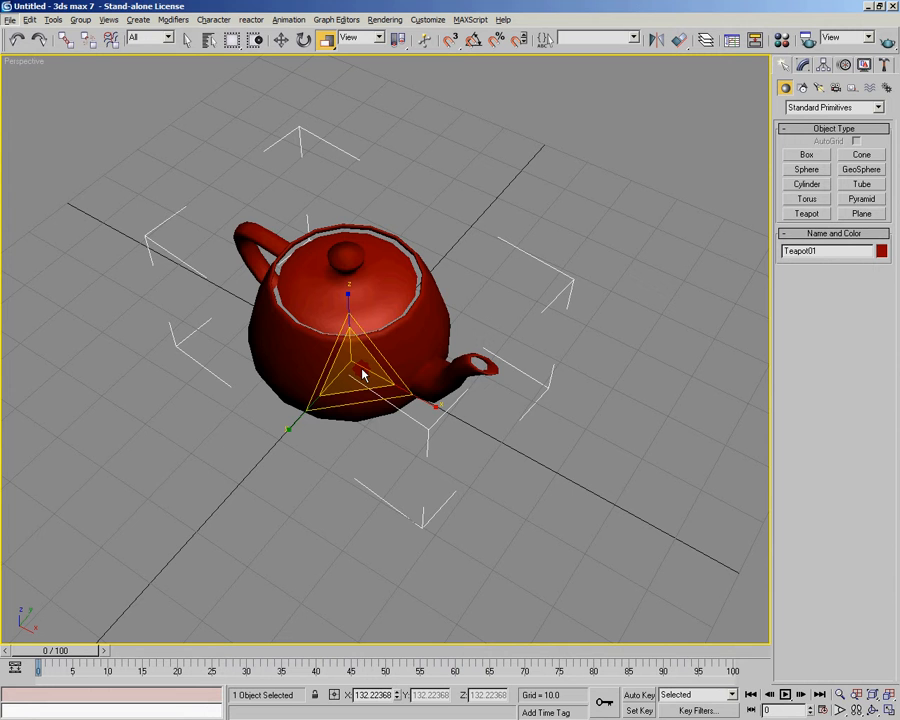
drag(352, 372, 380, 260)
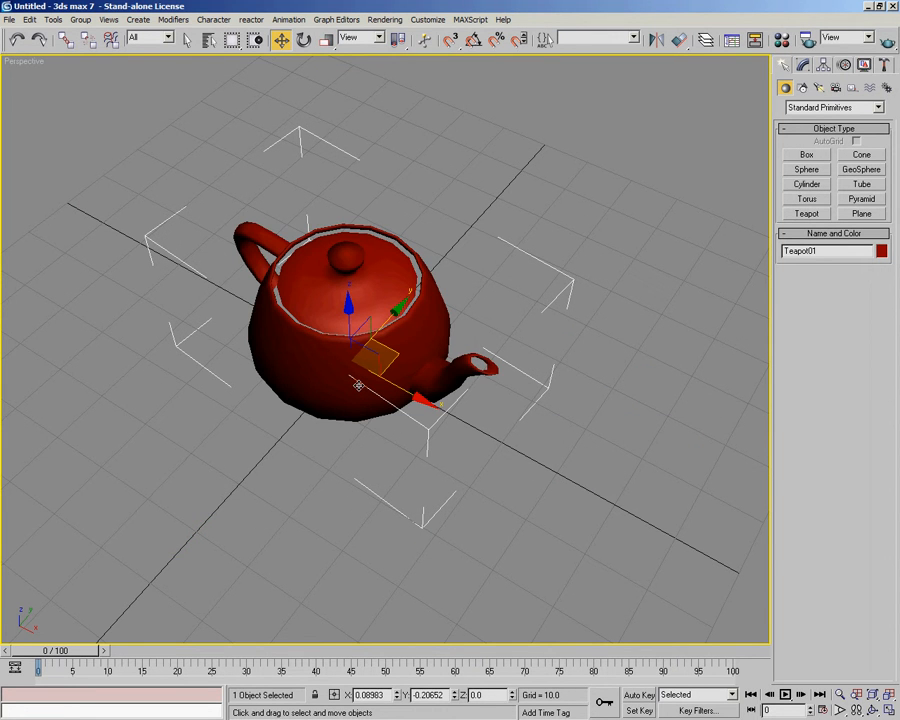
- Try moving the enlarged teapot along the X axis and in the XZ plane, cancelling each move
drag(358, 385, 646, 528)
right_click(646, 528)
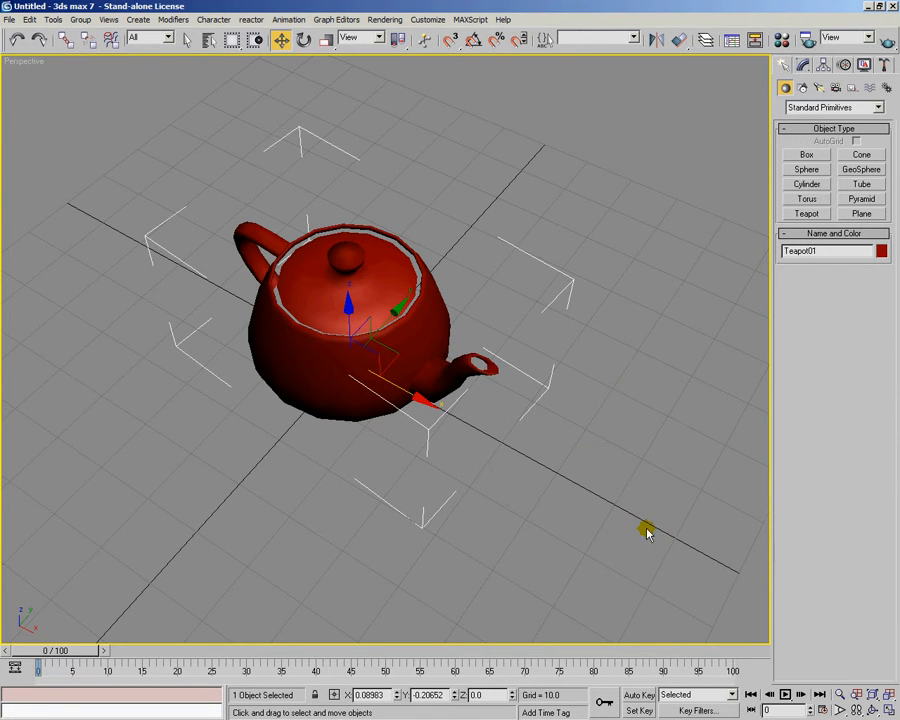
alt+middle_drag(519, 392, 468, 390)
drag(364, 376, 573, 172)
right_click(573, 172)
drag(364, 303, 273, 341)
right_click(273, 341)
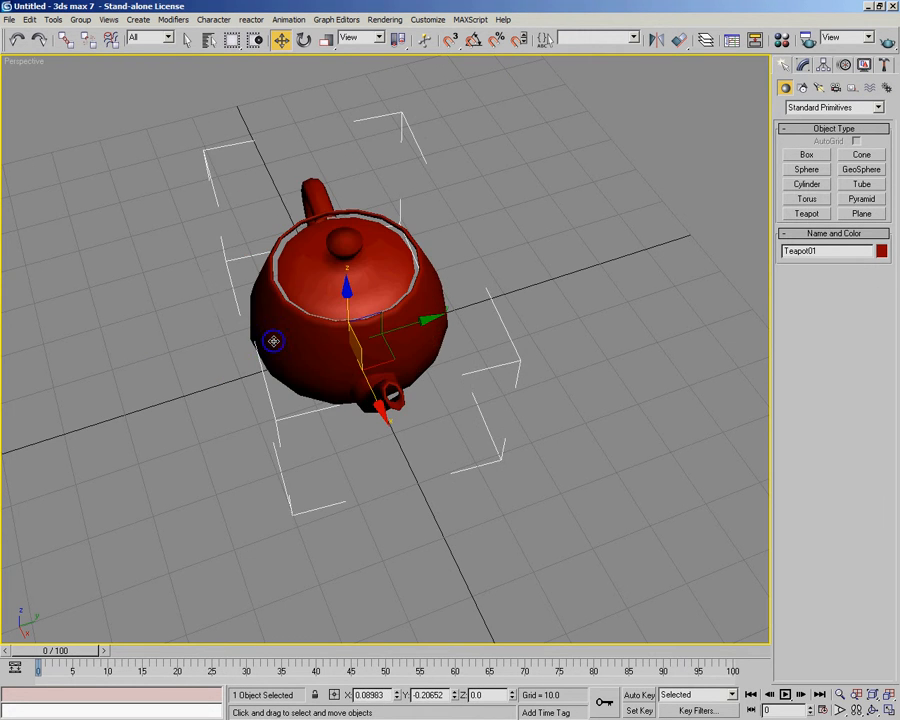
- Deselect the teapot, pan away from it, and reselect it to frame it in the Perspective view
alt+middle_drag(267, 344, 346, 352)
mouse_move(398, 391)
alt+middle_down()
mouse_move(412, 396)
mouse_move(402, 388)
alt+middle_up()
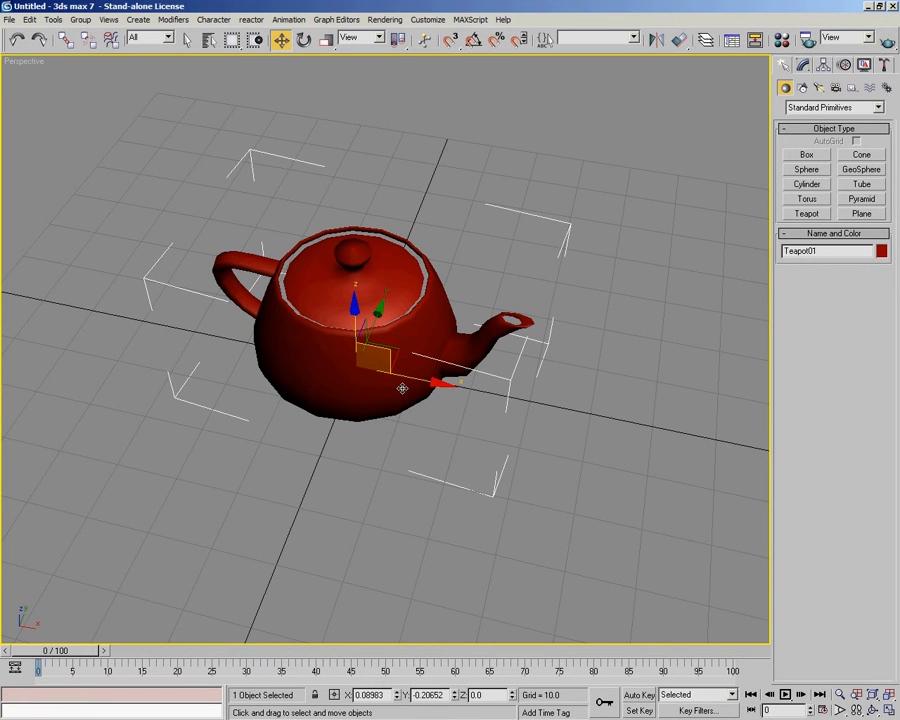
alt+middle_drag(402, 388, 386, 388)
click(573, 419)
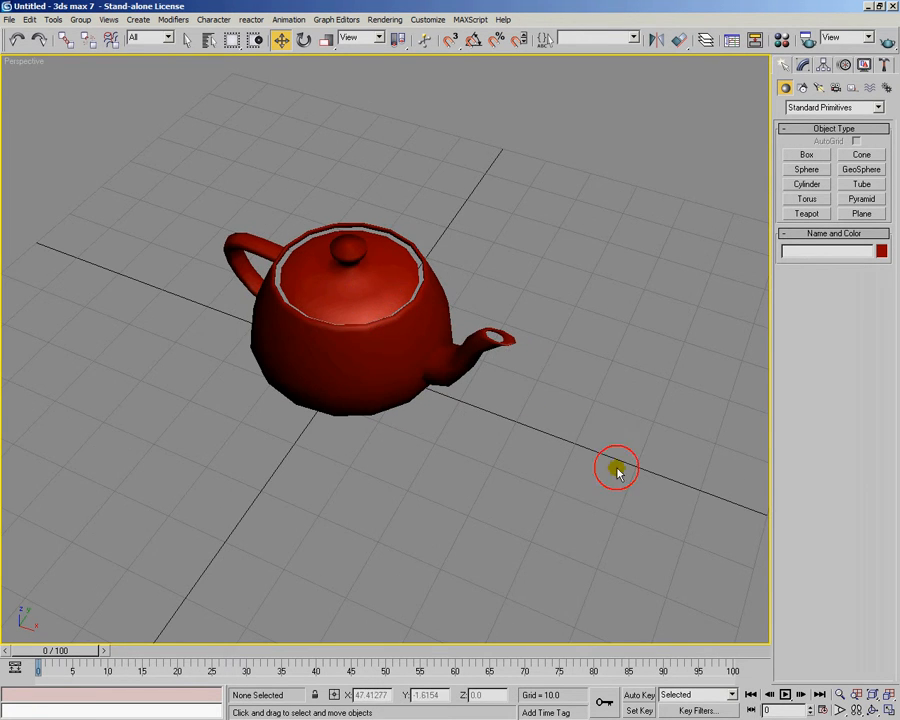
middle_drag(645, 496, 318, 404)
click(72, 243)
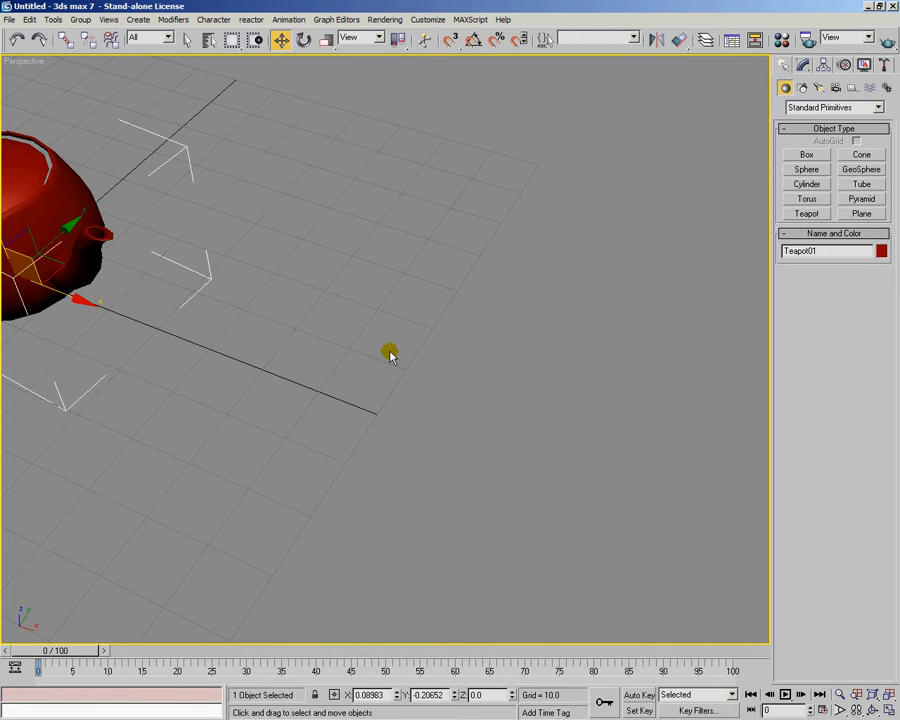
key(z)
- Clone the teapot as one Copy placed at about X 29, Y 76
alt+middle_drag(348, 396, 414, 393)
mouse_move(426, 387)
shift+mouse_down()
mouse_move(604, 390)
mouse_move(745, 376)
shift+mouse_up()
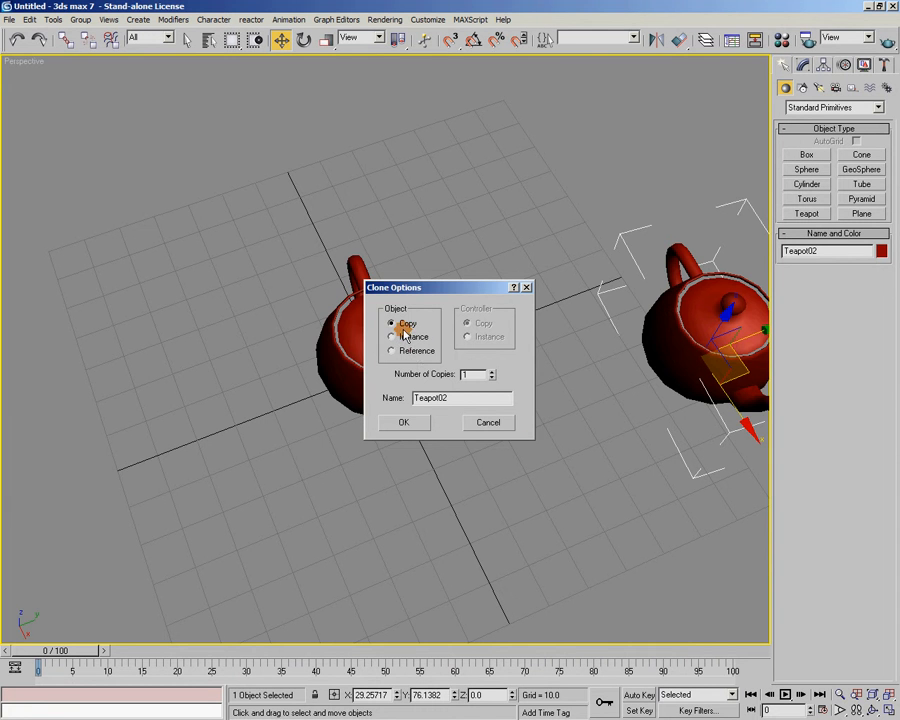
click(418, 422)
- Clone three more teapot copies around the original, placing the last at about X 46, Y -58
alt+middle_drag(418, 422, 534, 377)
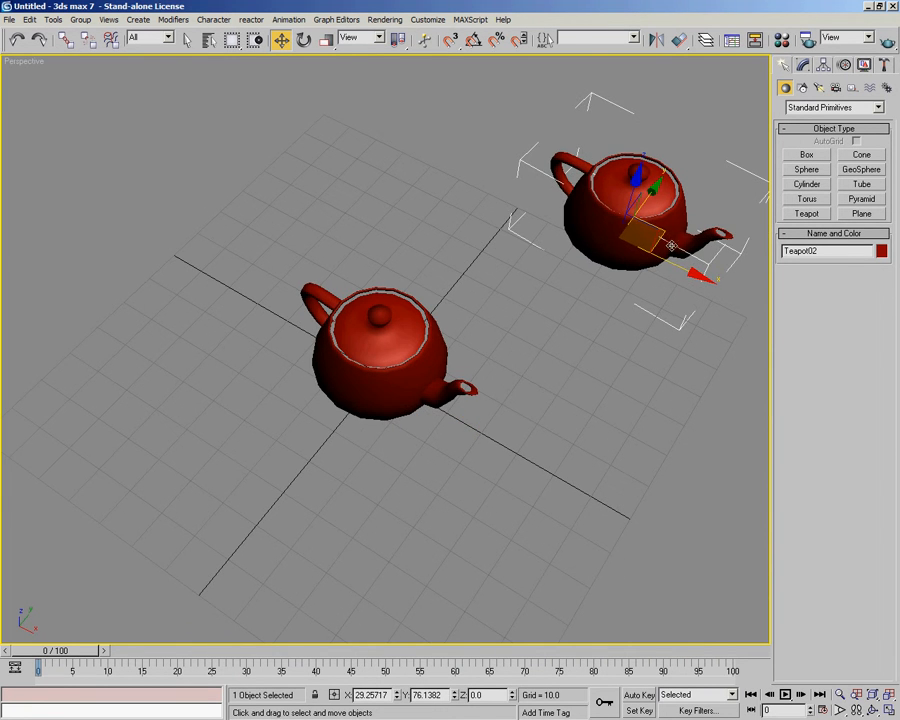
mouse_move(664, 232)
shift+mouse_down()
mouse_move(304, 152)
mouse_move(248, 206)
mouse_move(130, 358)
mouse_move(410, 625)
shift+mouse_up()
click(412, 420)
click(404, 420)
click(403, 420)
- Inspect the central teapot up close, select and deselect a neighboring copy, and frame all the teapots
scroll(395, 440, up, 5)
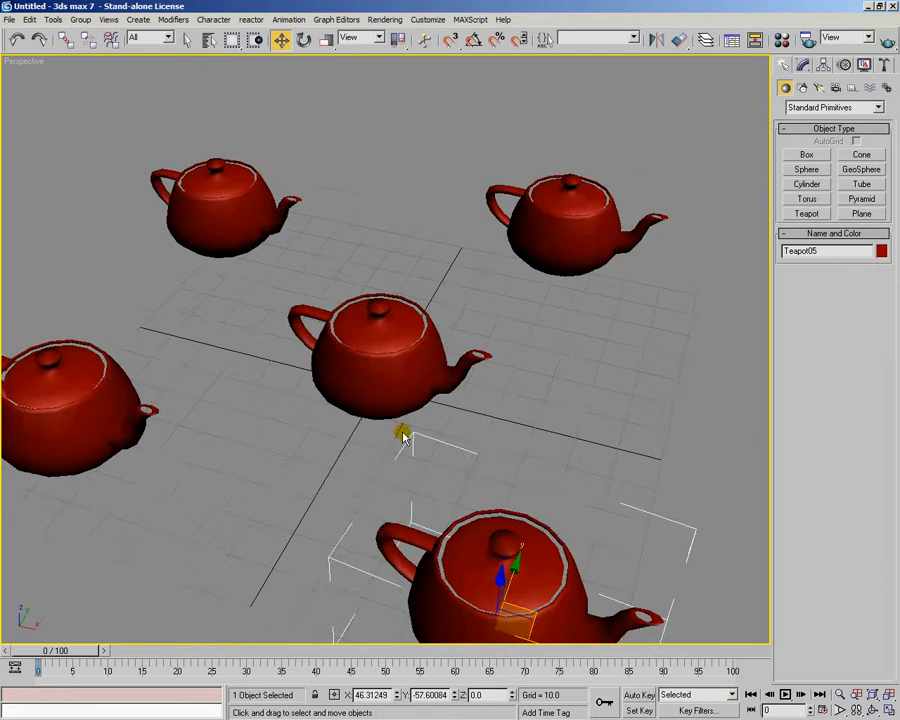
middle_drag(508, 473, 476, 468)
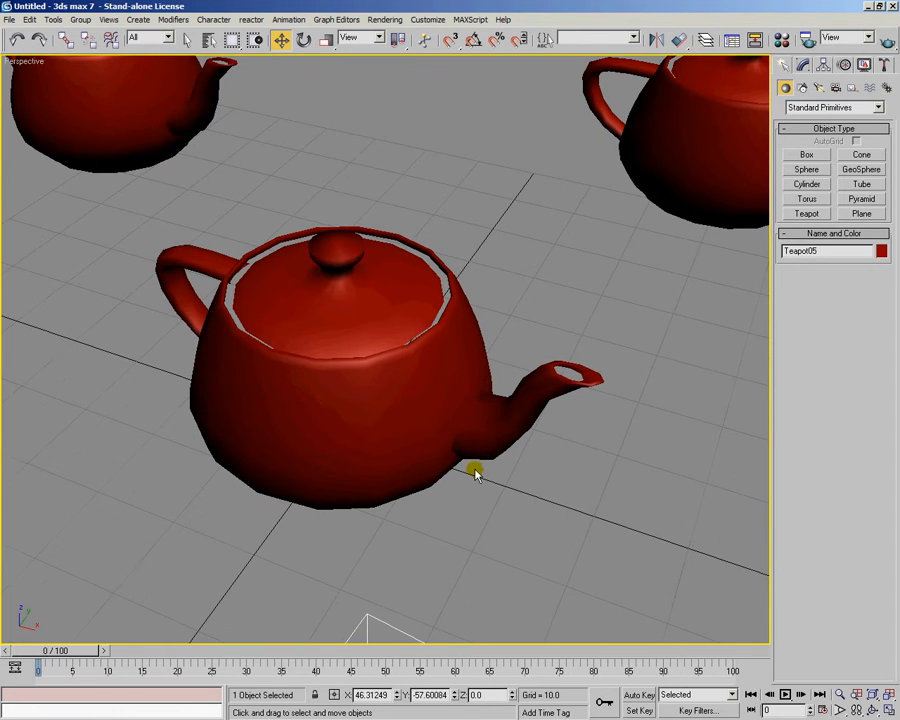
click(586, 340)
click(689, 194)
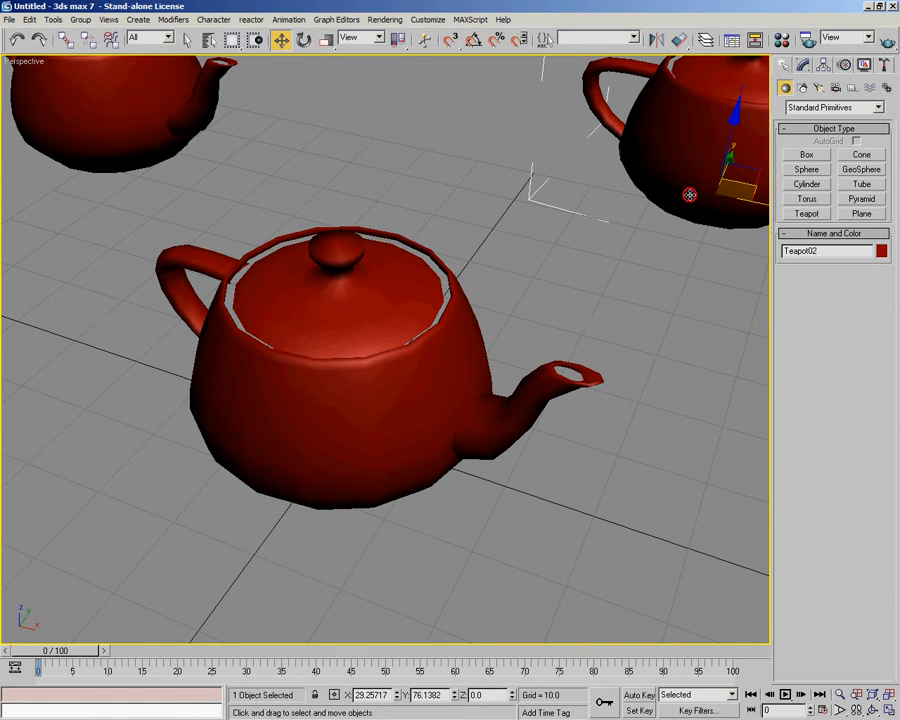
click(579, 331)
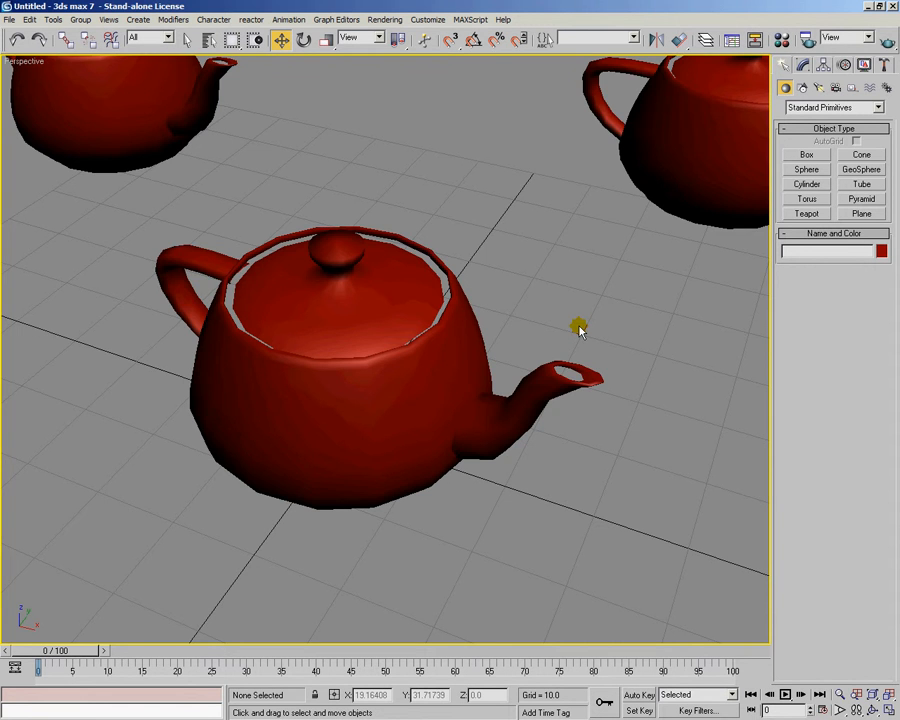
key(z)
alt+middle_drag(579, 331, 429, 422)
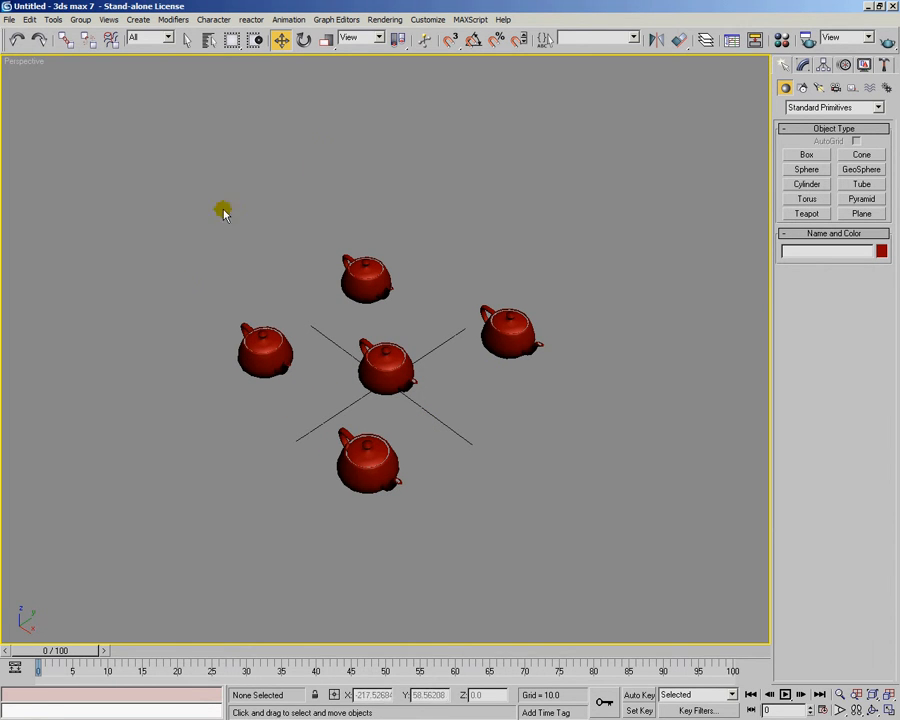
- Turn on Ignore Extents for the four outer teapots, leaving out the central one, and frame the central teapot in the view
alt+middle_drag(387, 316, 386, 290)
scroll(380, 336, up, 2)
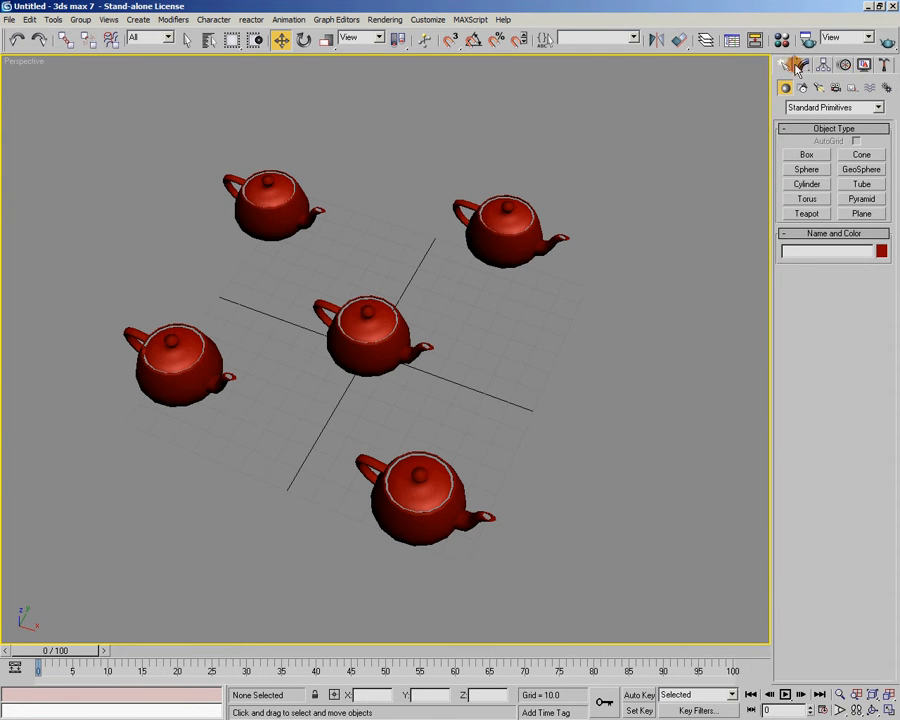
click(864, 65)
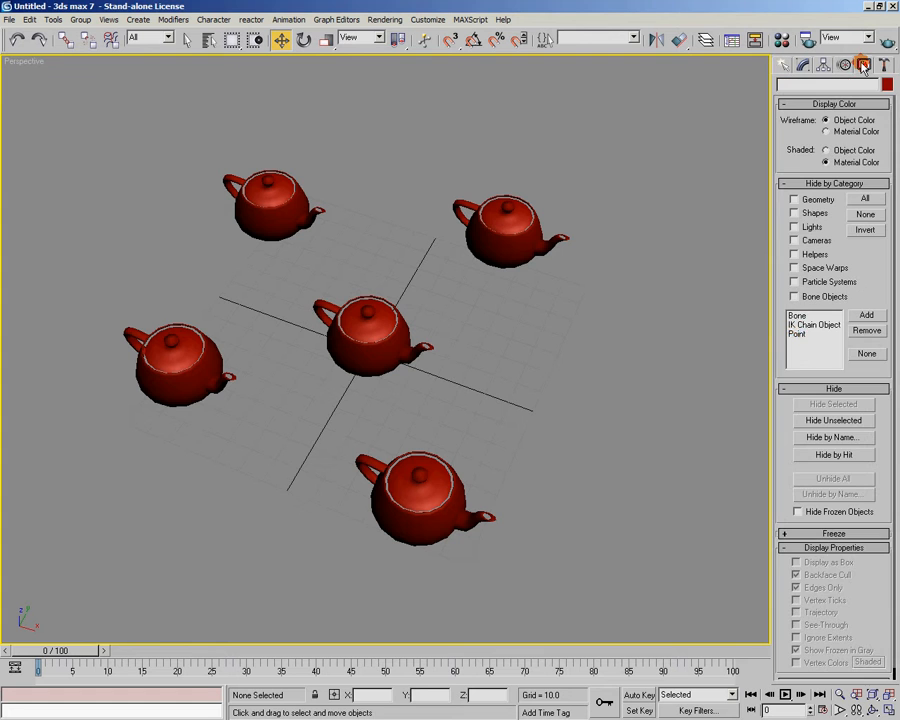
drag(782, 577, 791, 507)
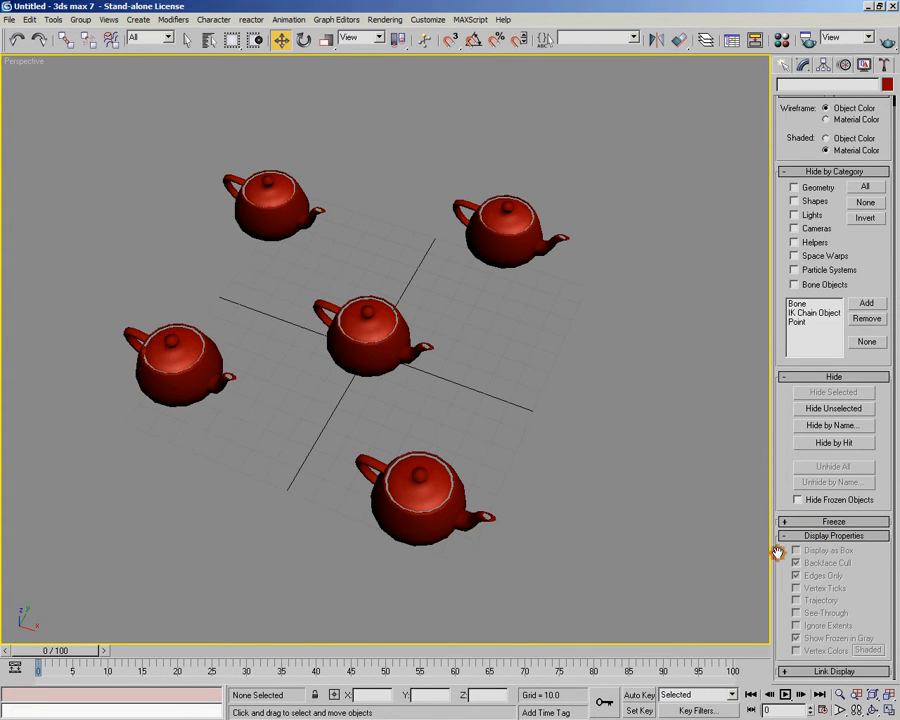
click(438, 506)
ctrl+click(487, 230)
ctrl+click(257, 193)
ctrl+click(191, 342)
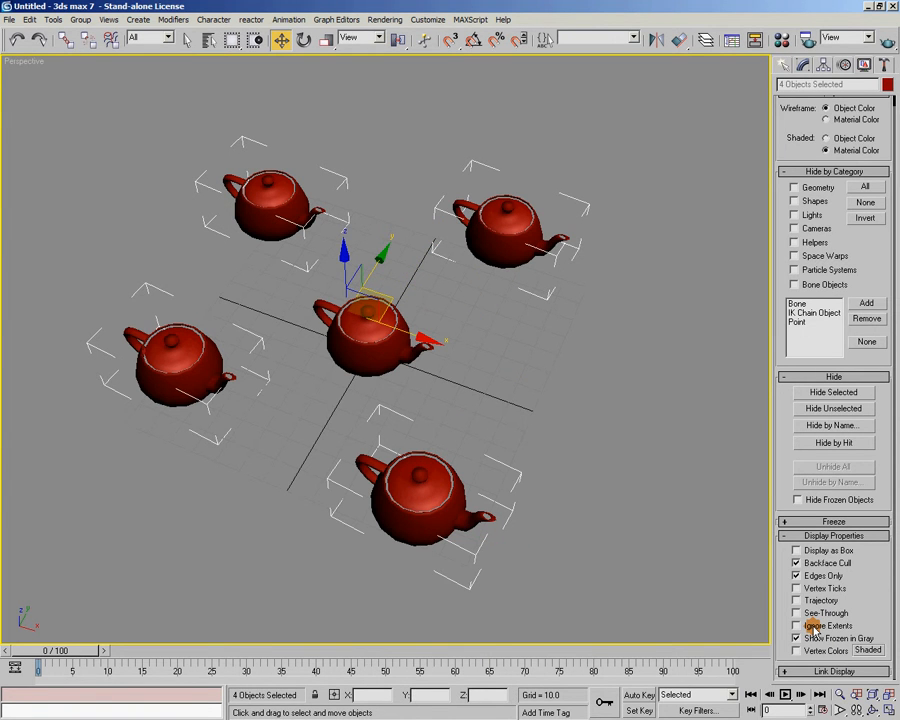
click(581, 462)
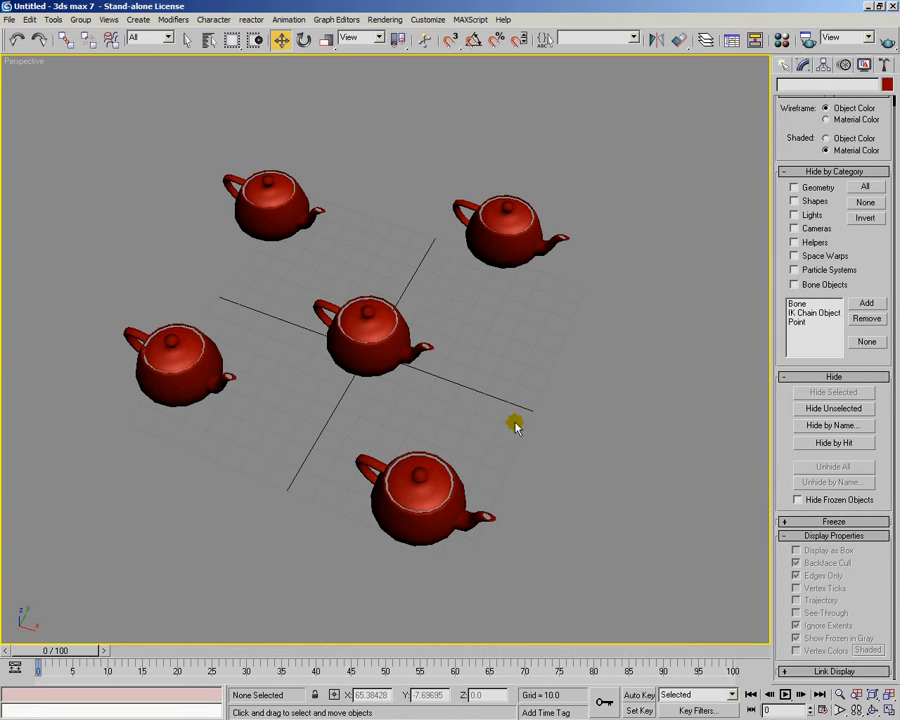
scroll(514, 425, up, 5)
alt+middle_drag(548, 428, 520, 432)
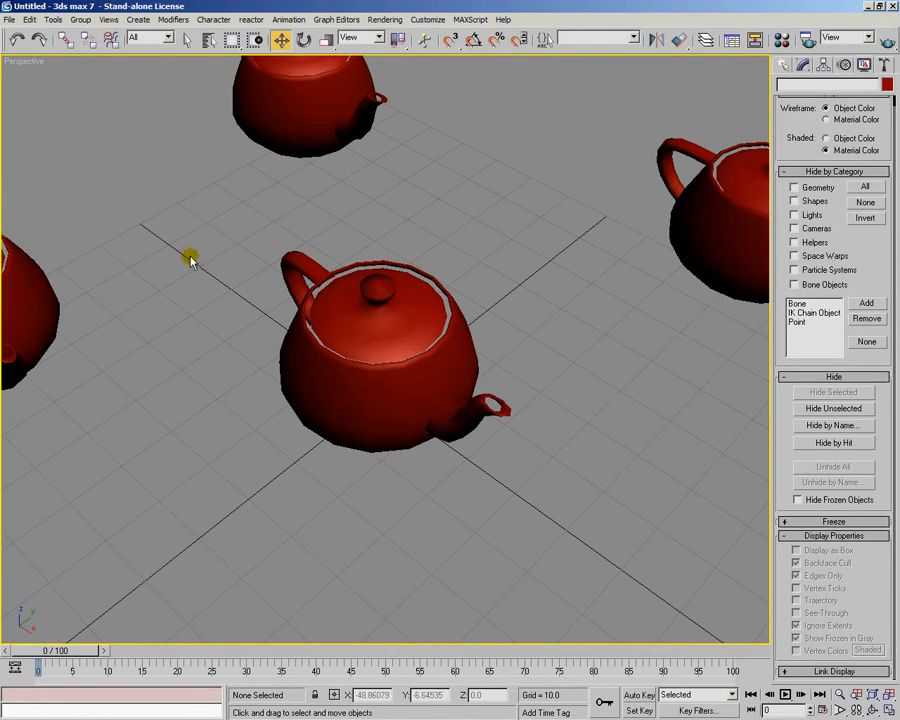
mouse_move(331, 532)
alt+middle_down()
mouse_move(482, 538)
mouse_move(337, 535)
alt+middle_up()
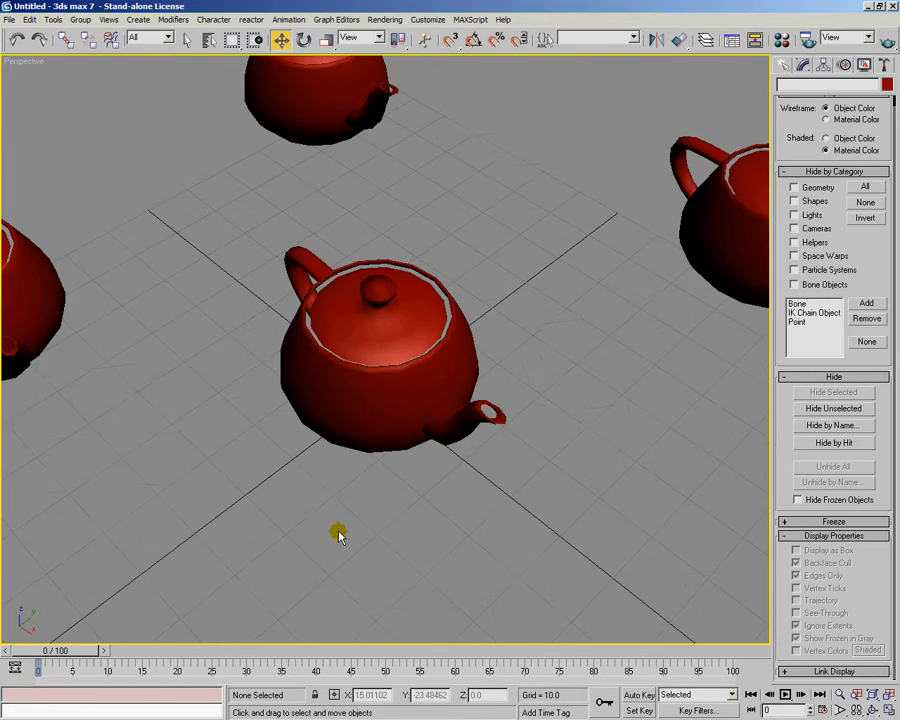
- Select all five teapots, turn off Ignore Extents for them, and deselect everything
scroll(393, 521, down, 5)
alt+middle_drag(393, 521, 432, 506)
drag(110, 86, 740, 605)
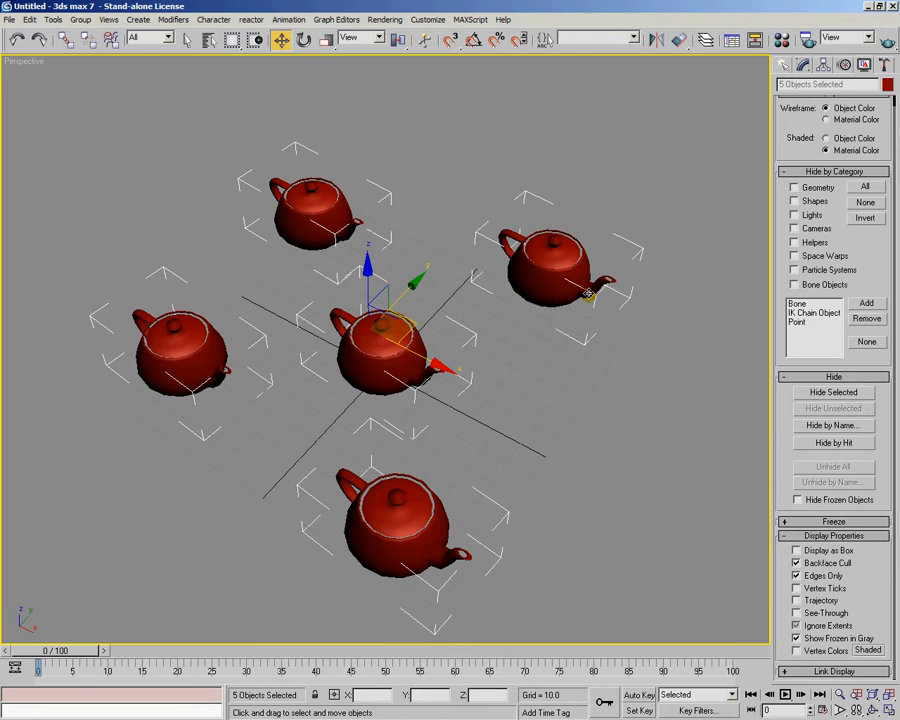
click(799, 627)
click(515, 413)
- View the whole teapot group from several angles, choose a mode for the Arc Rotate tool, and return to Select and Move
scroll(515, 413, down, 3)
alt+middle_drag(515, 413, 488, 407)
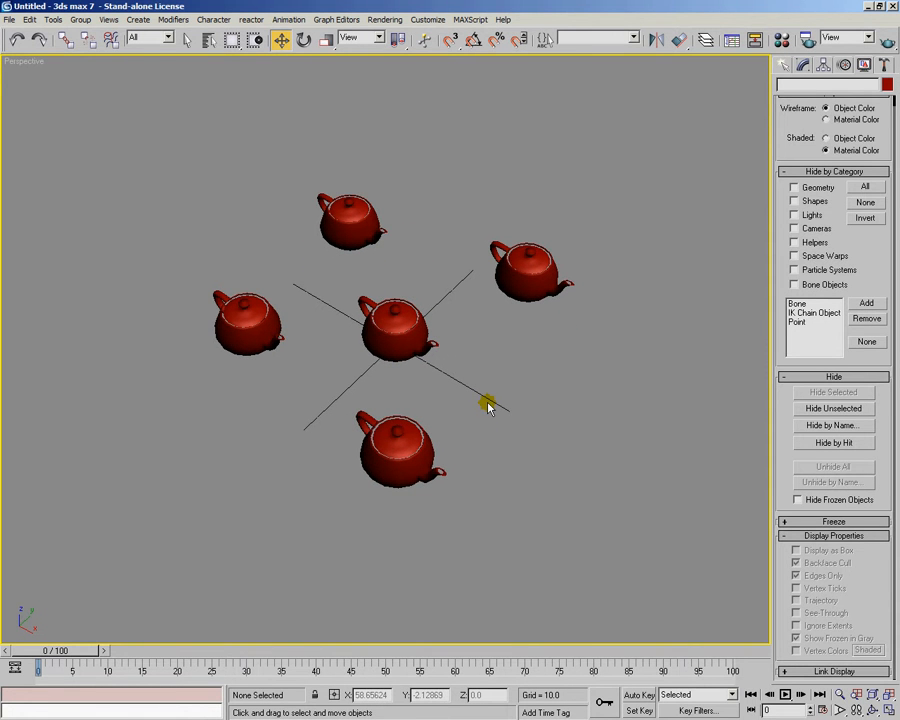
alt+middle_drag(475, 415, 491, 460)
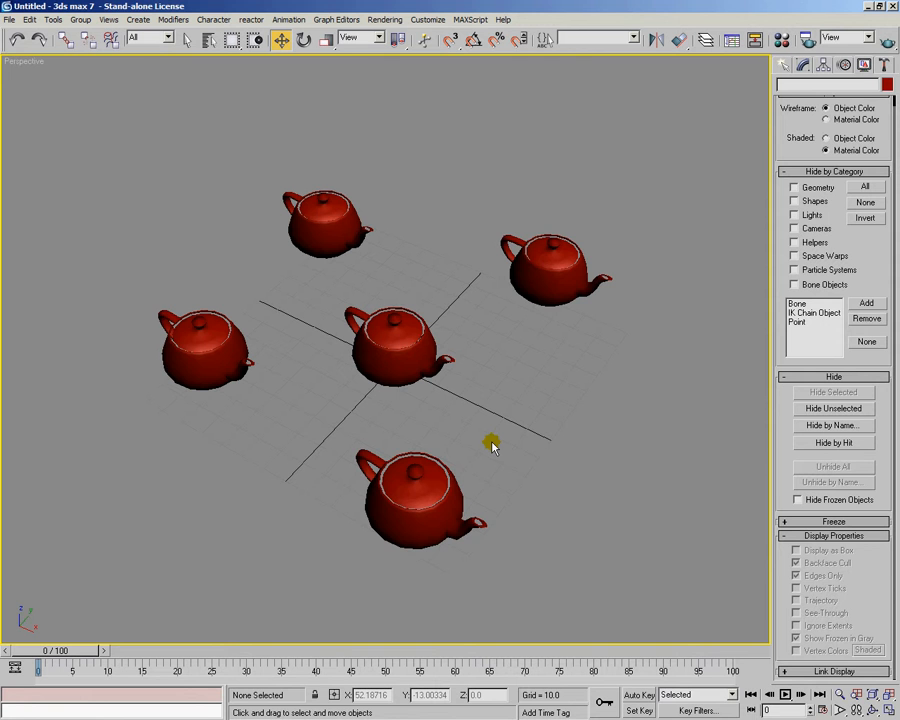
mouse_move(491, 445)
alt+middle_down()
mouse_move(428, 426)
mouse_move(470, 462)
mouse_move(532, 410)
mouse_move(500, 450)
mouse_move(448, 456)
mouse_move(536, 450)
mouse_move(504, 464)
mouse_move(522, 468)
mouse_move(561, 458)
mouse_move(547, 443)
mouse_move(486, 446)
mouse_move(458, 434)
mouse_move(528, 454)
mouse_move(519, 475)
mouse_move(430, 478)
mouse_move(490, 476)
mouse_move(534, 450)
mouse_move(464, 436)
mouse_move(493, 448)
alt+middle_up()
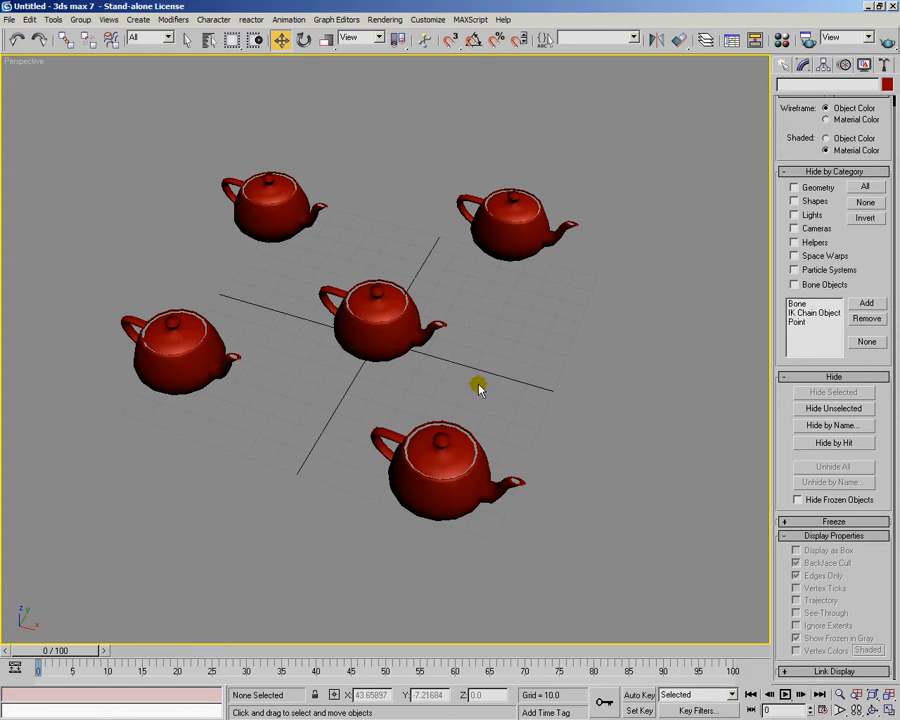
alt+middle_drag(470, 385, 474, 388)
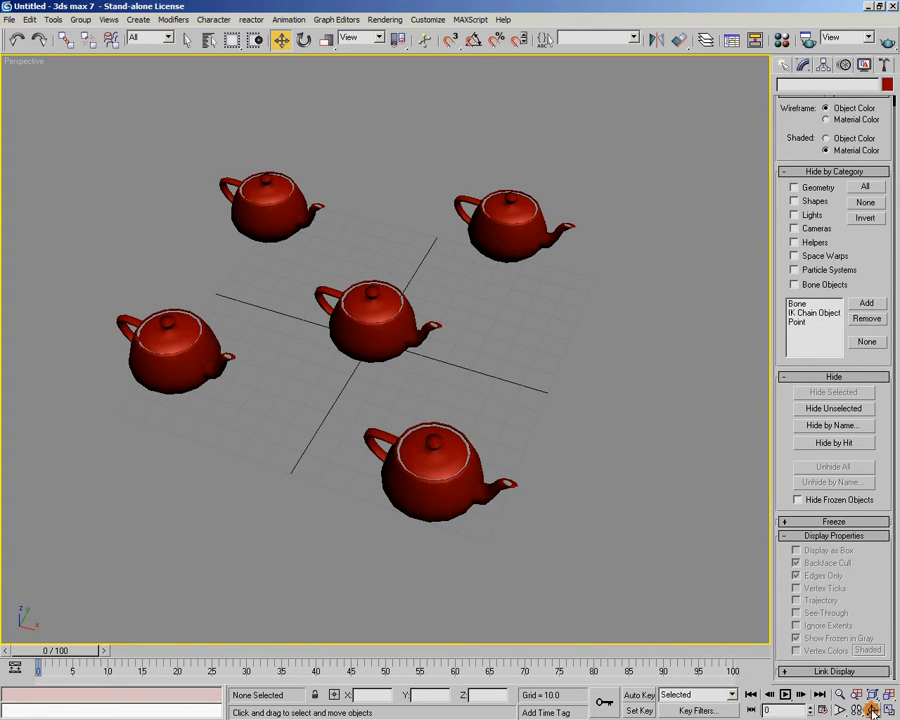
alt+middle_drag(605, 497, 733, 579)
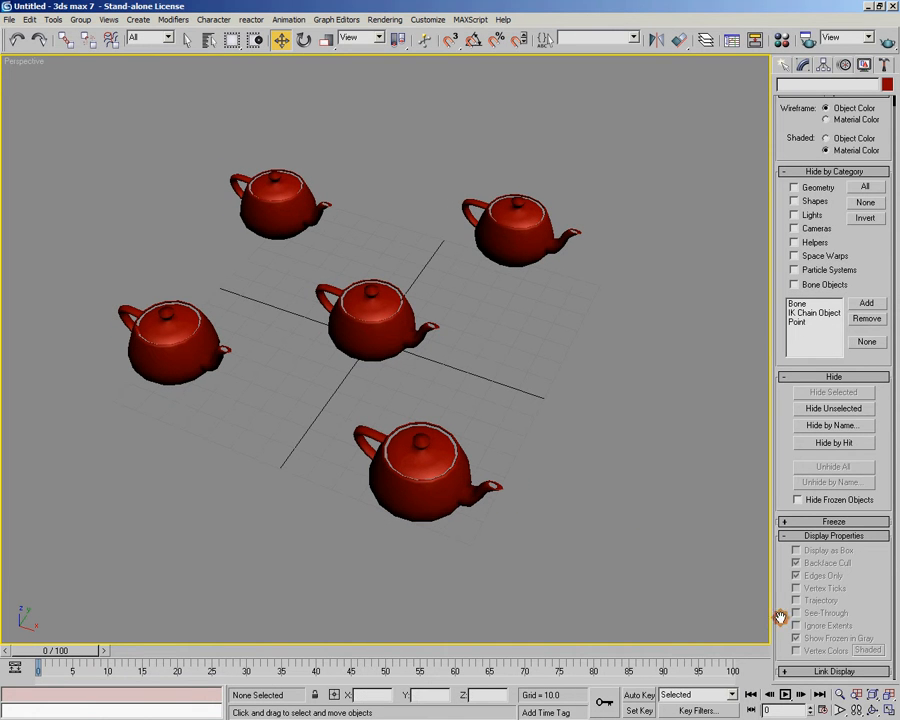
click(874, 708)
drag(874, 708, 873, 695)
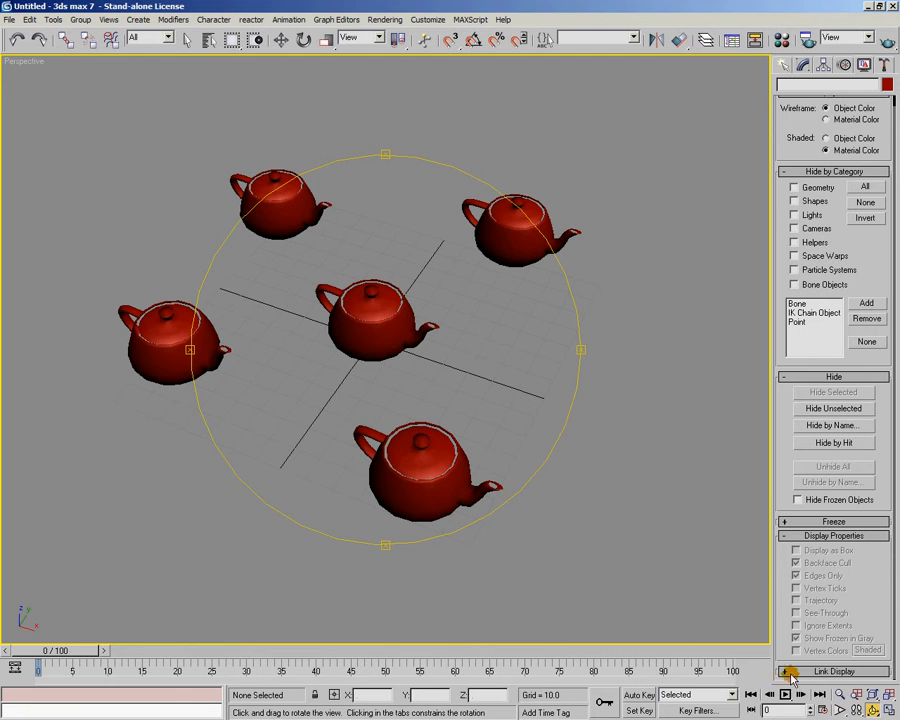
click(281, 40)
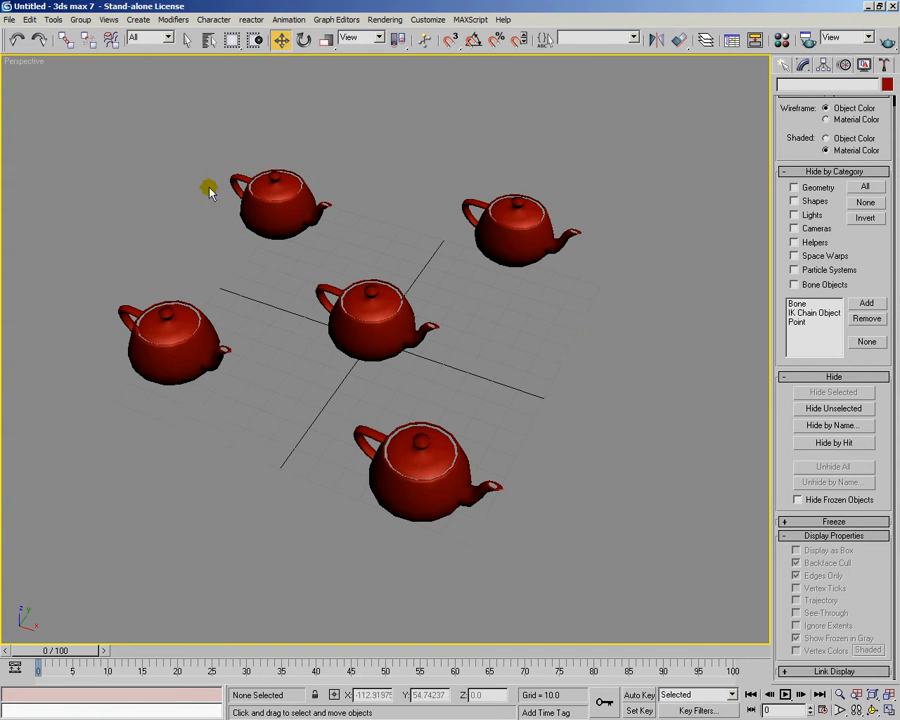
- Select two outer teapots one after the other and orbit the view around each selection
click(175, 340)
mouse_move(528, 390)
alt+middle_down()
mouse_move(538, 419)
mouse_move(502, 404)
mouse_move(497, 414)
mouse_move(526, 410)
mouse_move(526, 392)
alt+middle_up()
click(545, 275)
alt+middle_drag(308, 396, 333, 420)
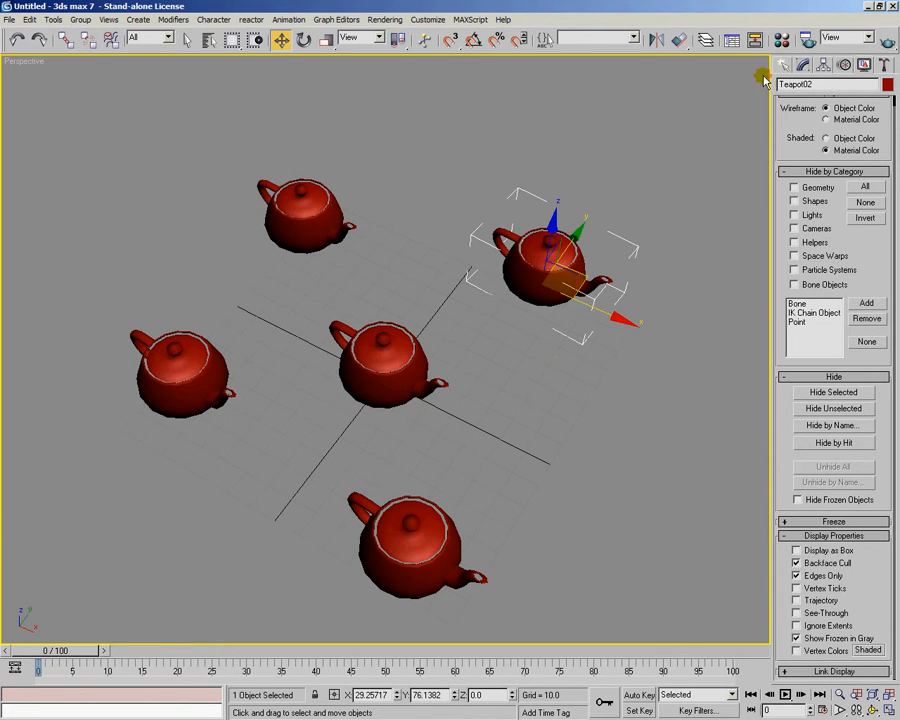
- Convert the central teapot to an Editable Mesh
click(803, 65)
click(396, 350)
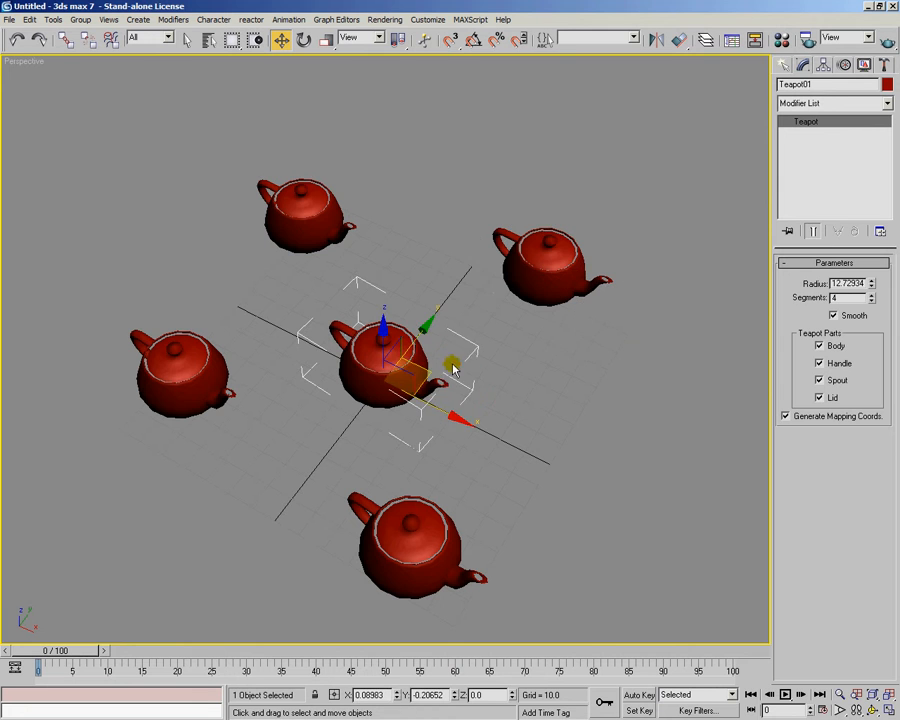
right_click(411, 354)
mouse_move(471, 474)
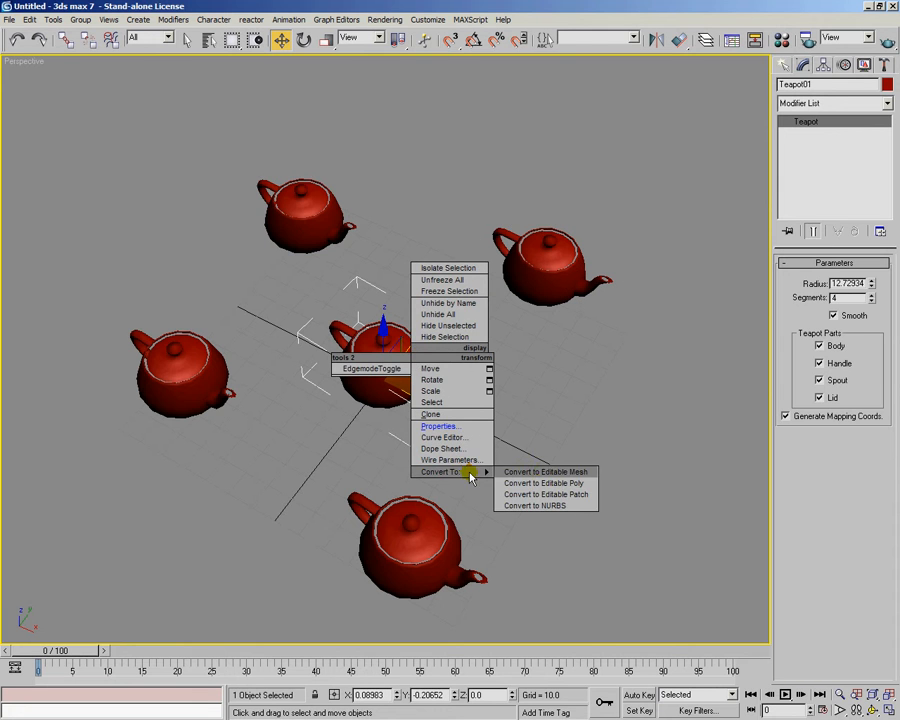
click(563, 473)
- Select different vertex groups on the central teapot, orbit the view around each group, and leave vertex editing
click(797, 282)
drag(496, 374, 427, 427)
mouse_move(426, 466)
alt+middle_down()
mouse_move(408, 473)
mouse_move(456, 462)
mouse_move(454, 469)
mouse_move(441, 459)
alt+middle_up()
drag(273, 322, 330, 400)
alt+middle_drag(330, 400, 428, 303)
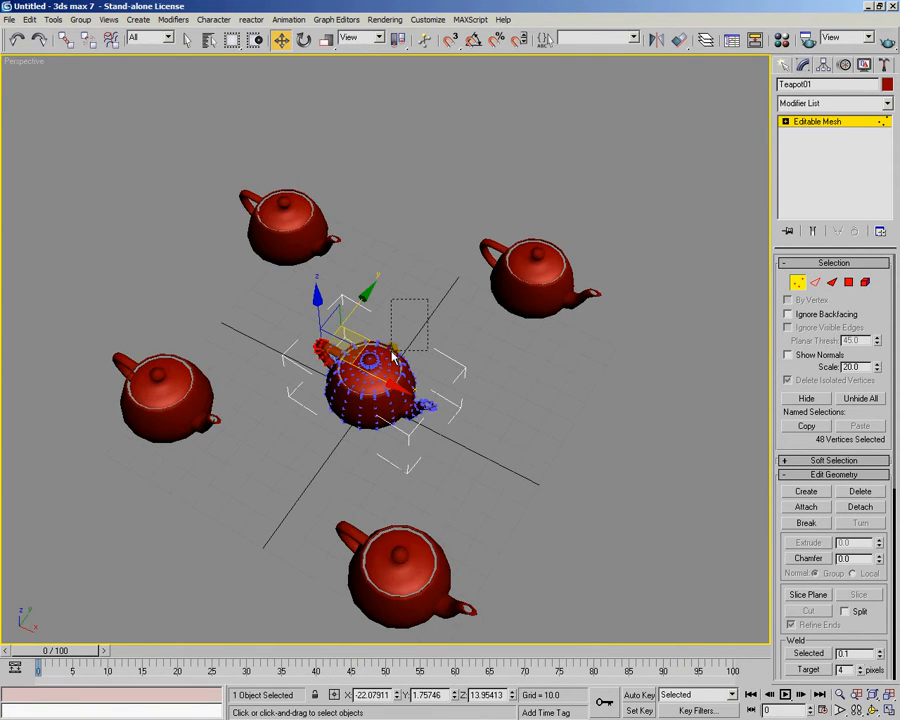
drag(395, 365, 390, 351)
alt+middle_drag(496, 364, 440, 384)
click(797, 282)
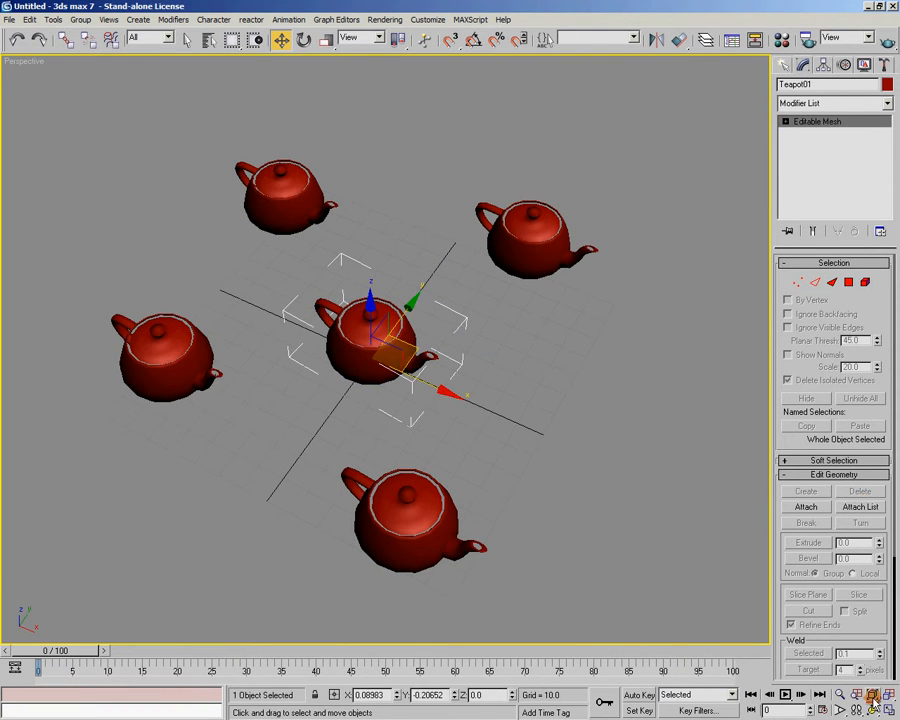
- Choose another Arc Rotate mode and test orbiting with it, then deselect the teapot and pan away to orbit around empty space
drag(872, 709, 872, 663)
drag(561, 382, 470, 372)
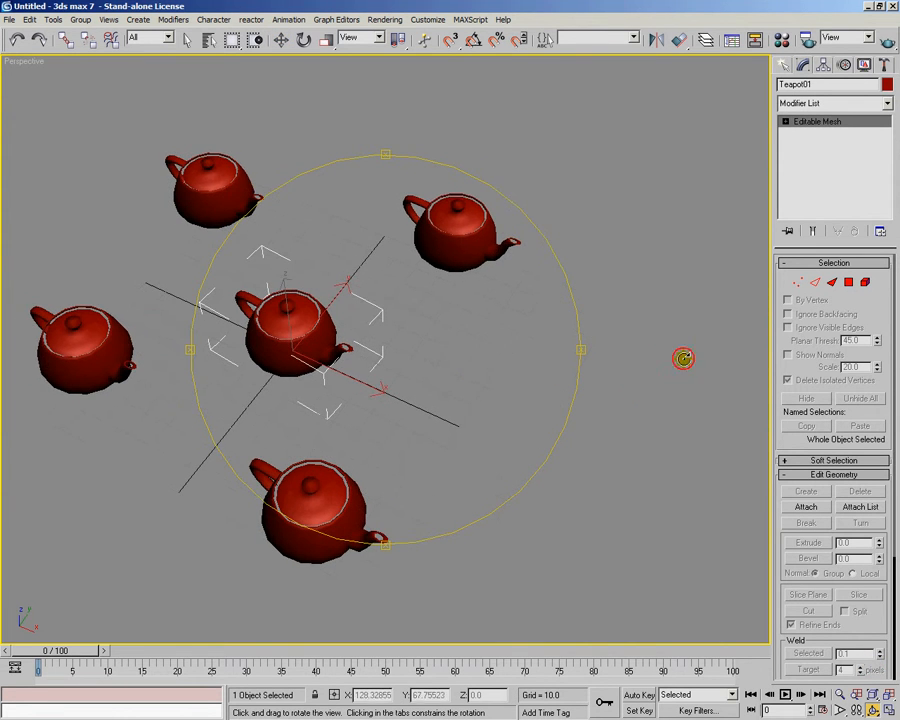
click(281, 41)
click(707, 301)
middle_drag(634, 315, 536, 319)
scroll(583, 355, down, 3)
middle_drag(585, 355, 415, 361)
scroll(415, 361, up, 3)
mouse_move(486, 359)
alt+middle_down()
mouse_move(481, 346)
mouse_move(492, 361)
mouse_move(468, 364)
mouse_move(502, 362)
mouse_move(474, 362)
alt+middle_up()
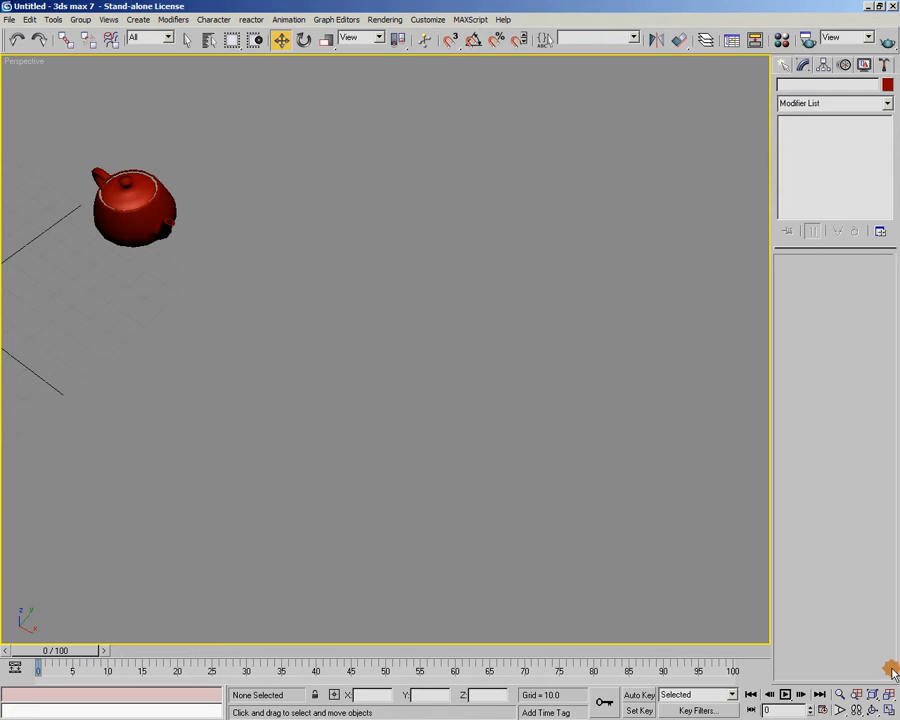
- Select the one teapot still in view, orbit around it, and deselect it with all teapots back in frame
click(873, 710)
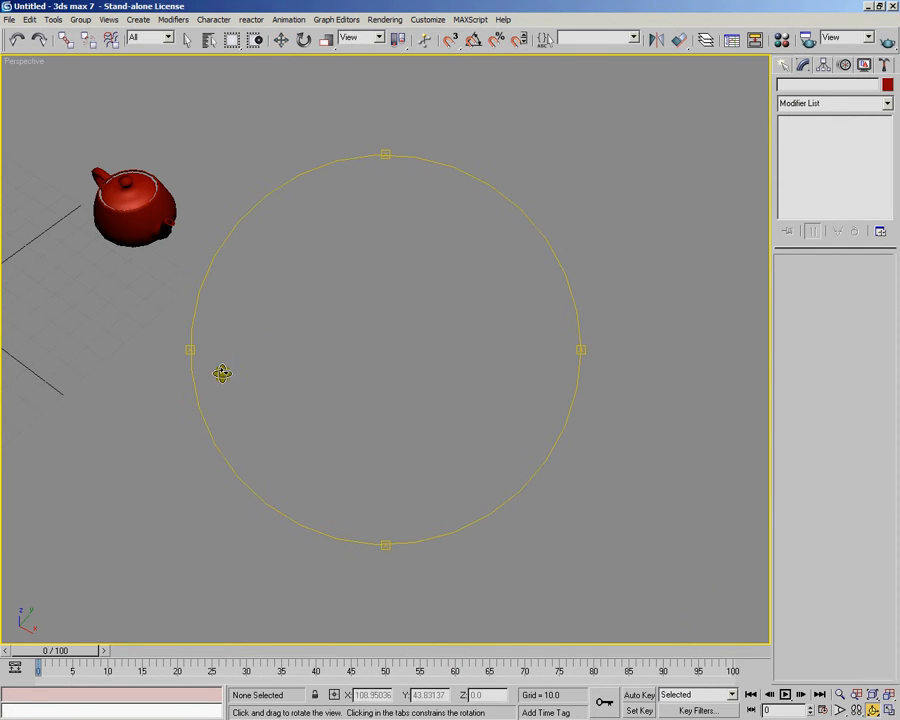
click(281, 39)
drag(148, 96, 238, 200)
alt+middle_drag(480, 370, 480, 398)
click(466, 381)
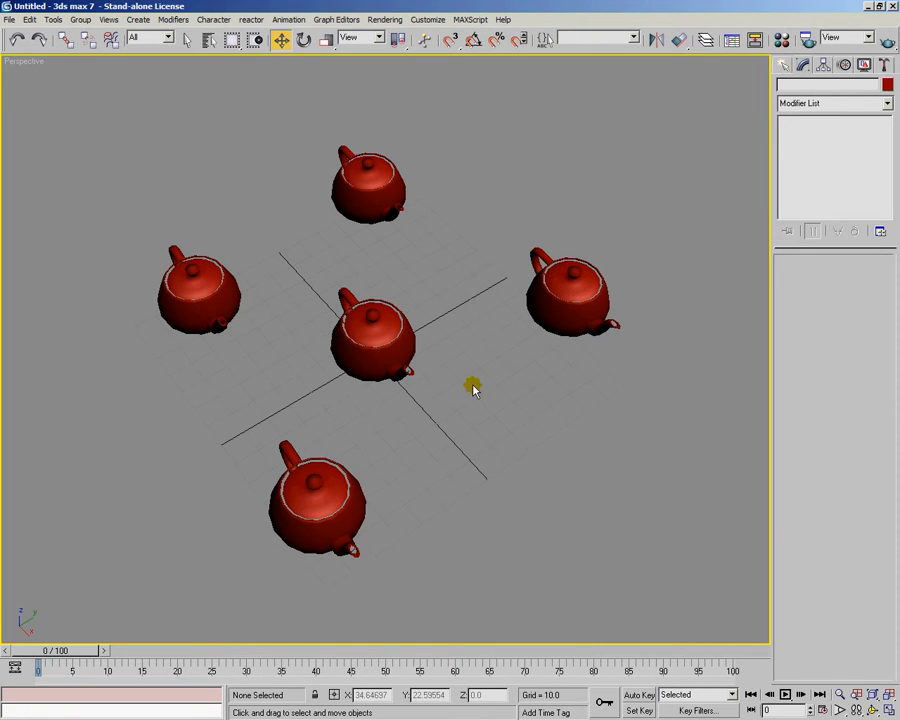
- Place four Omni lights around the outside of the teapot group, one near each corner
click(784, 64)
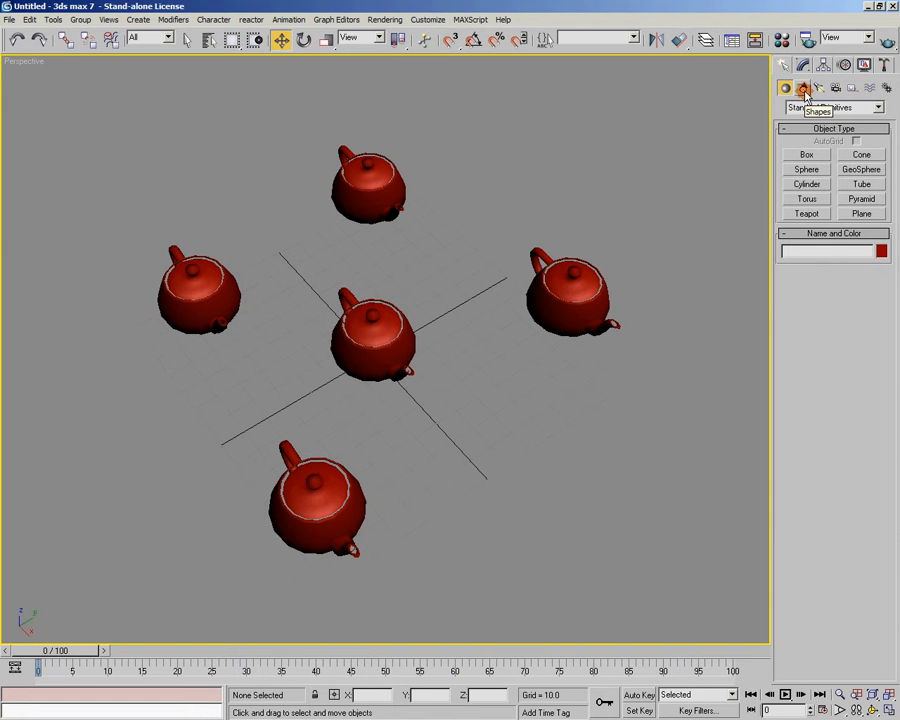
click(819, 87)
click(806, 184)
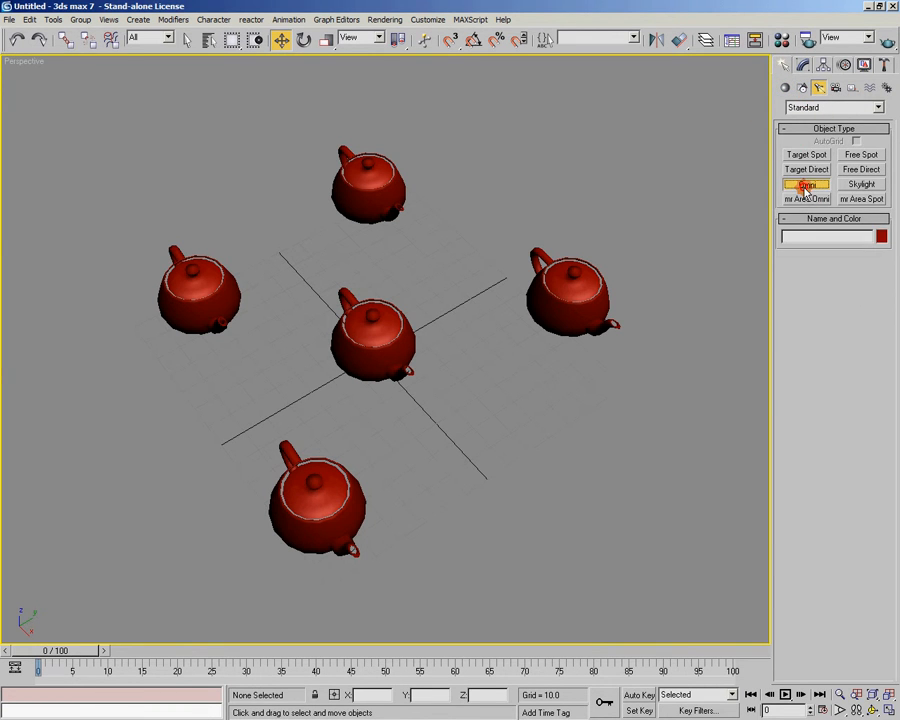
click(489, 194)
click(113, 227)
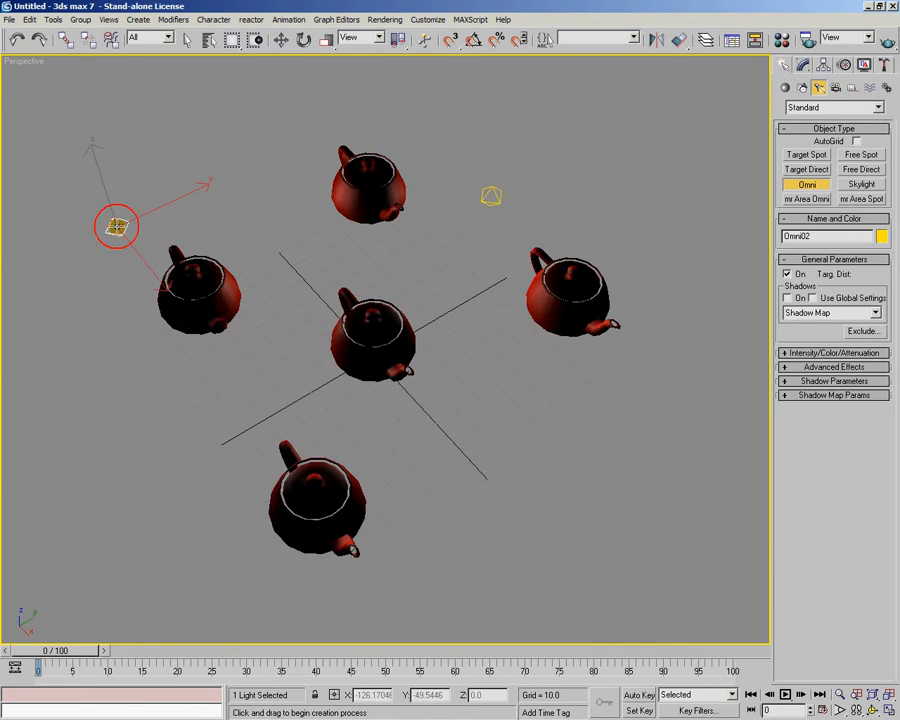
click(117, 491)
click(568, 487)
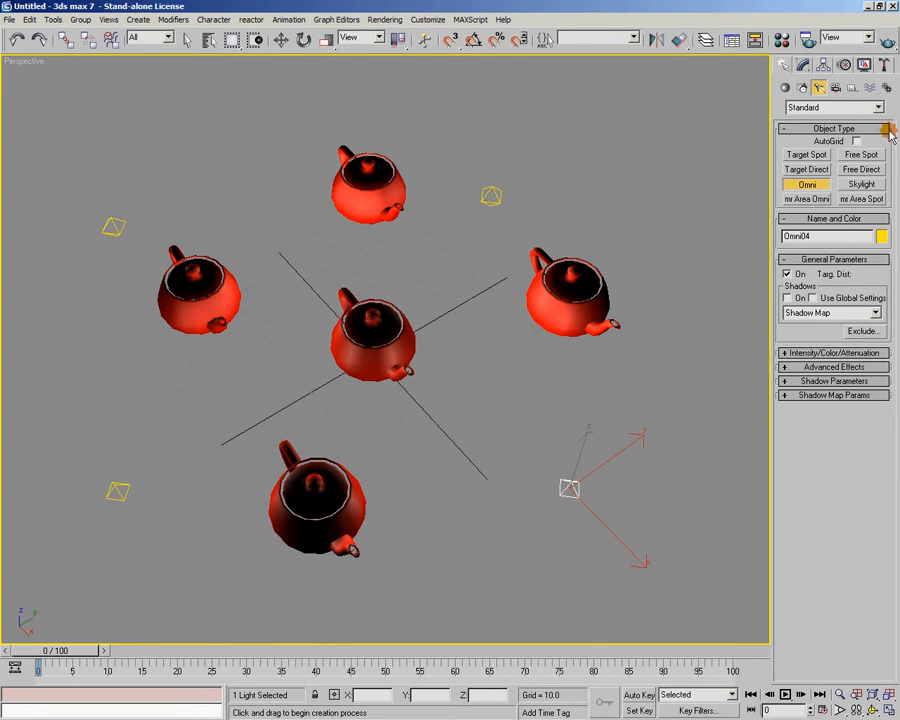
- Create a Tape helper about 46 long behind the teapots and a Grid helper about 26 by 32 beside the central teapot
click(852, 88)
click(808, 199)
drag(640, 187, 549, 198)
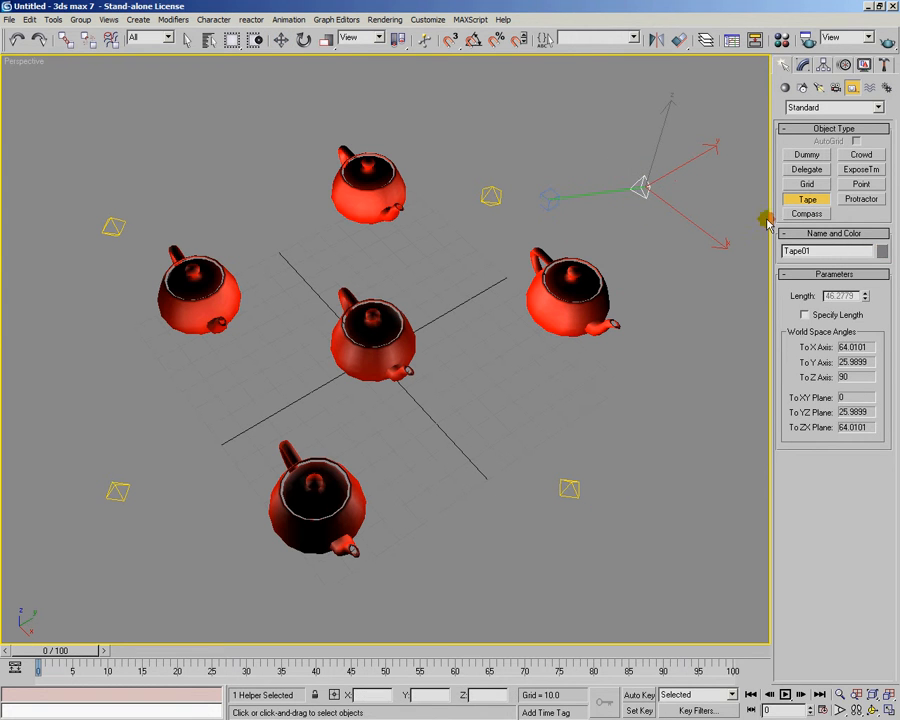
click(816, 187)
drag(450, 274, 445, 347)
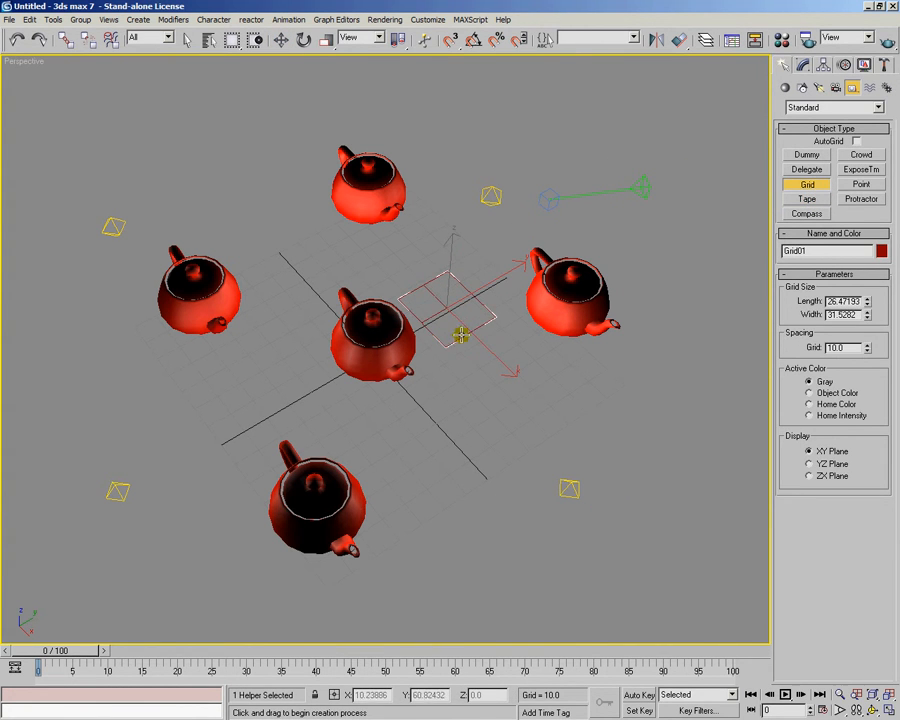
- Create a Point helper of size 20 at about X -105, Y 16 behind the teapots, and return to Select and Move
click(863, 185)
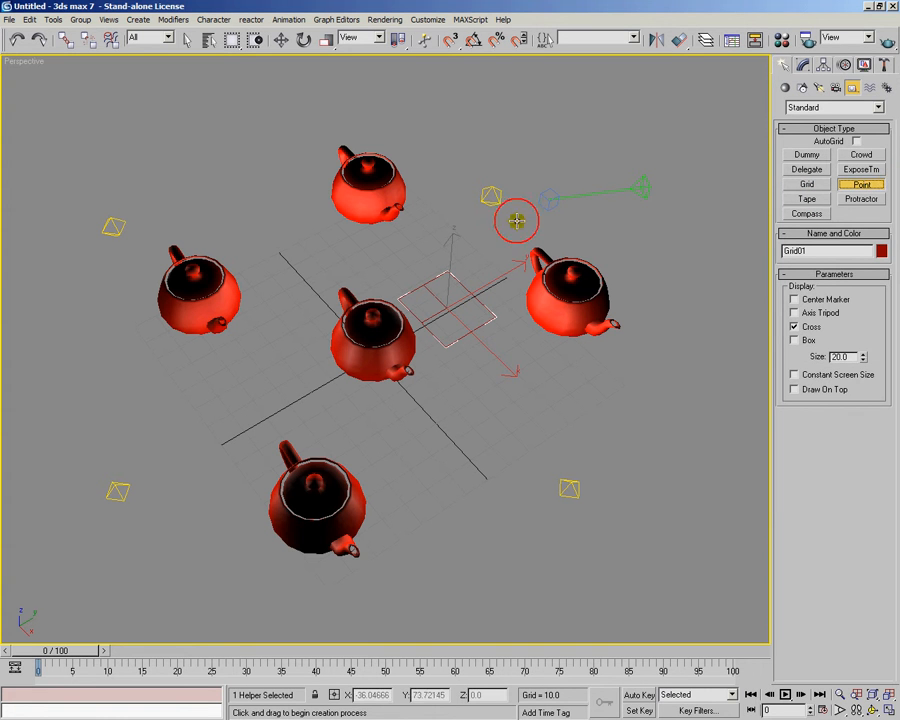
drag(435, 167, 268, 192)
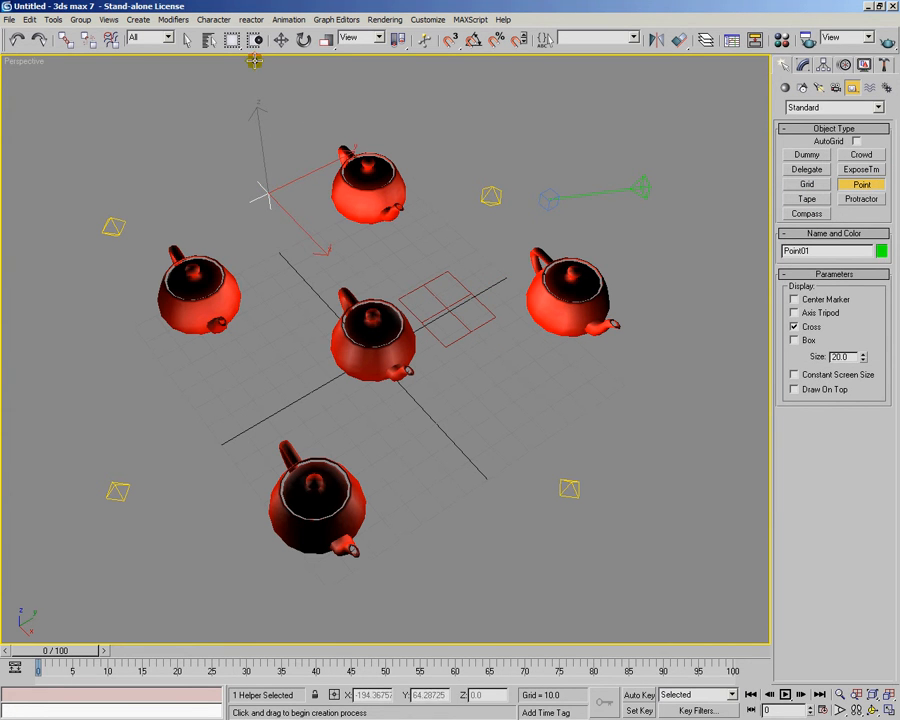
click(281, 40)
alt+middle_drag(396, 272, 427, 348)
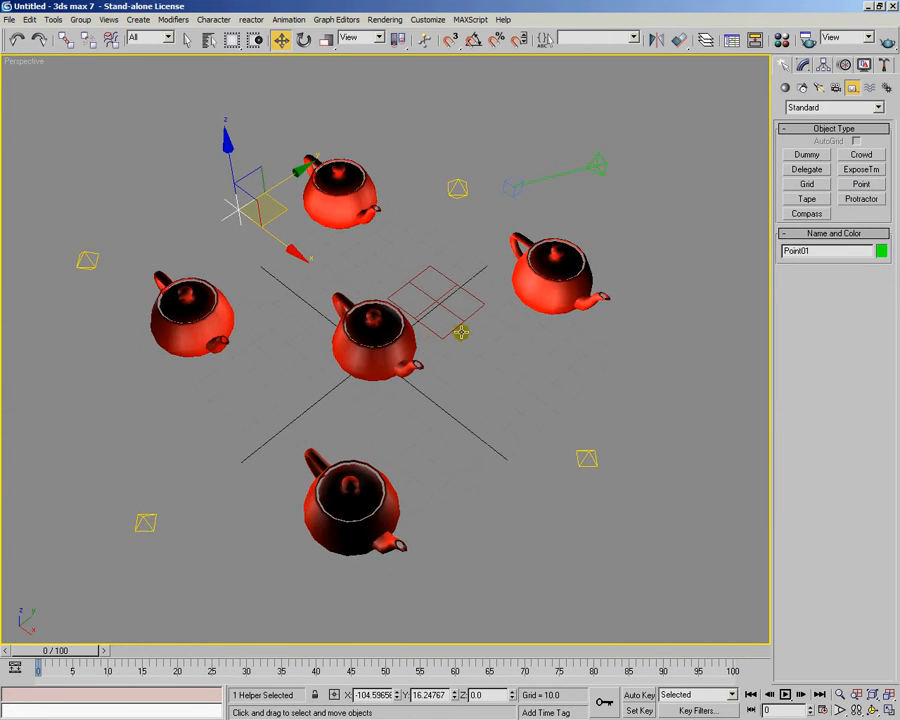
- Create a chain of five bones in front of the teapot beside the Tape helper and return to Select and Move
click(888, 88)
click(807, 156)
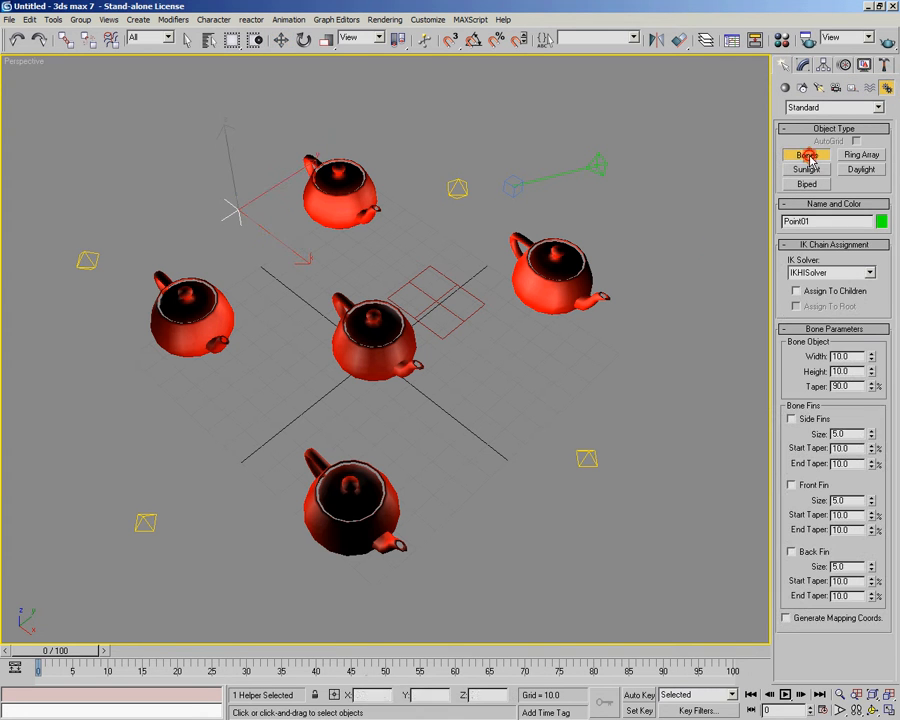
click(514, 350)
click(547, 376)
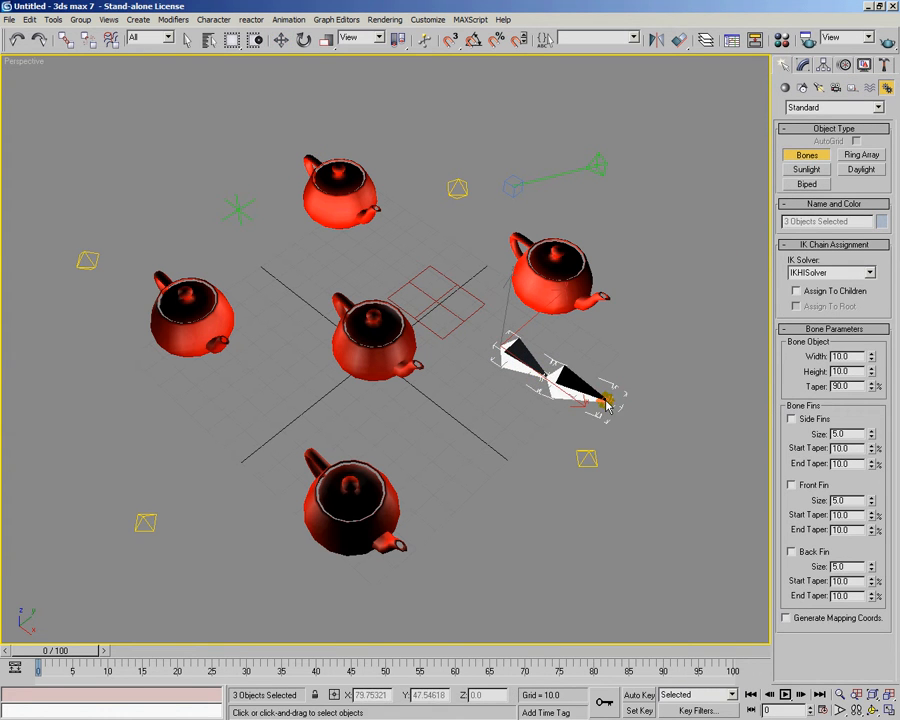
click(607, 401)
click(656, 398)
click(674, 395)
right_click(676, 394)
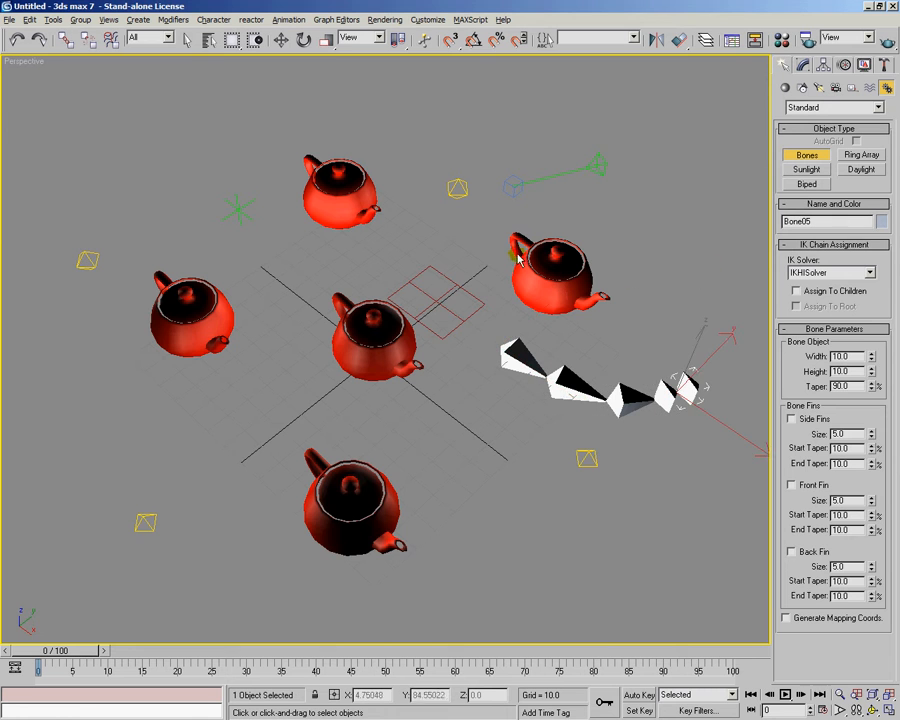
alt+middle_drag(515, 258, 515, 262)
click(281, 39)
alt+middle_drag(428, 266, 521, 272)
alt+middle_drag(506, 316, 507, 298)
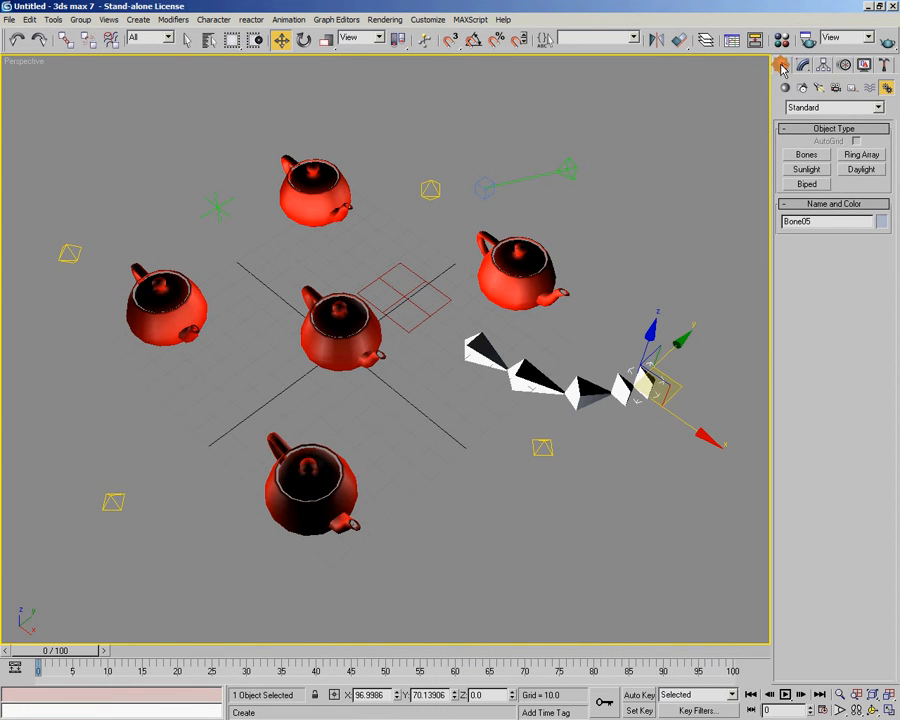
- Show the Display settings, widen the command panel to two columns and expand the Freeze rollout
click(864, 66)
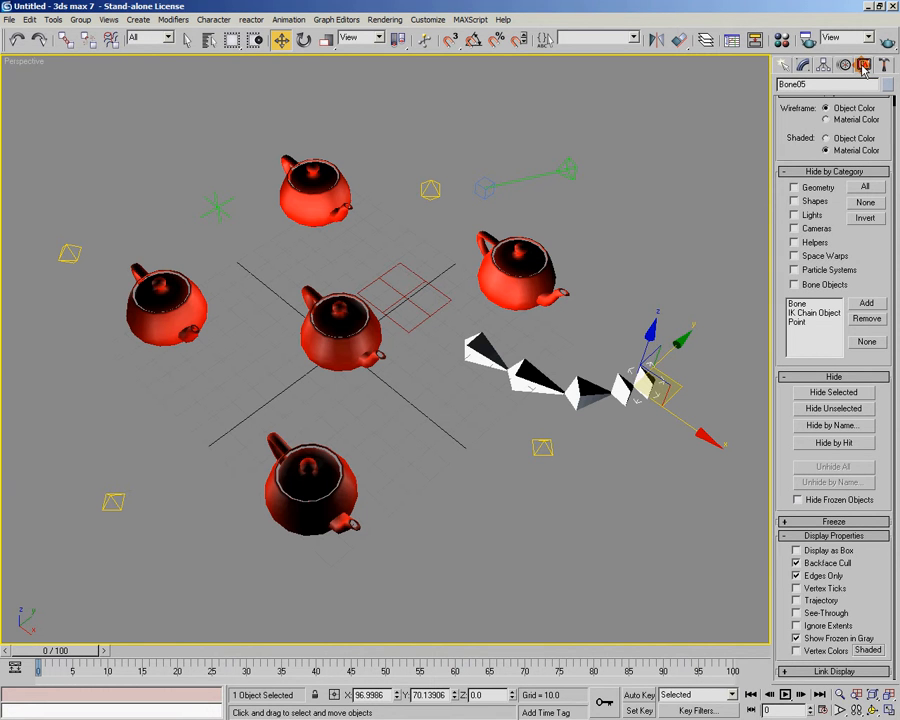
middle_drag(554, 262, 515, 322)
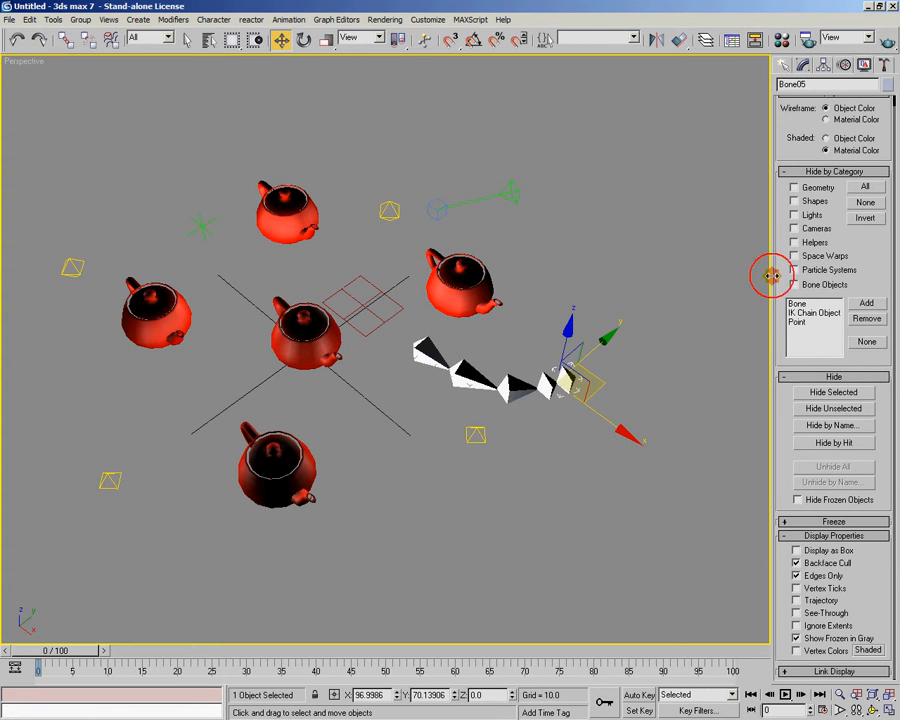
drag(763, 276, 742, 279)
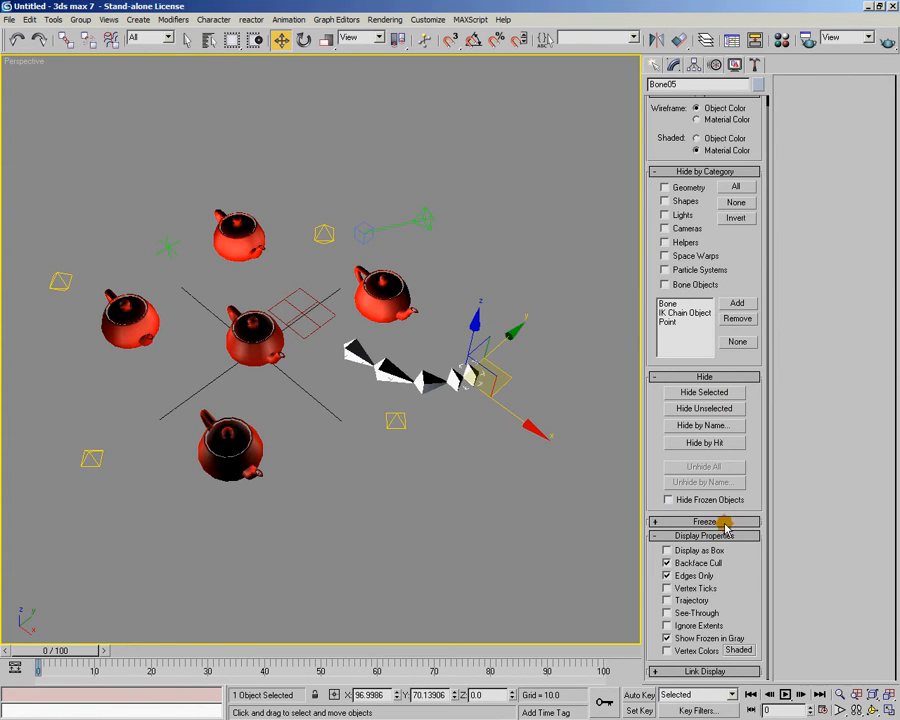
click(717, 523)
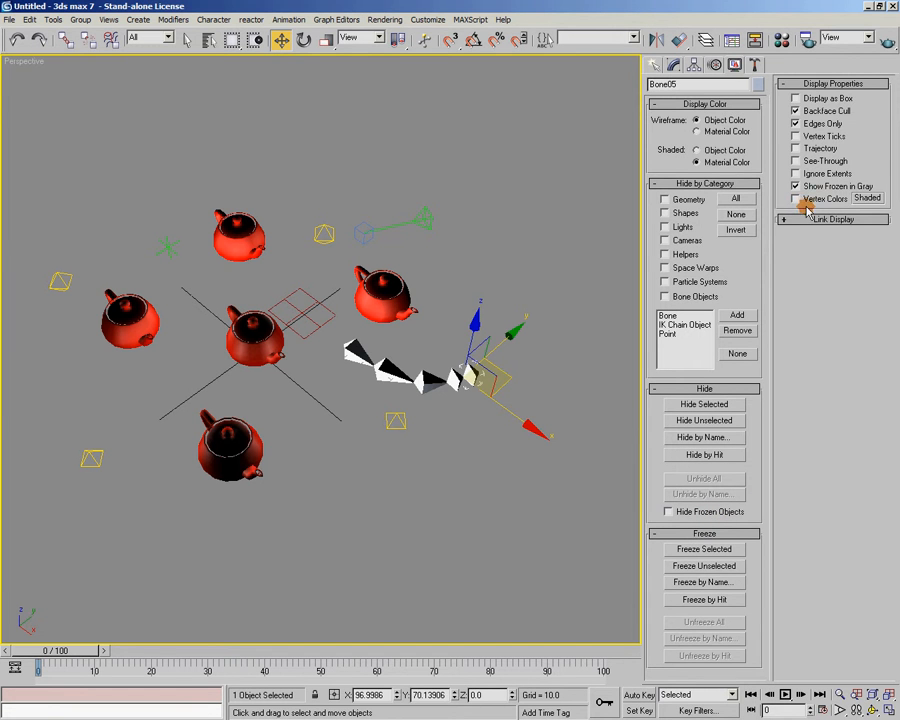
mouse_move(438, 482)
middle_down()
mouse_move(451, 500)
mouse_move(432, 506)
mouse_move(426, 493)
middle_up()
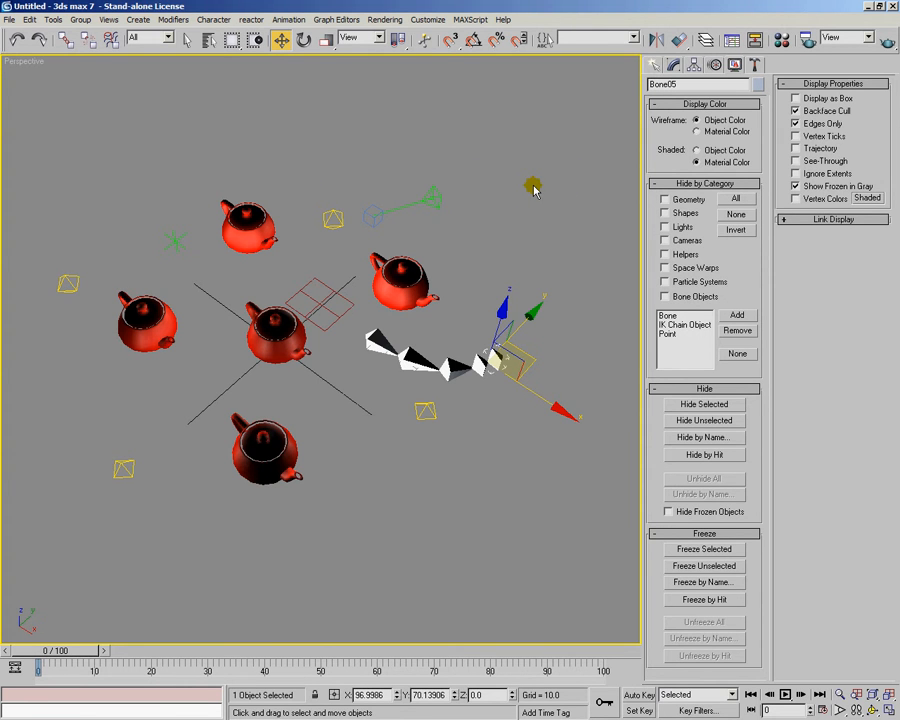
alt+middle_drag(433, 402, 425, 397)
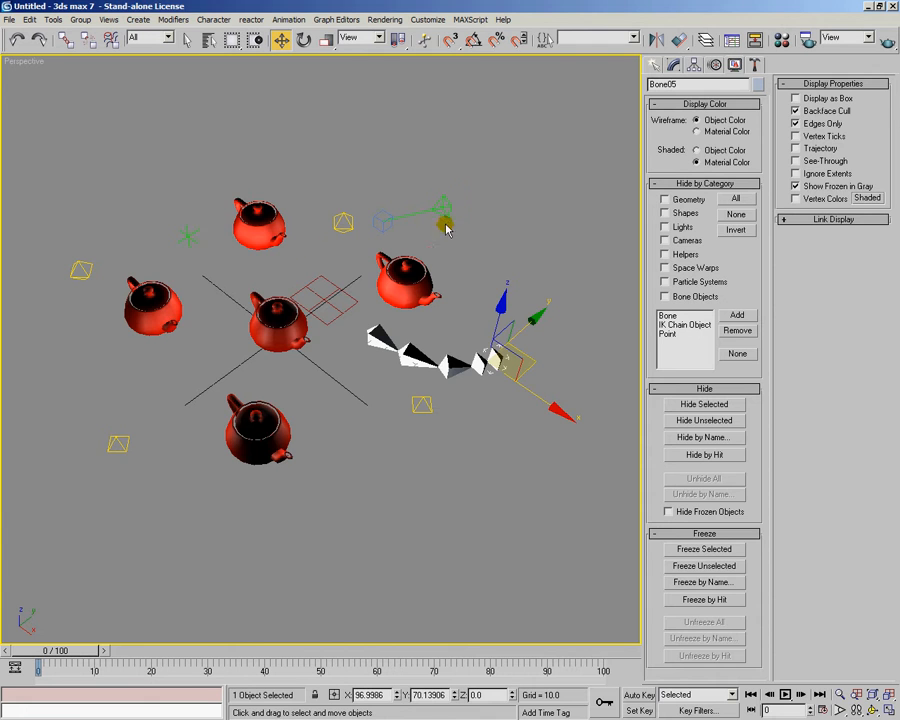
- Hide every object category at once and show all the categories again
click(669, 341)
click(736, 200)
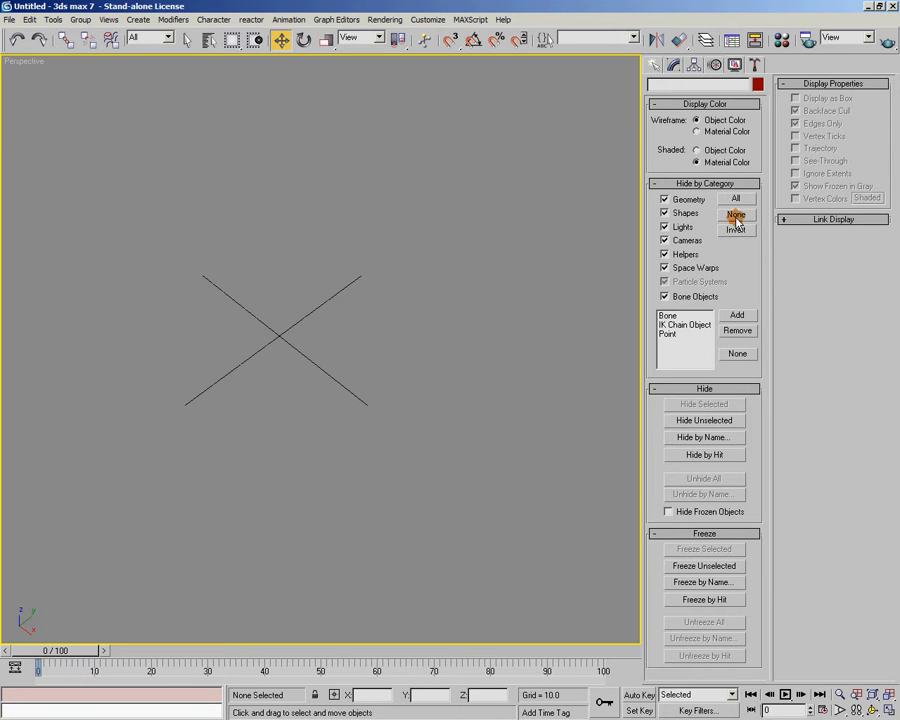
click(736, 215)
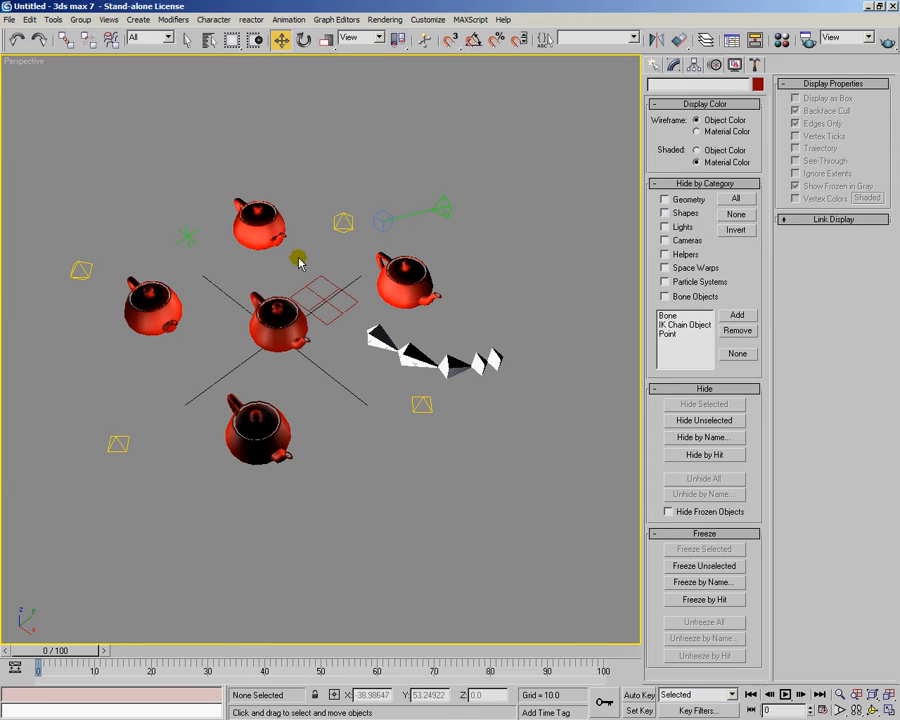
- Hide all categories, toggle Geometry and Lights visible and hidden in turn, and leave only Bone Objects shown
click(736, 199)
click(664, 200)
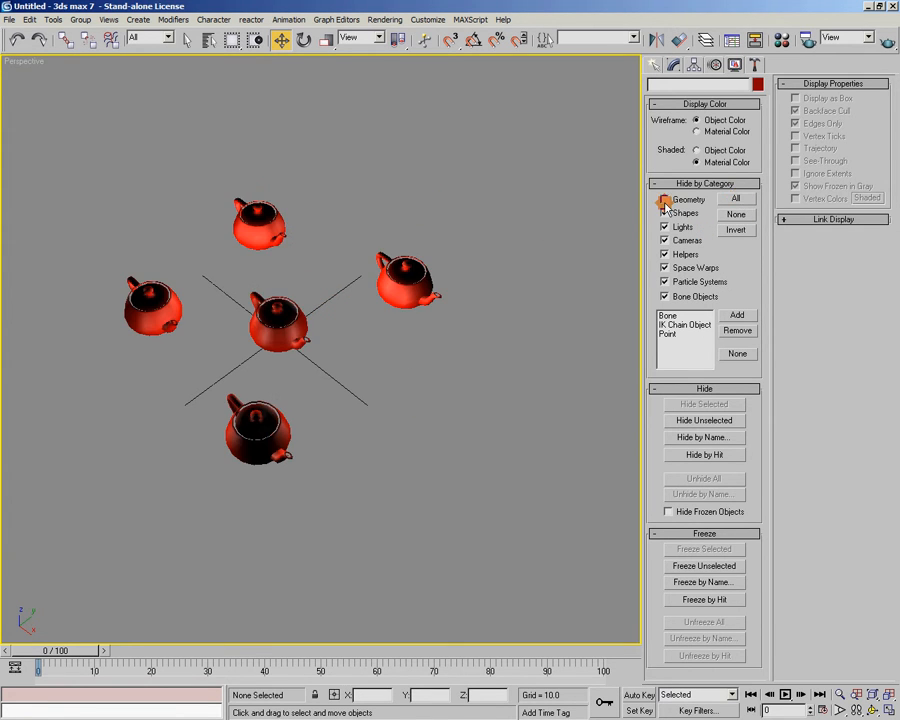
click(664, 200)
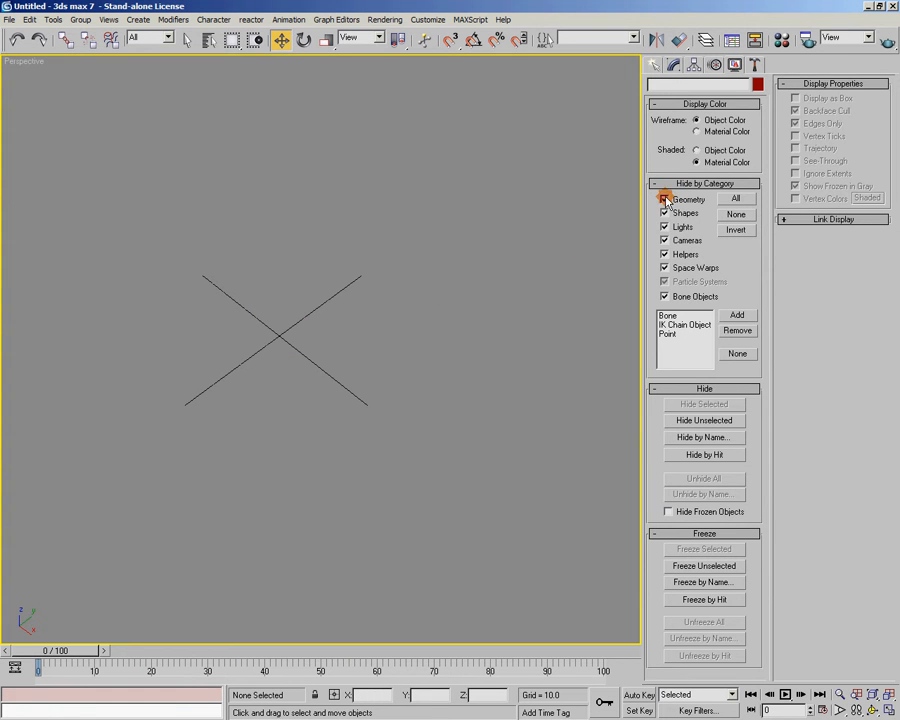
click(665, 227)
click(665, 227)
click(666, 300)
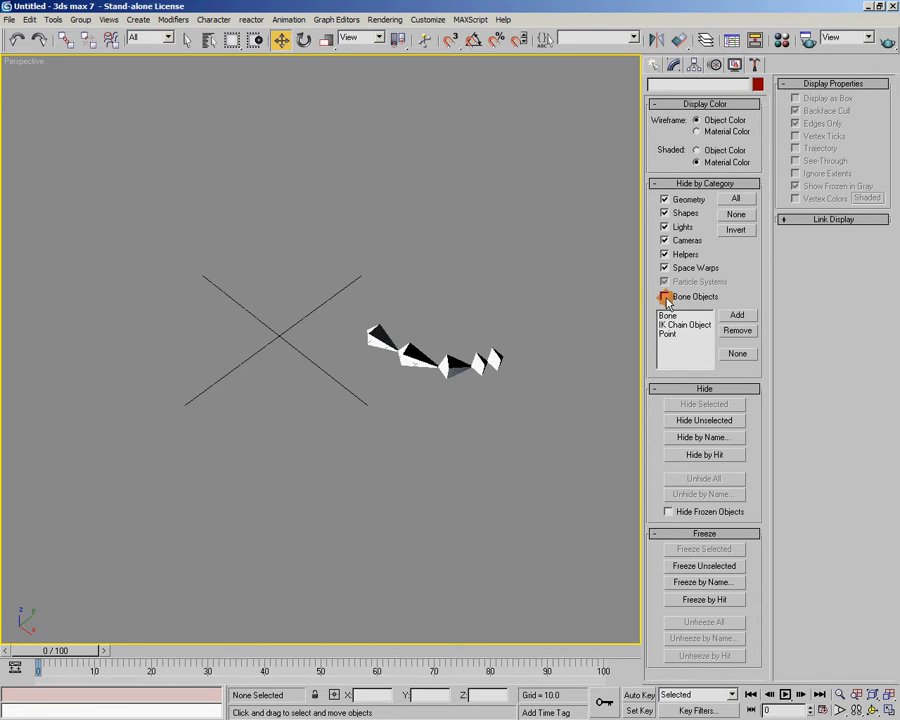
- Invert the category hiding so only Bone Objects are hidden, and hide Lights and Geometry too
click(737, 230)
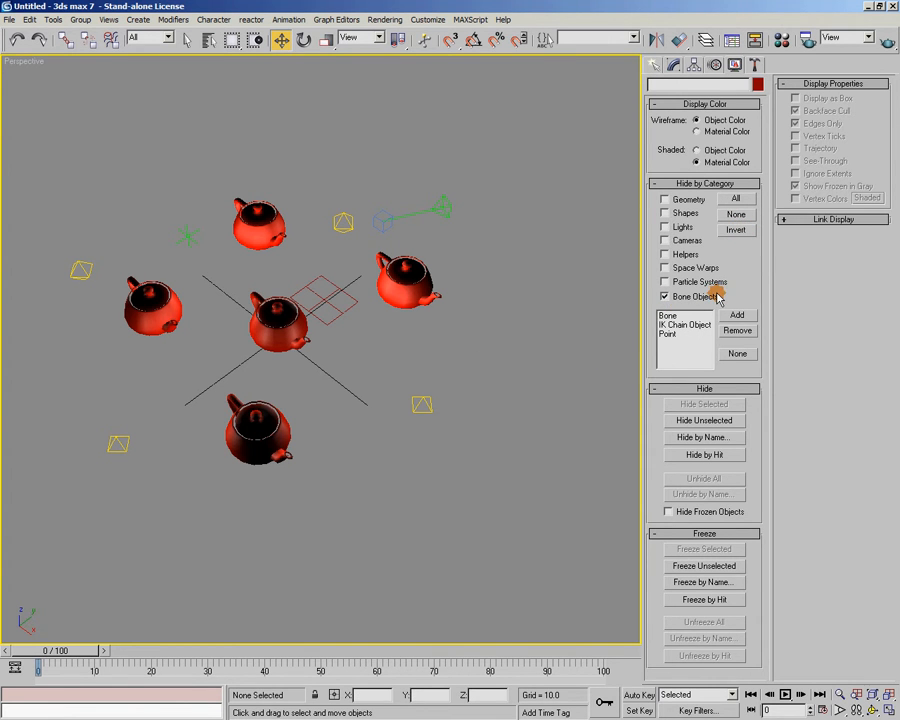
click(665, 227)
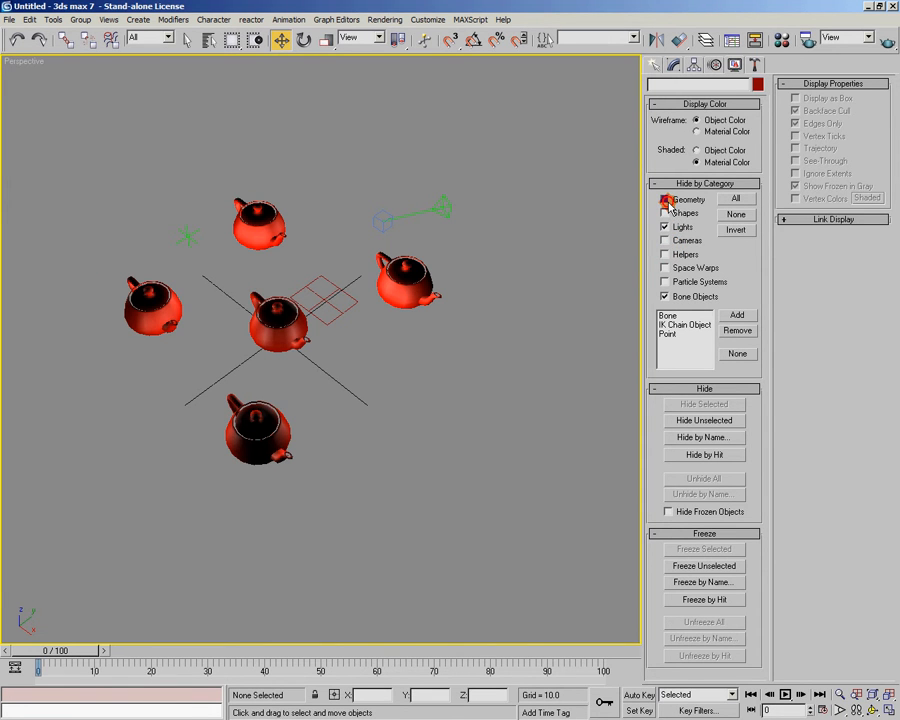
click(666, 200)
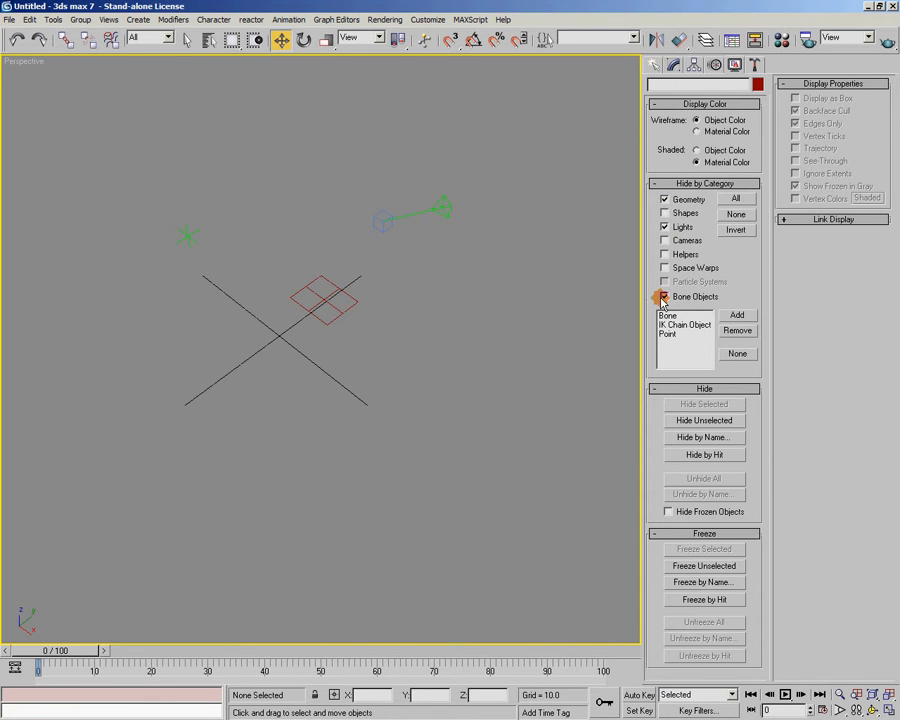
- Try the All, None and Invert category options, toggle Geometry visible and hidden, and clear all category hiding
click(735, 199)
click(738, 214)
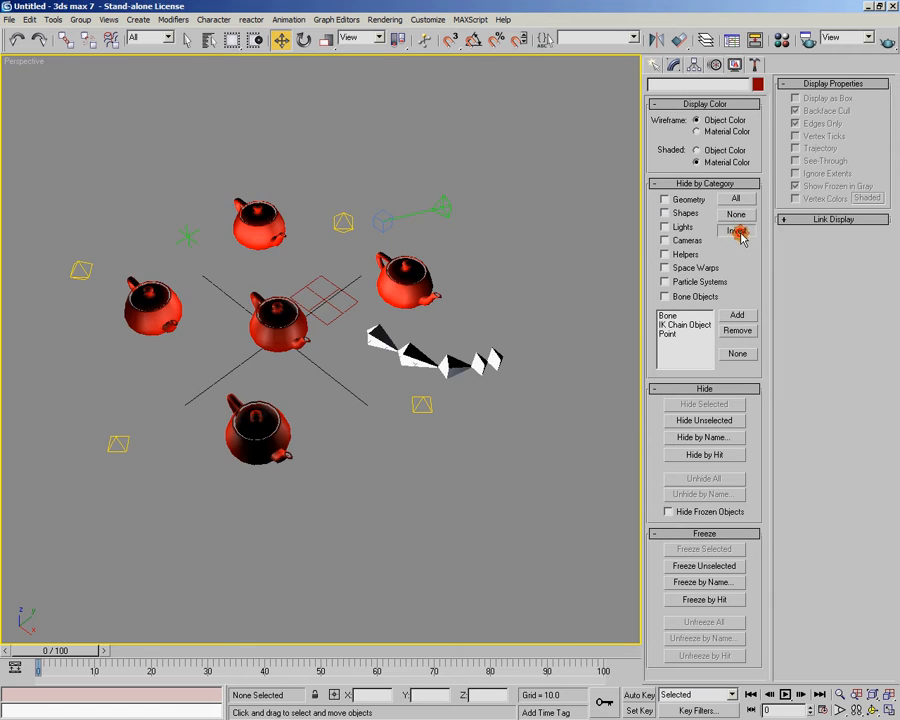
click(736, 229)
click(678, 200)
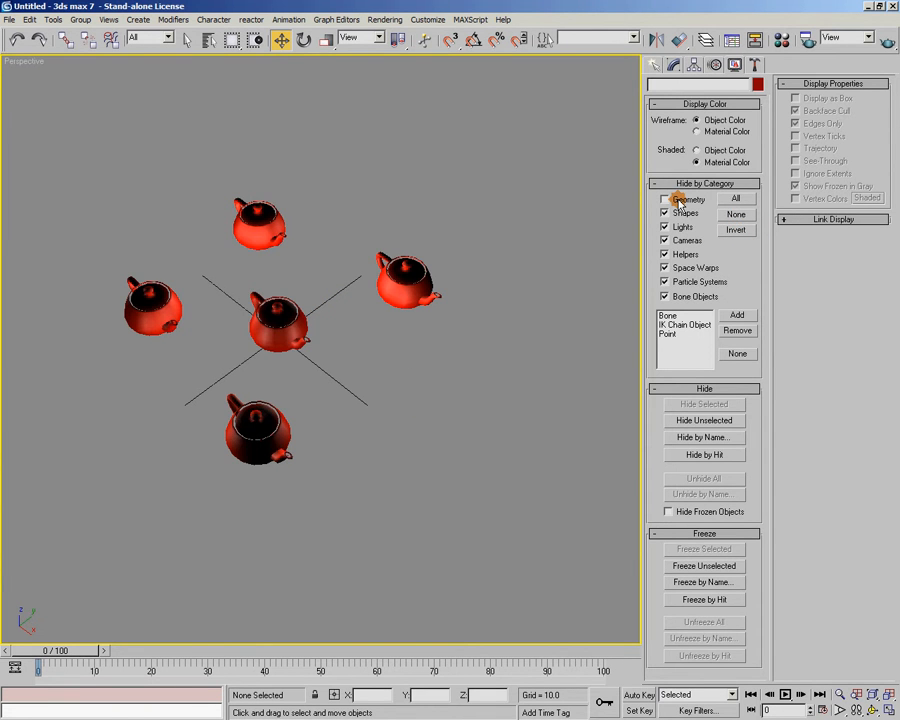
click(677, 199)
click(736, 214)
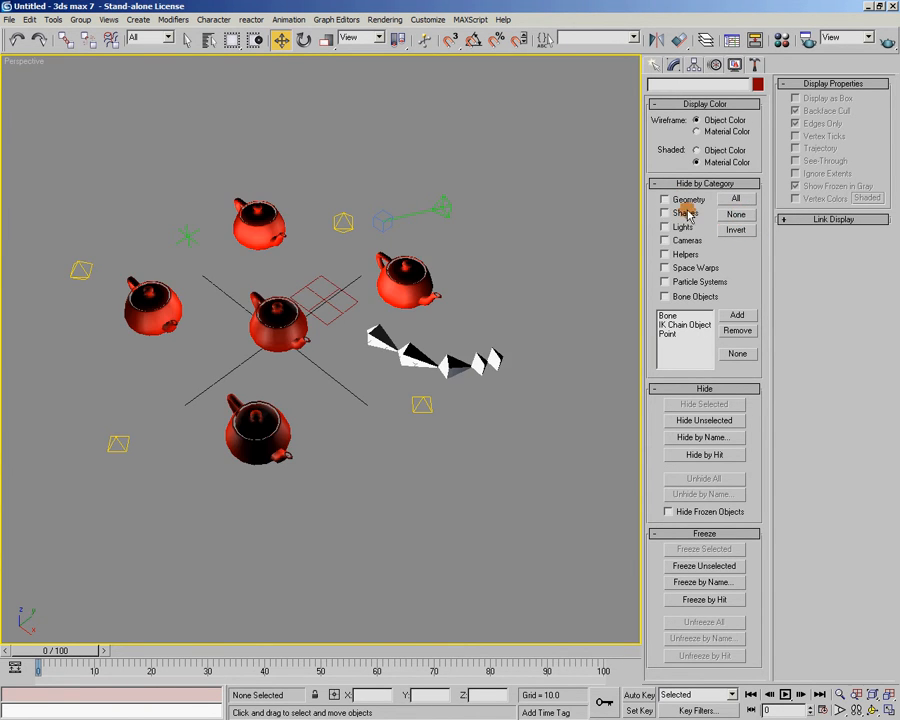
- Delete the four Omni lights around the teapot group one by one
middle_drag(223, 309, 260, 332)
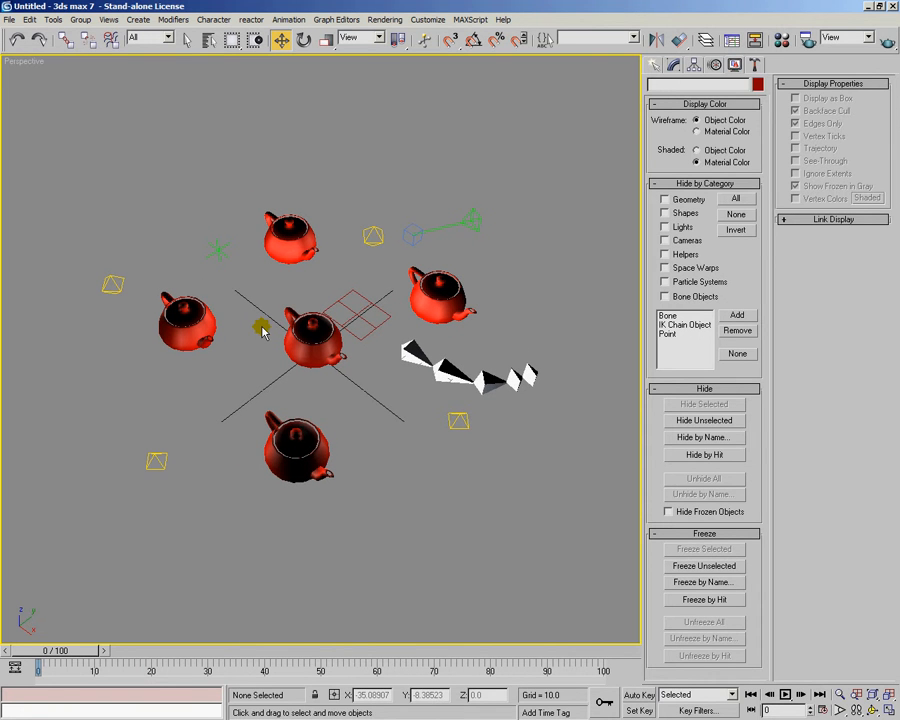
drag(262, 333, 280, 330)
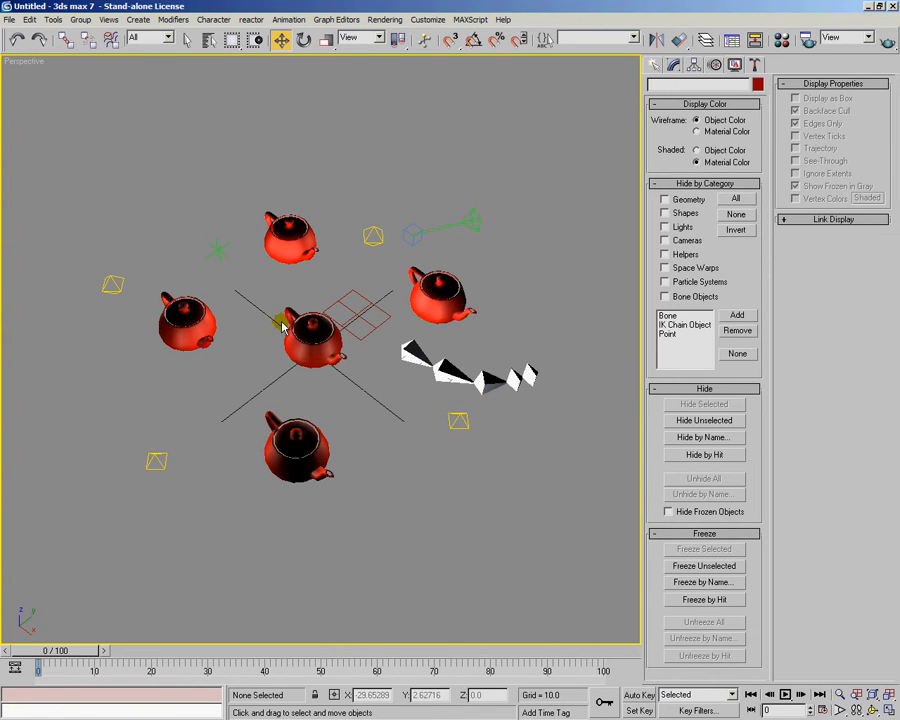
click(458, 420)
key(Delete)
click(156, 461)
key(Delete)
click(112, 285)
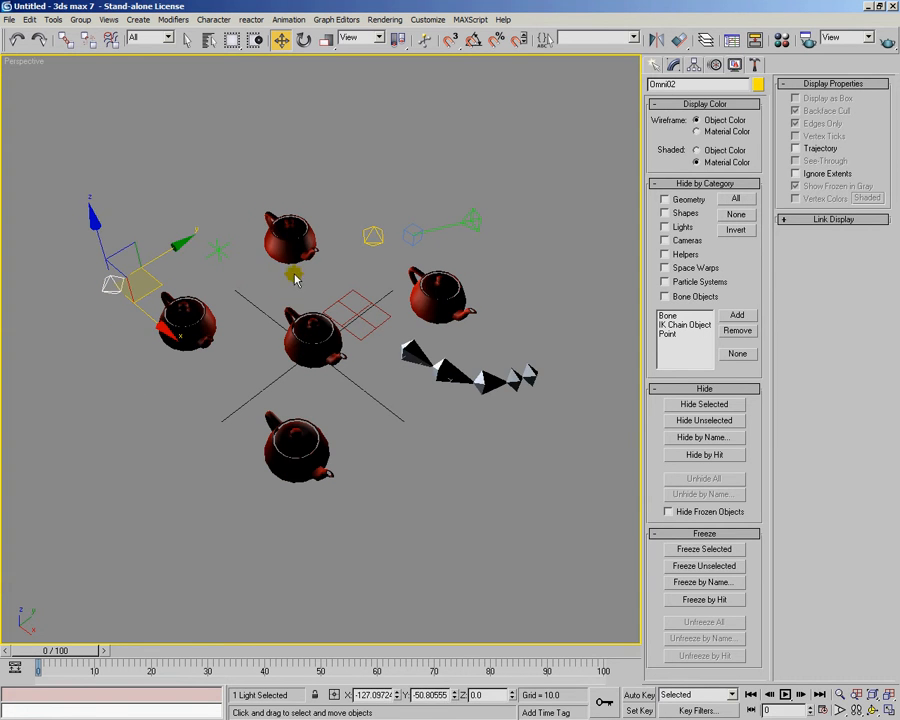
key(Delete)
click(372, 236)
key(Delete)
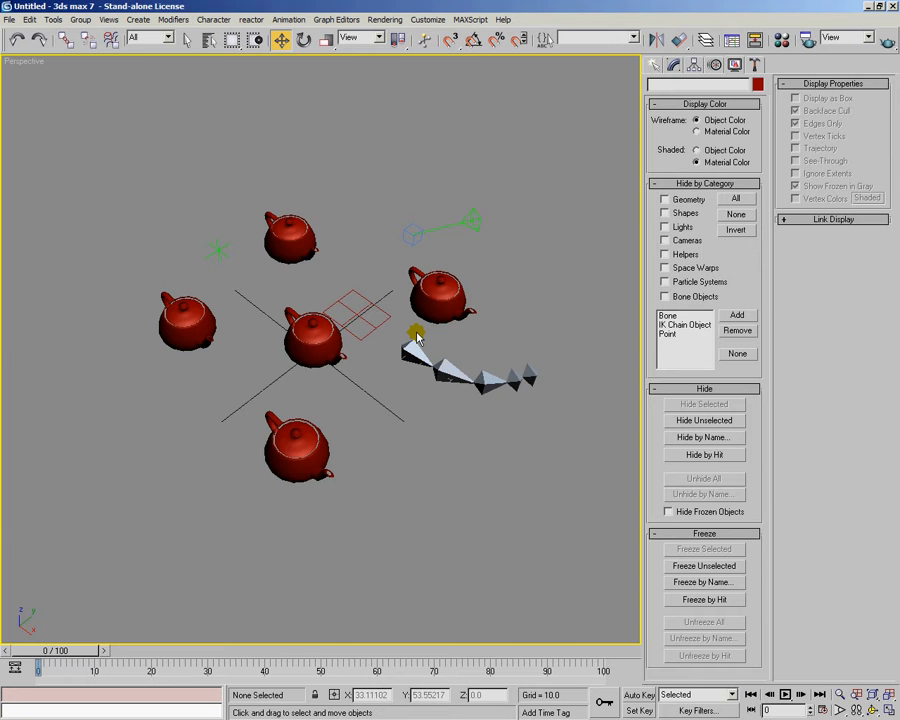
- Hide the teapot nearest the bone chain, the chain's first and last bones, and the Tape helper, one at a time
alt+middle_drag(416, 338, 372, 360)
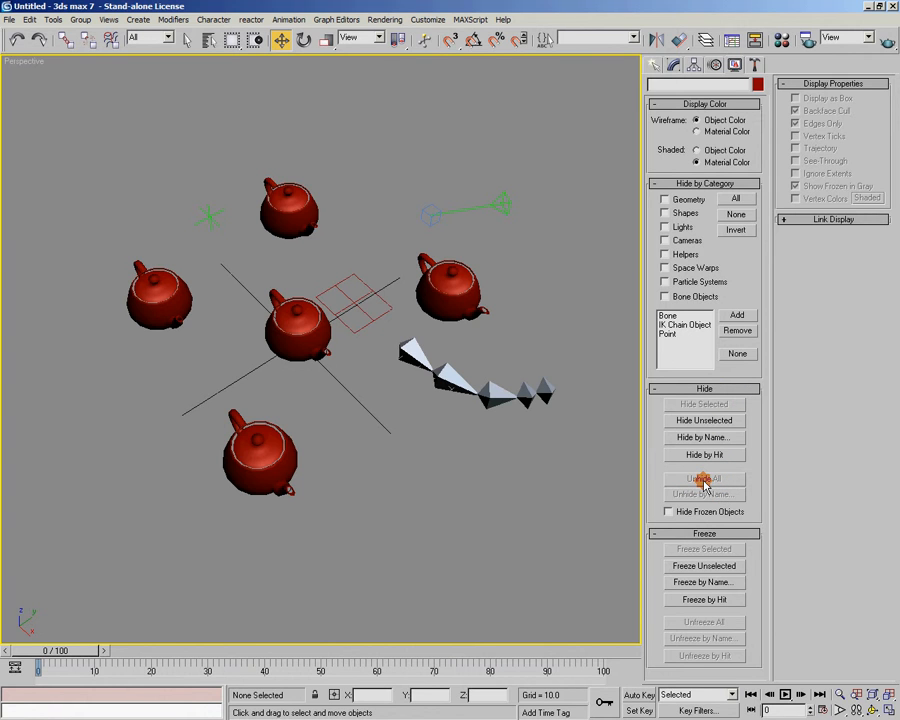
click(464, 287)
click(703, 404)
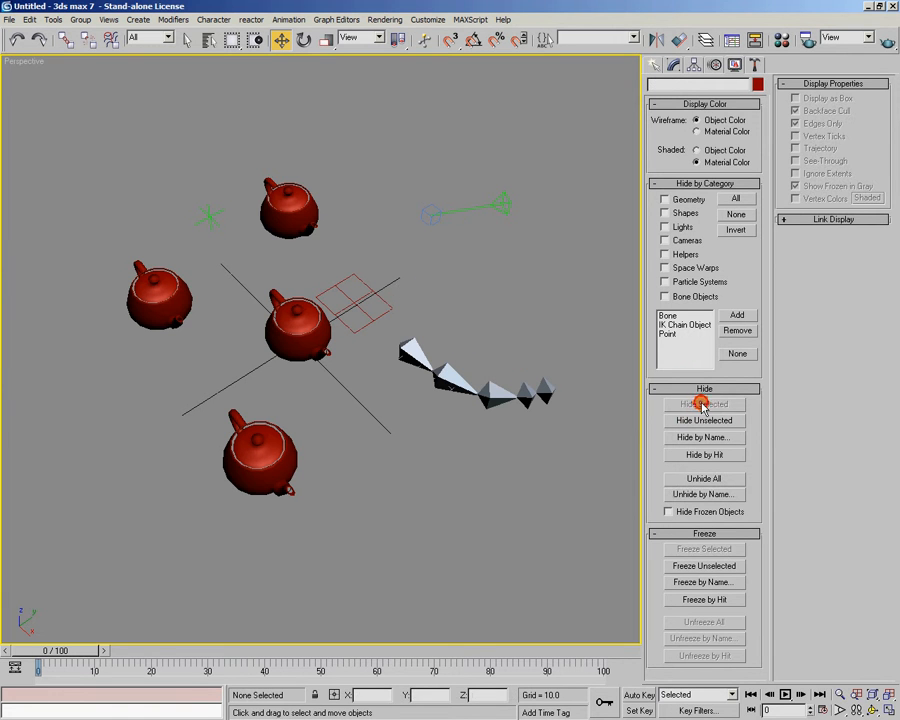
click(416, 368)
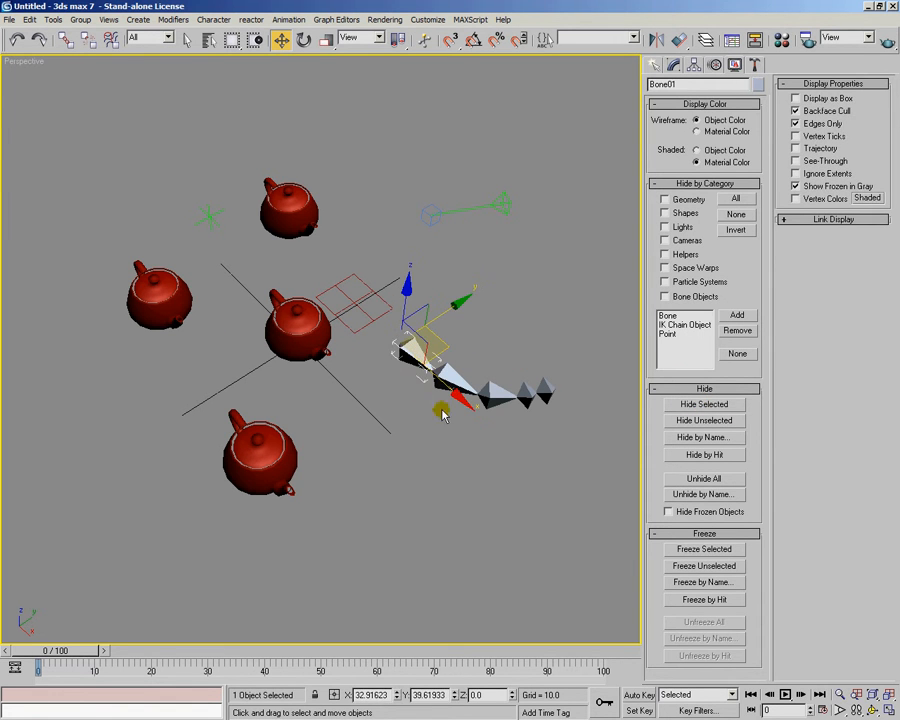
click(675, 405)
click(558, 396)
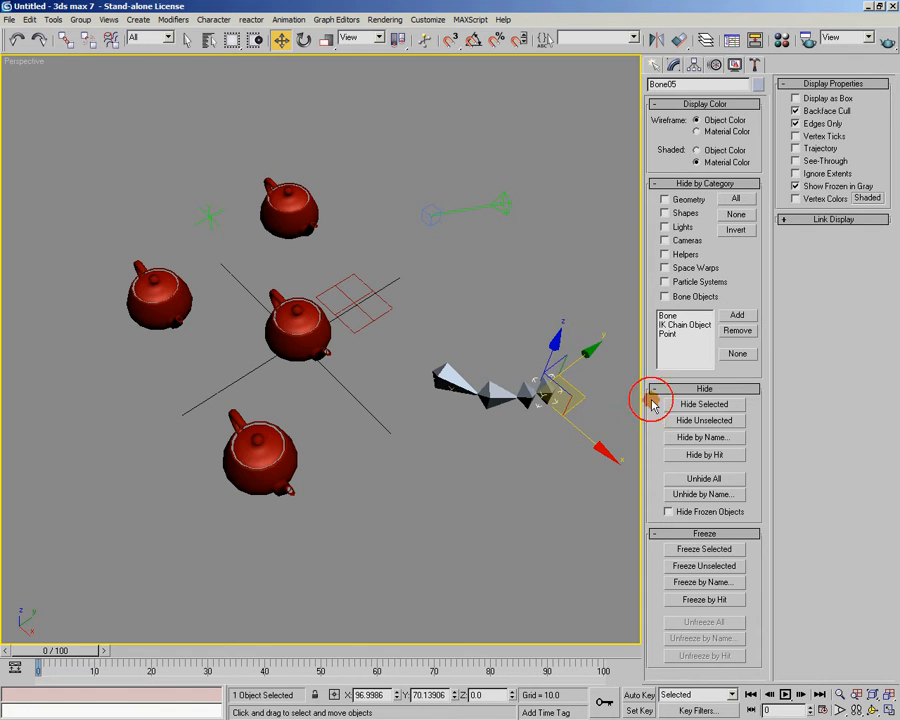
click(728, 404)
click(430, 215)
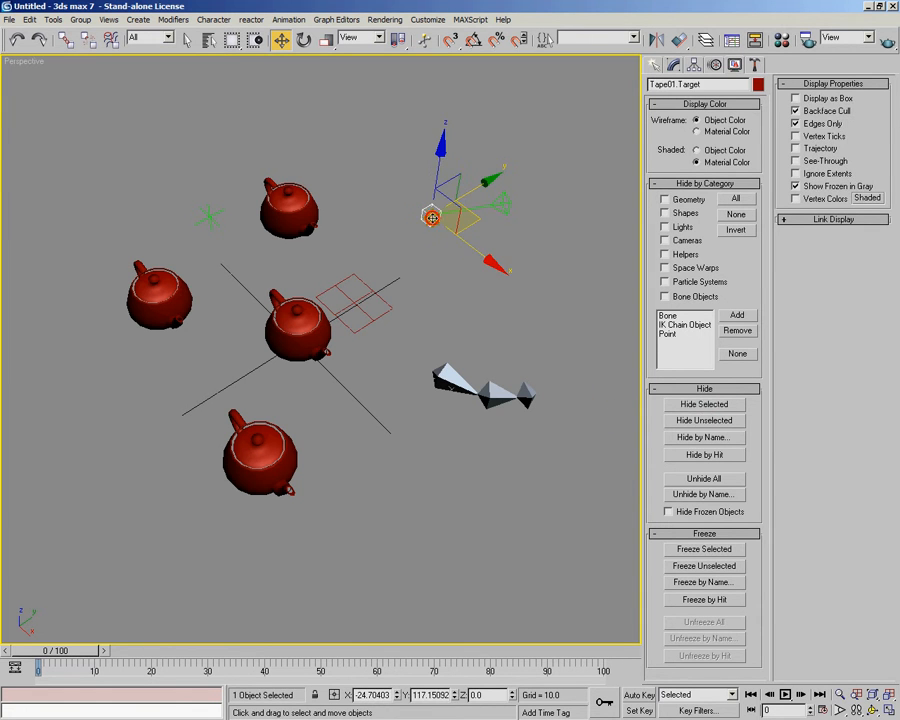
click(686, 404)
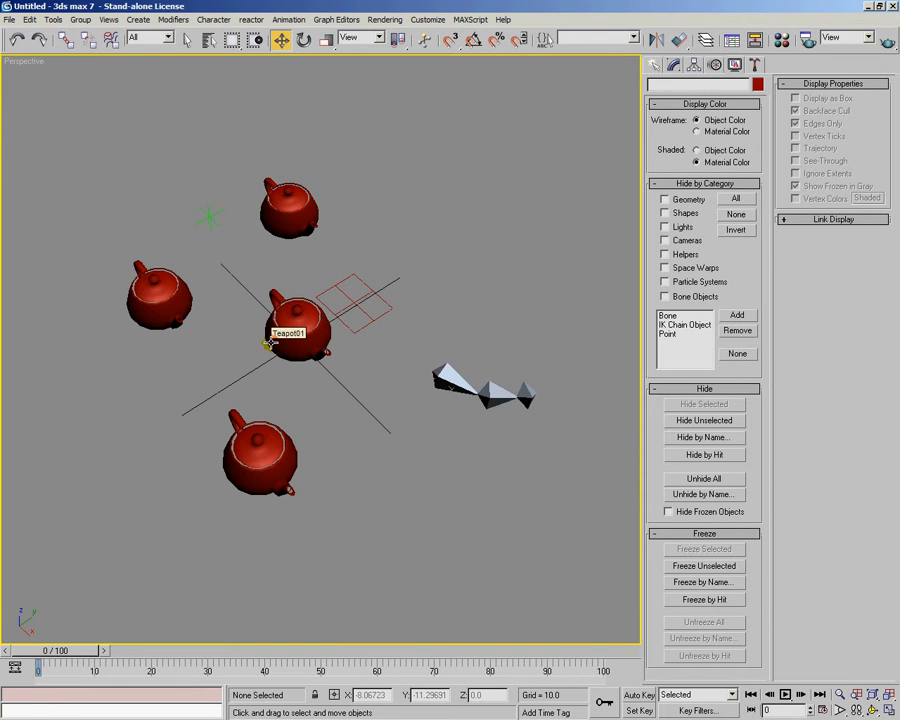
- Hide all unselected objects and undo that, and also unhide all objects and undo the unhiding
click(700, 421)
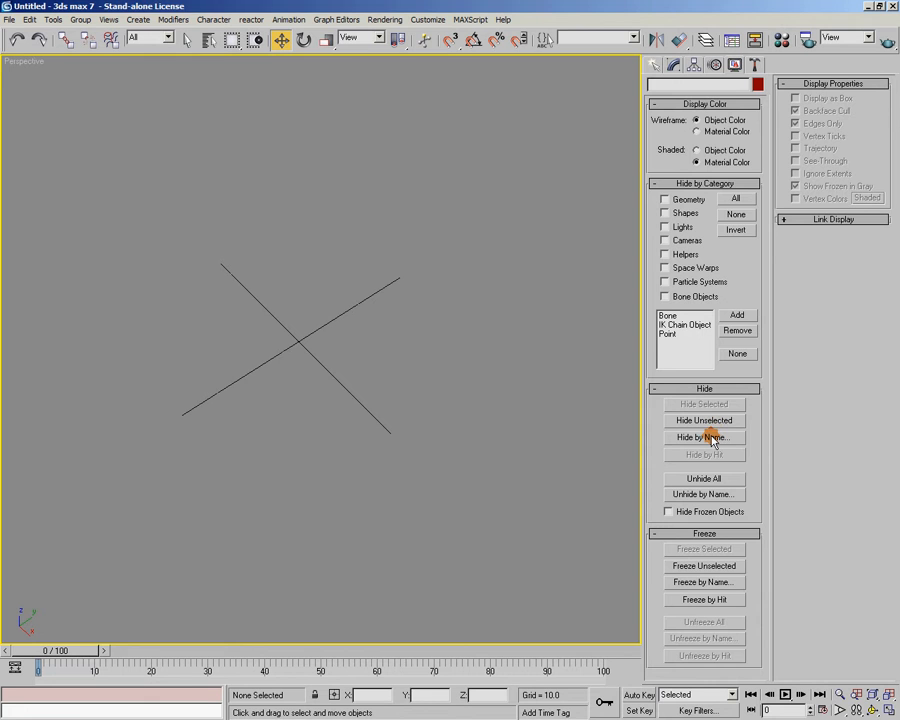
key(ctrl+z)
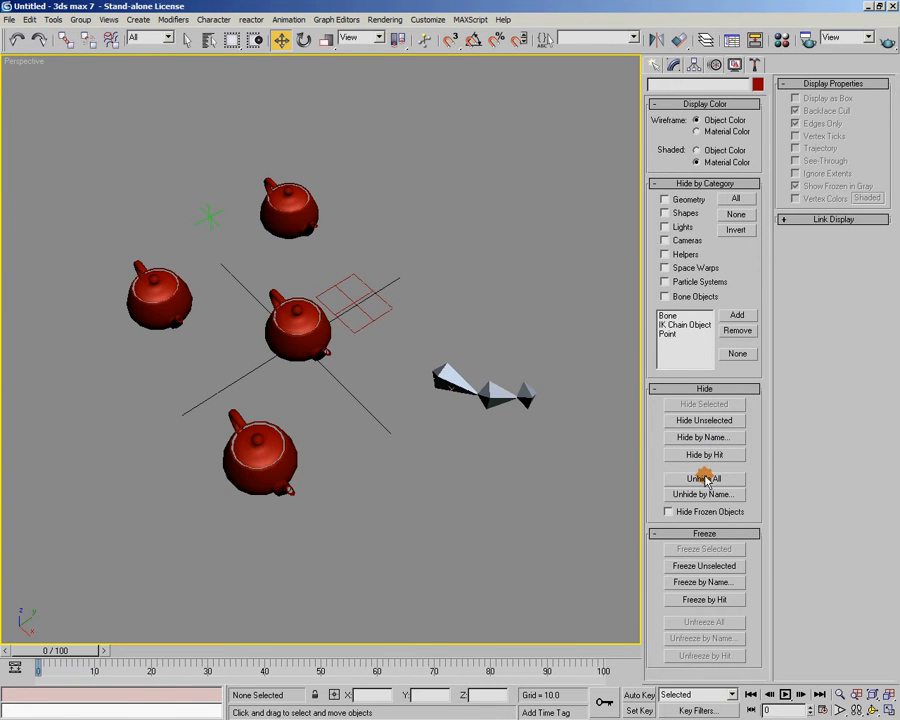
click(704, 478)
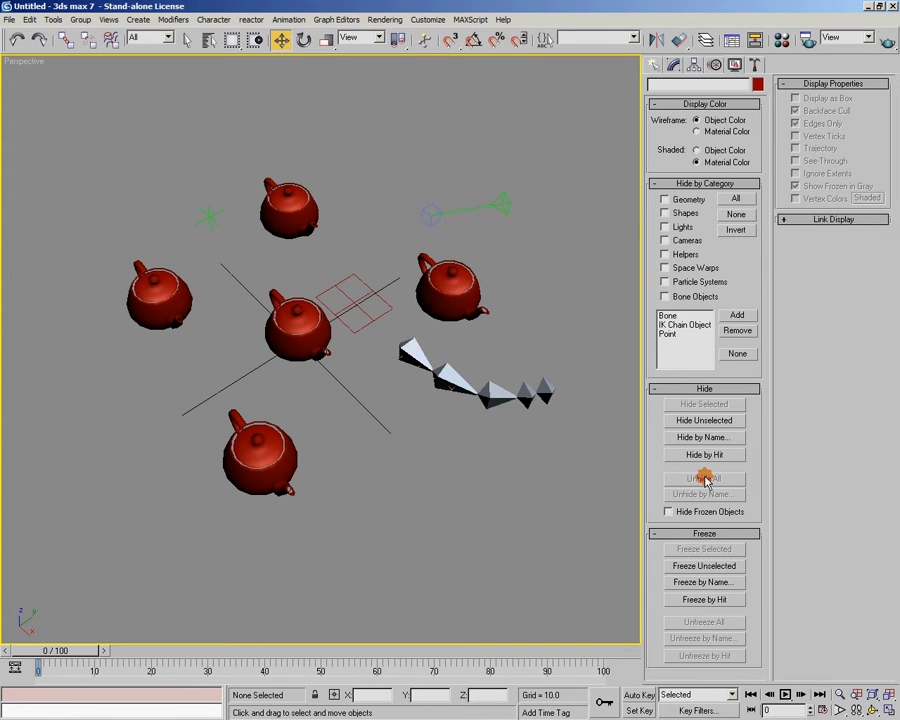
key(ctrl+z)
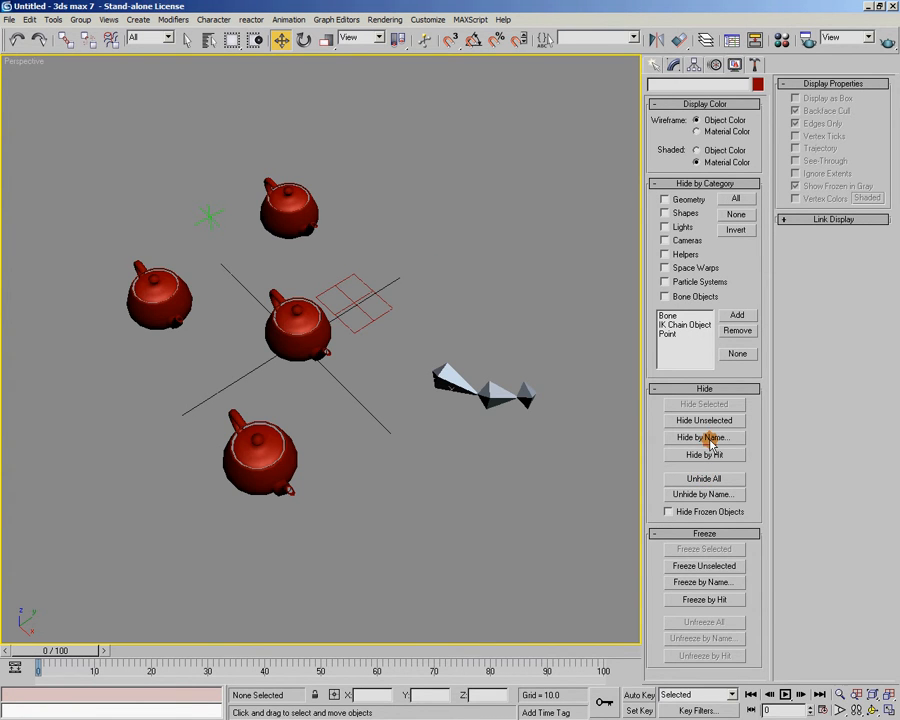
- Open the list for hiding objects by name and dismiss it, and unhide Teapot02 by name
click(709, 438)
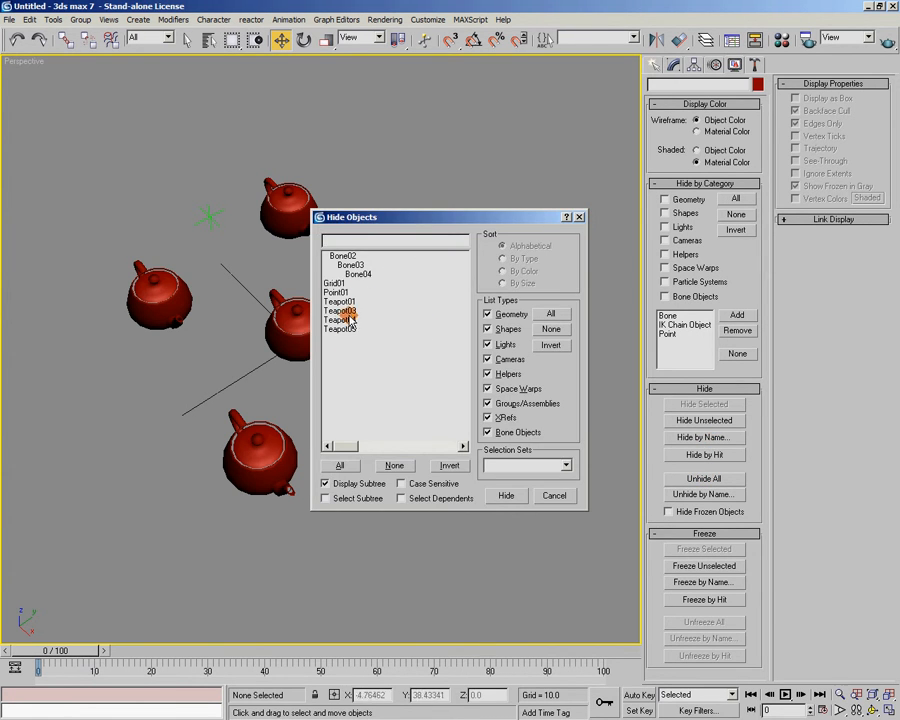
click(575, 496)
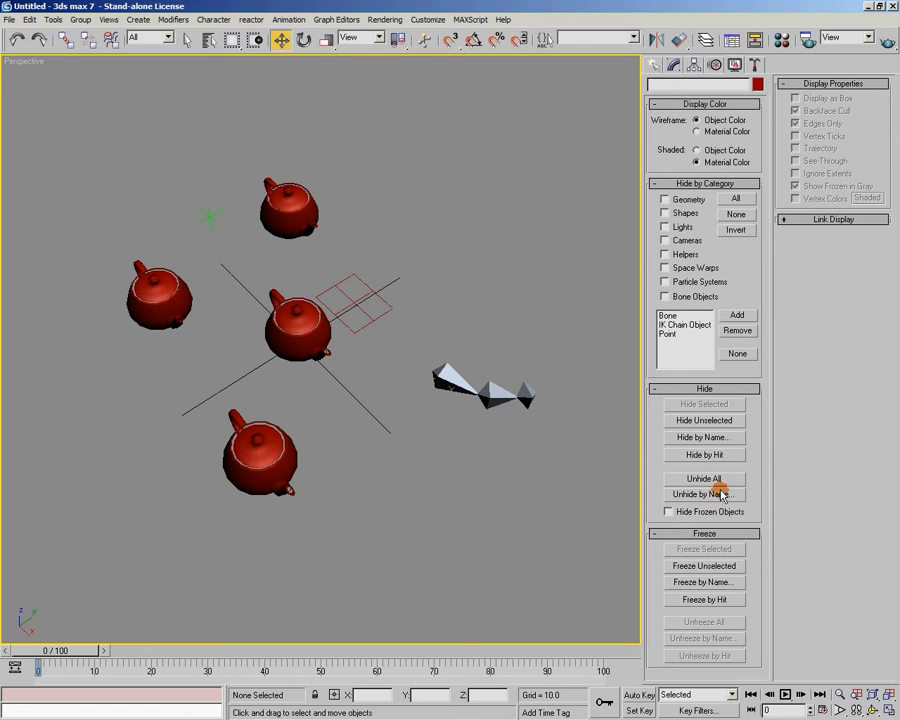
click(702, 496)
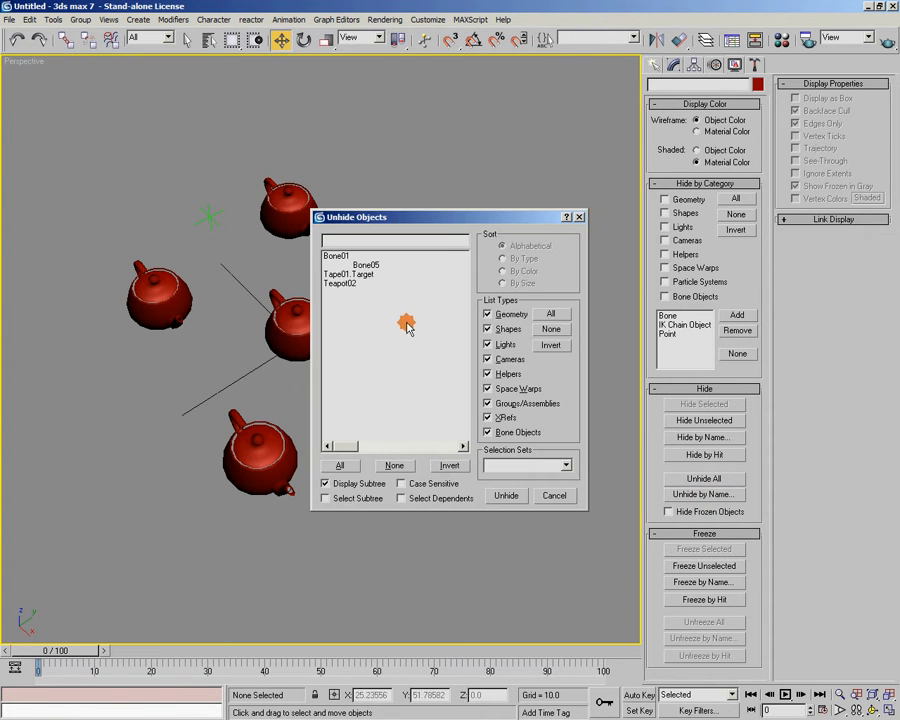
click(342, 284)
click(512, 495)
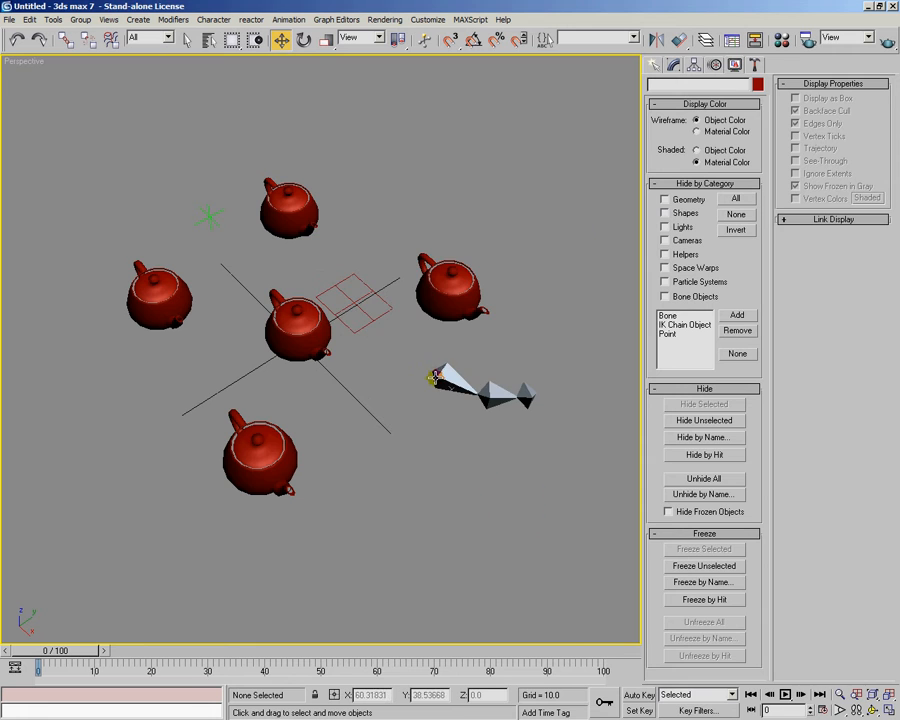
- Hide by hit the middle bone of the chain and every teapot except the rear one, and unhide all objects
click(693, 456)
click(501, 394)
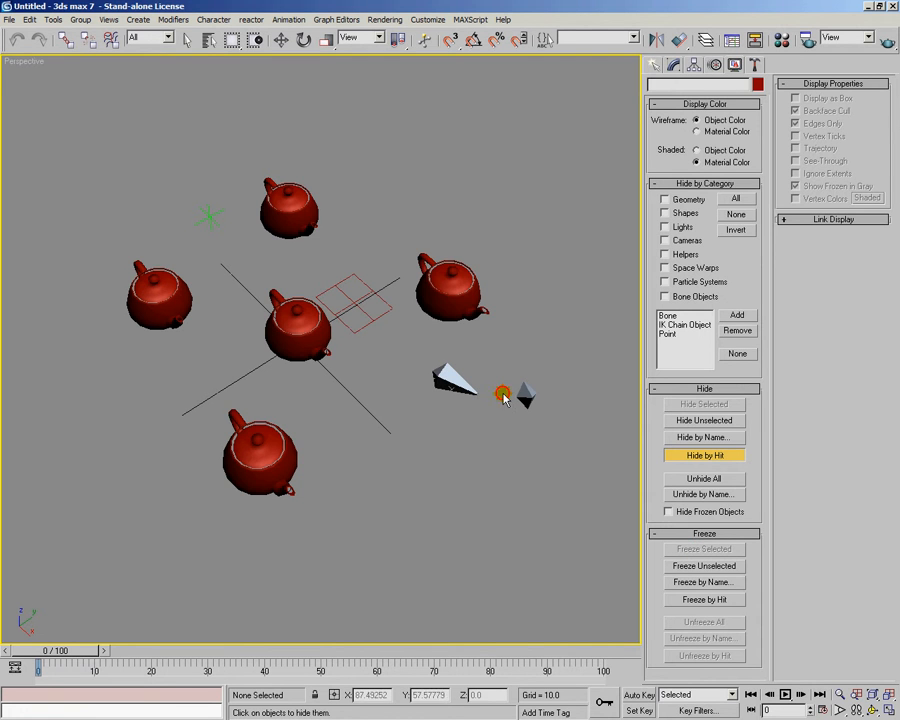
click(450, 284)
click(296, 322)
click(270, 447)
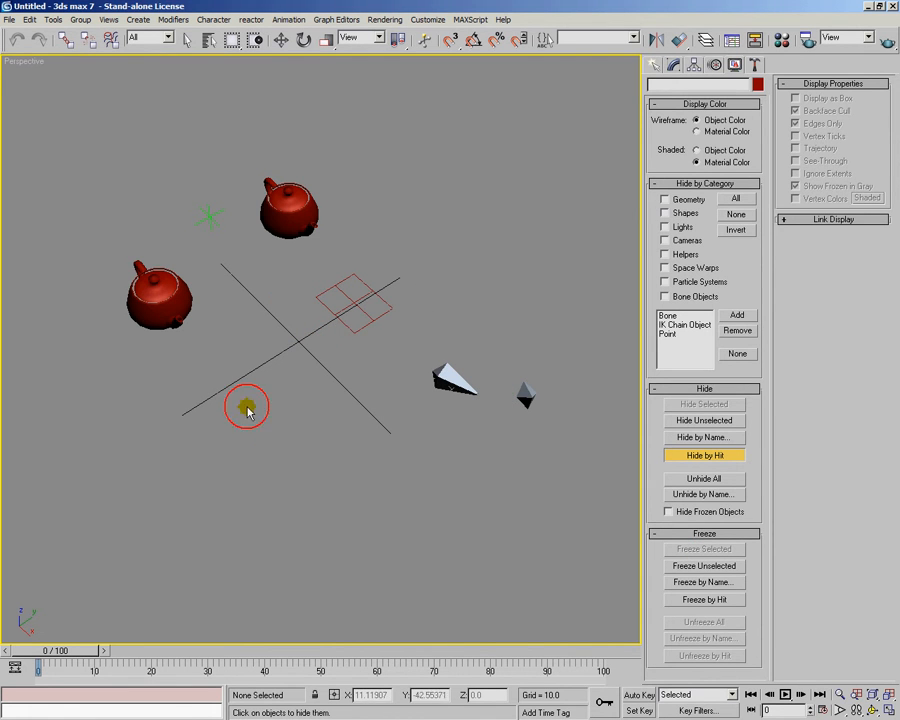
click(159, 296)
click(712, 453)
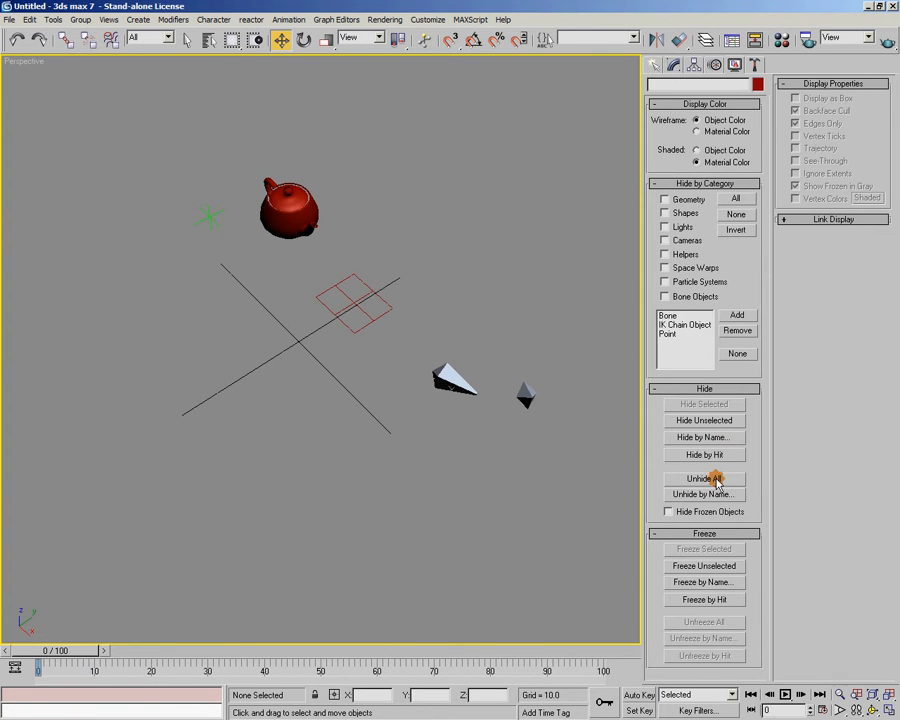
click(714, 479)
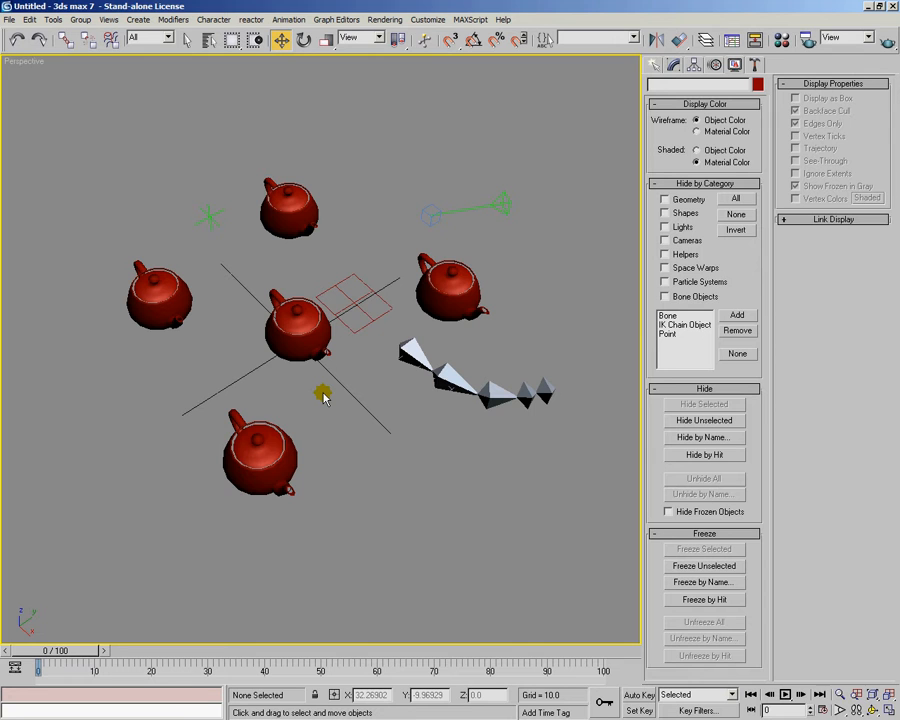
- Freeze Teapot02, Bone01, Teapot01 and Teapot04, selecting each object and freezing the selection one at a time
click(451, 312)
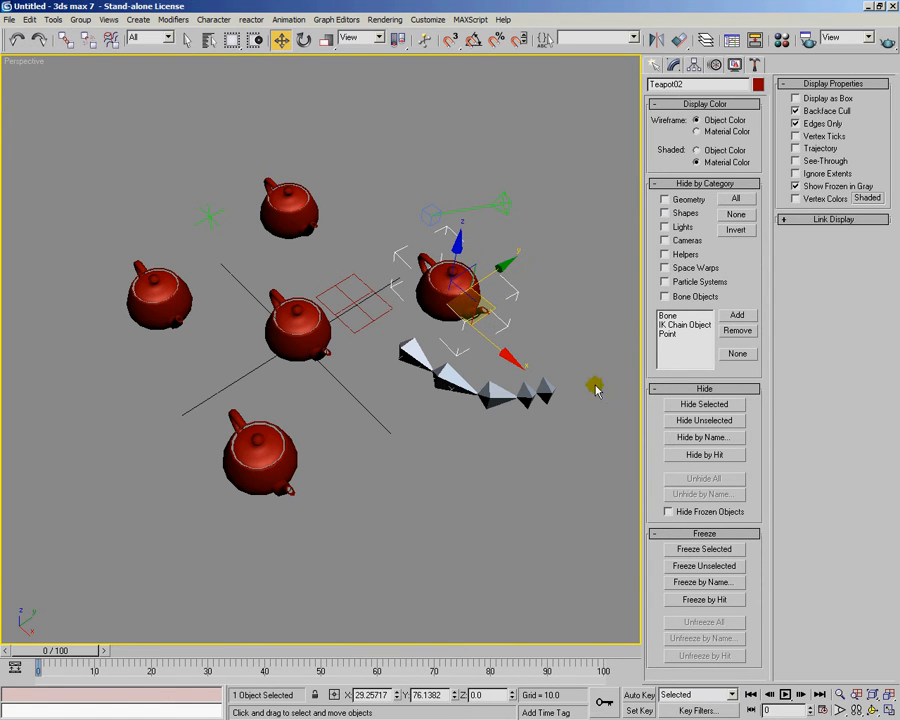
click(705, 550)
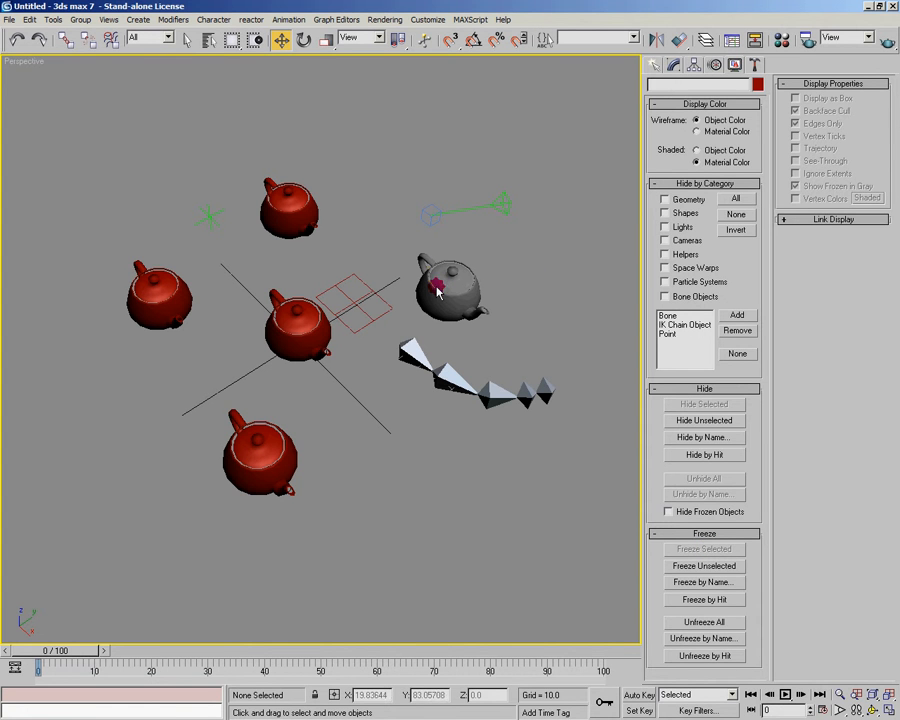
click(408, 362)
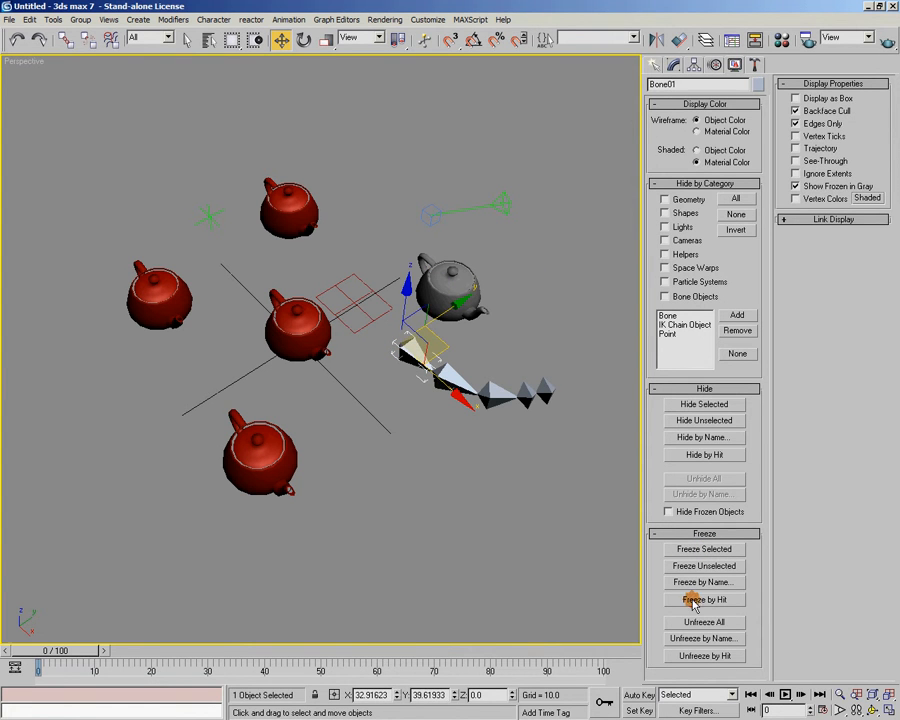
click(690, 549)
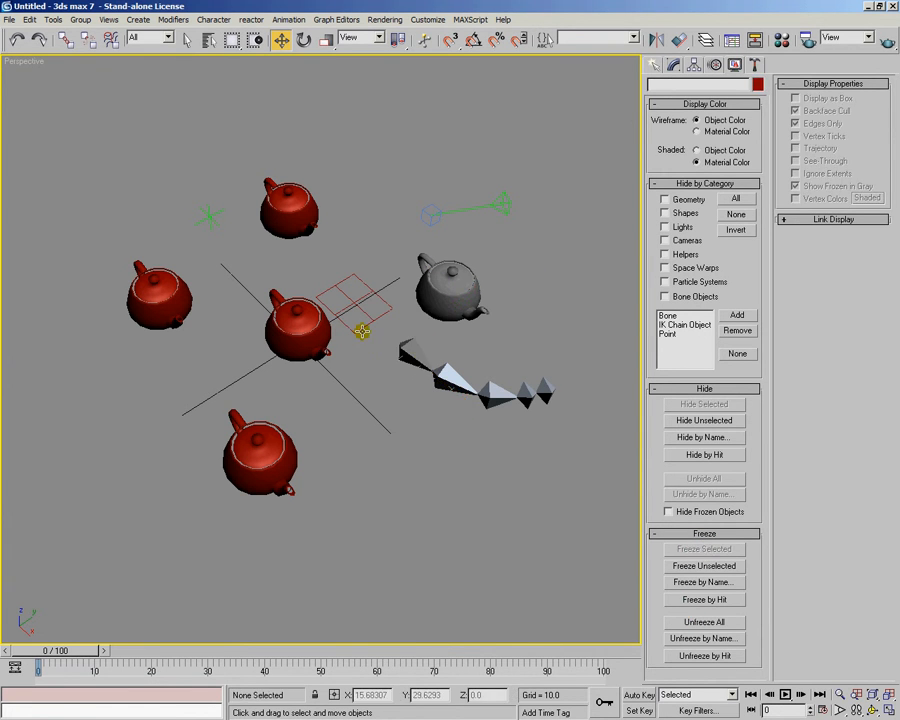
click(309, 309)
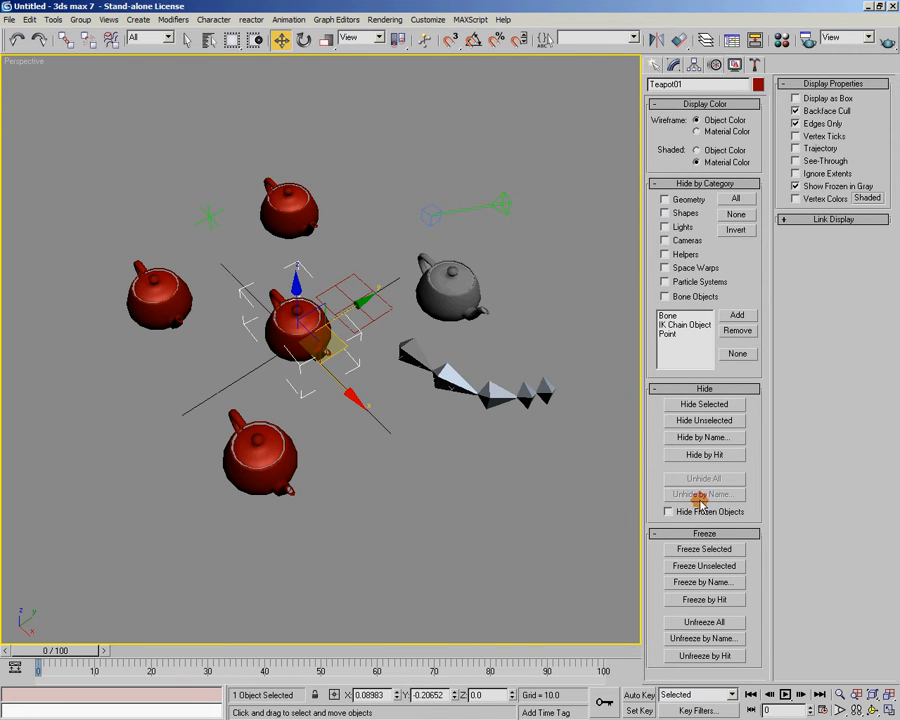
click(682, 548)
click(160, 287)
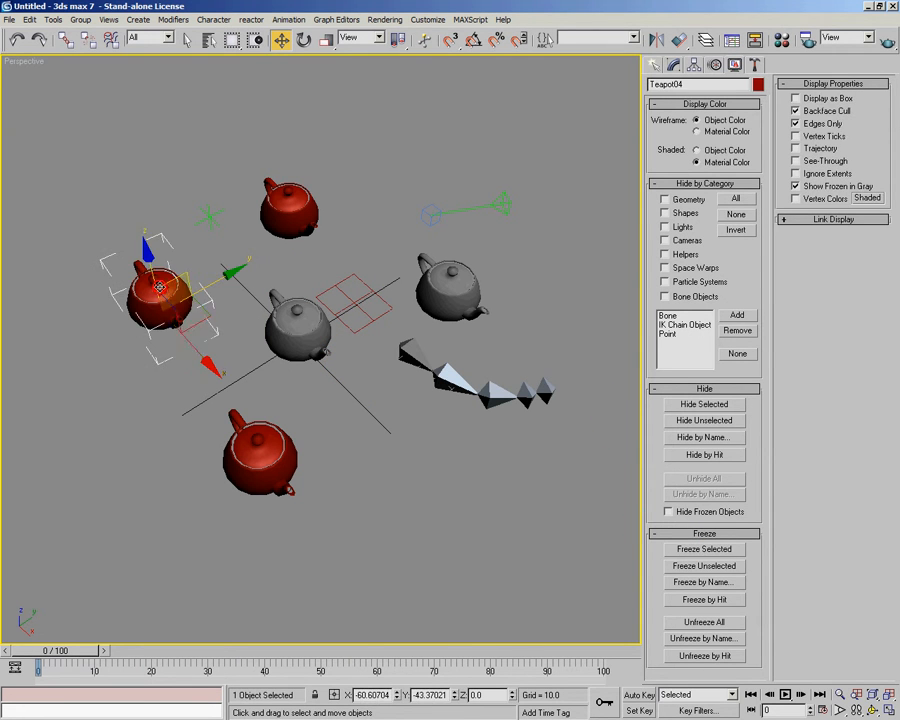
click(727, 547)
- Region-select everything that is not frozen, hide the selection, undo the hiding and clear the selection
drag(60, 77, 612, 582)
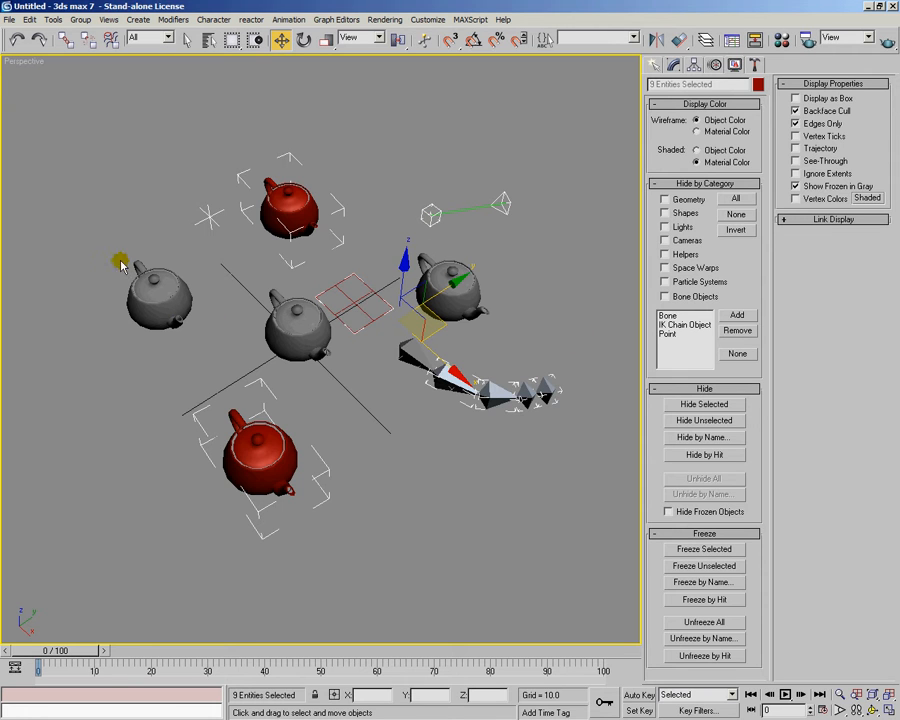
click(717, 408)
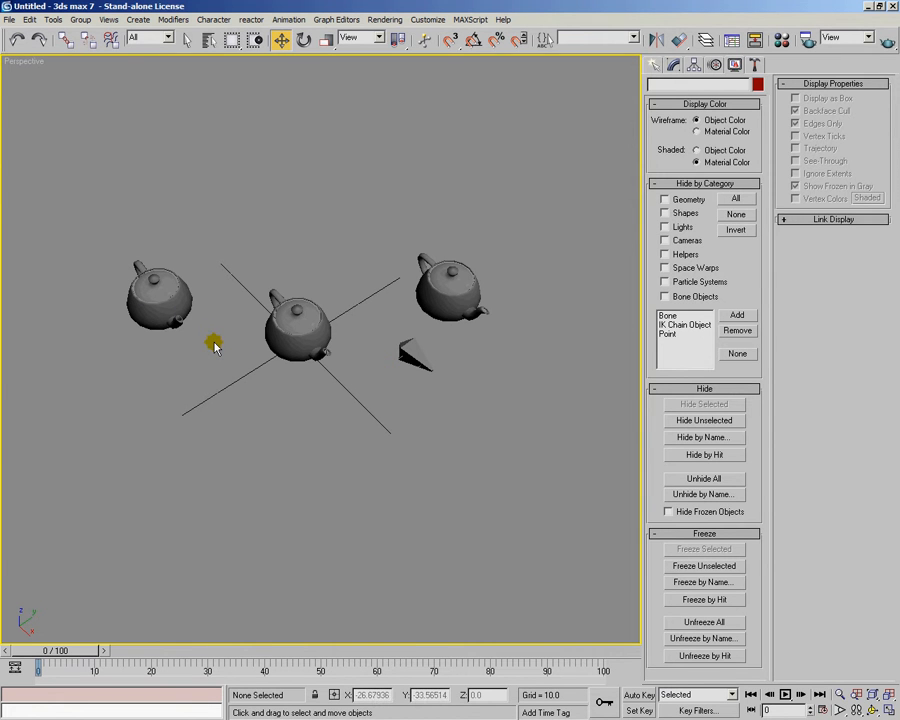
key(ctrl+z)
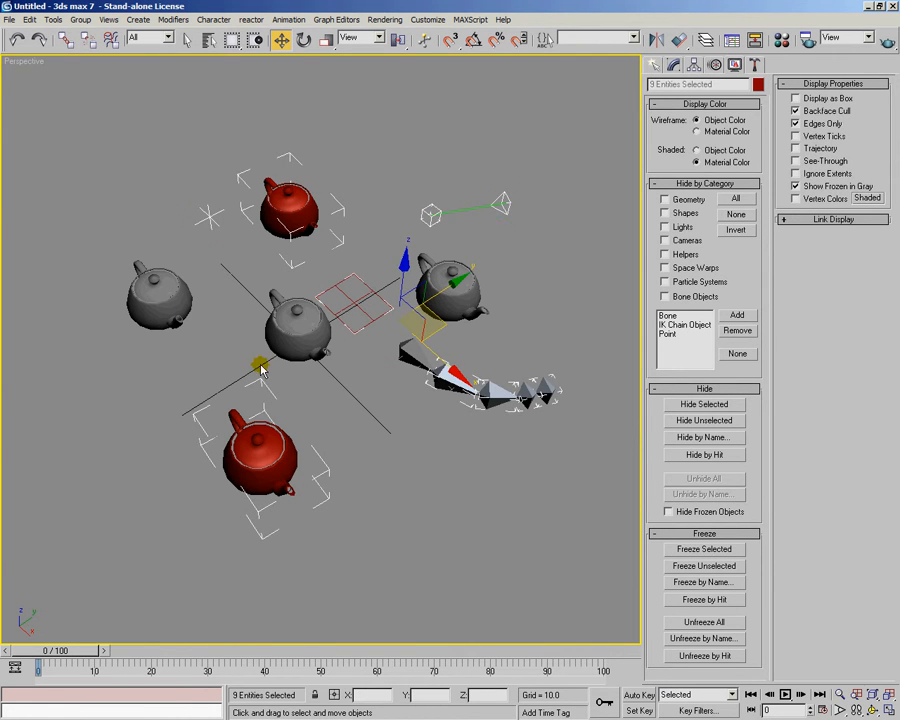
click(258, 368)
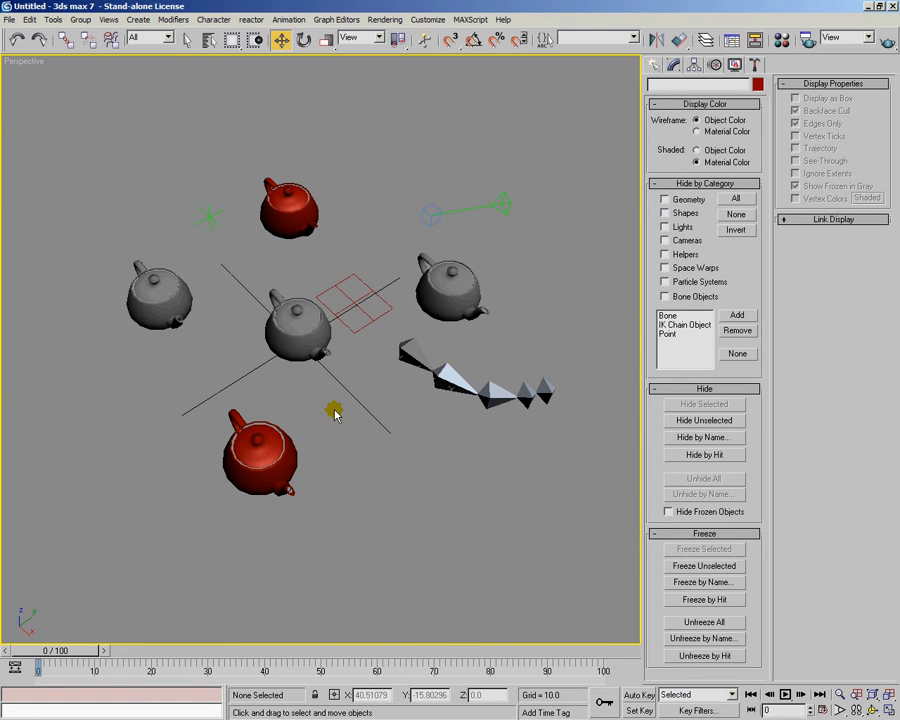
- Freeze all unselected objects with nothing selected, and undo the freezing
alt+middle_drag(257, 416, 213, 332)
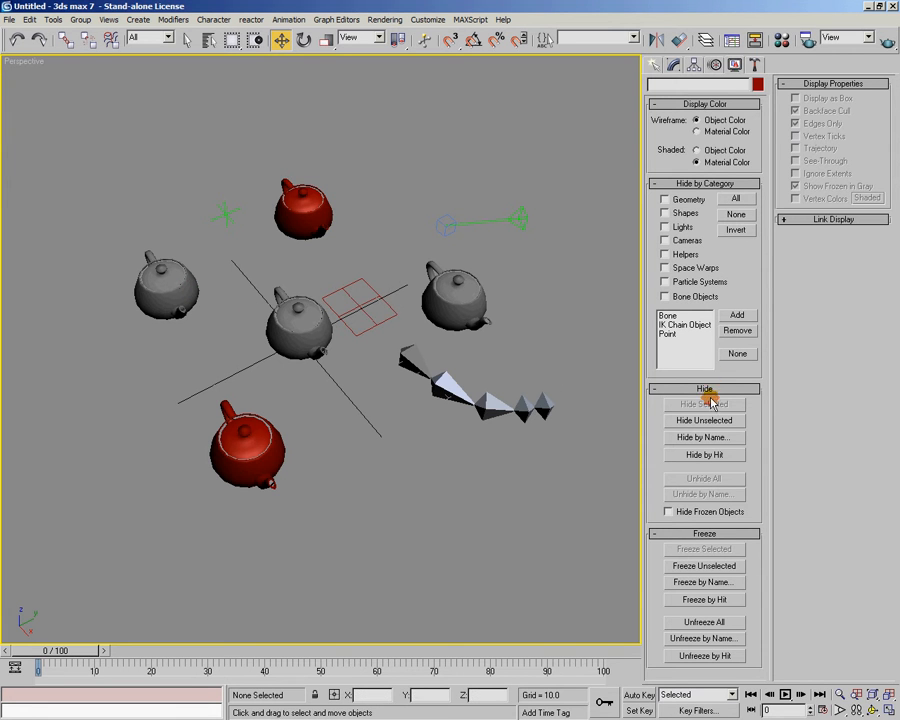
click(711, 566)
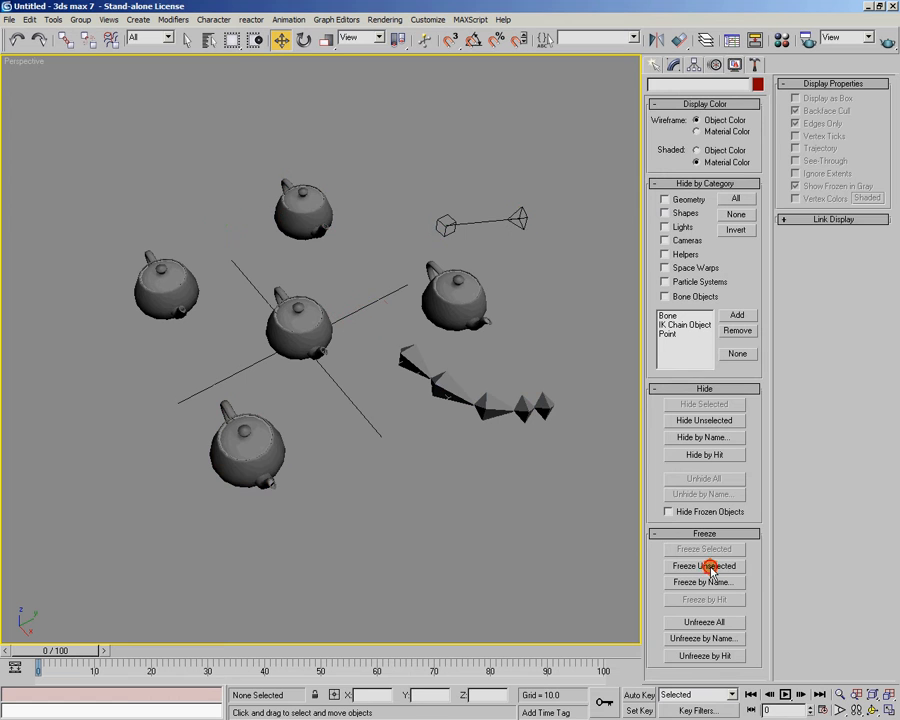
key(ctrl+z)
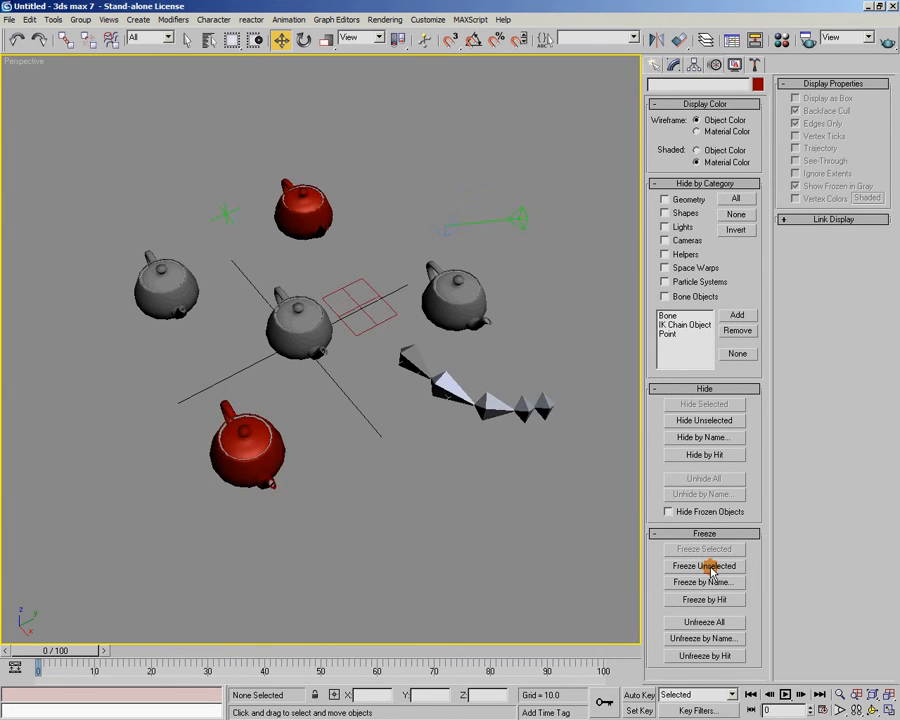
- Freeze Teapot03 and Teapot05 by name
click(707, 582)
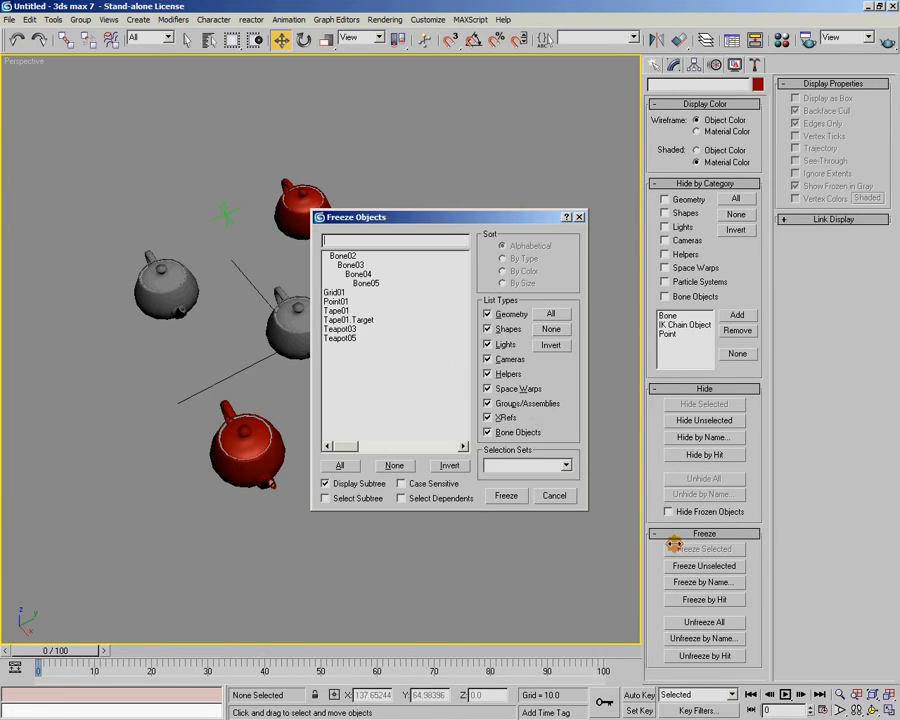
click(345, 330)
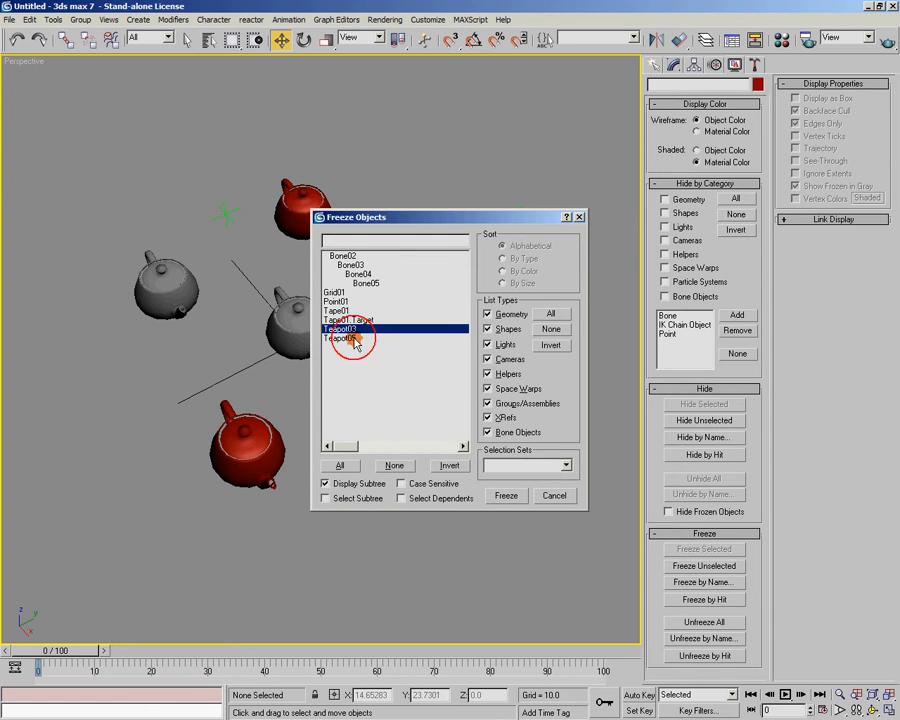
ctrl+click(350, 339)
click(516, 498)
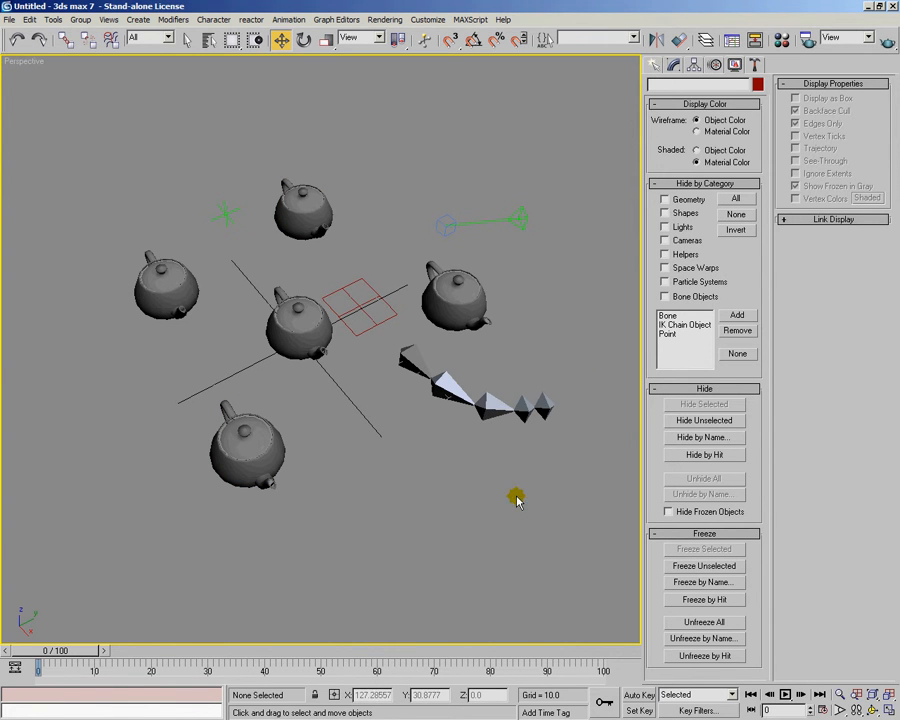
- Unfreeze all objects, and freeze every teapot except Teapot04 by hit
click(705, 622)
click(705, 600)
click(455, 300)
click(305, 325)
click(245, 440)
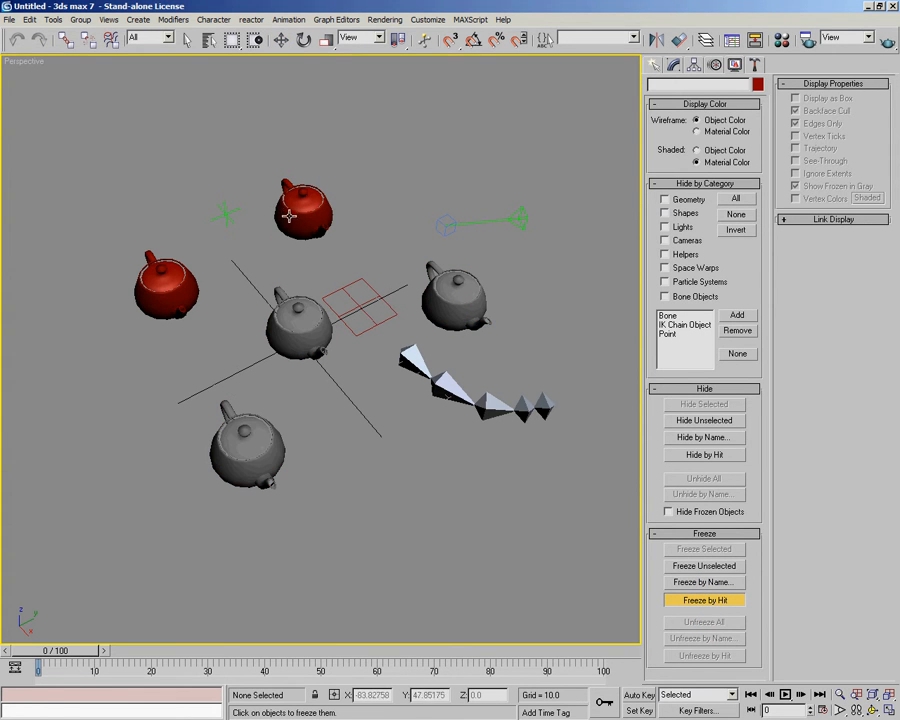
click(285, 233)
click(695, 598)
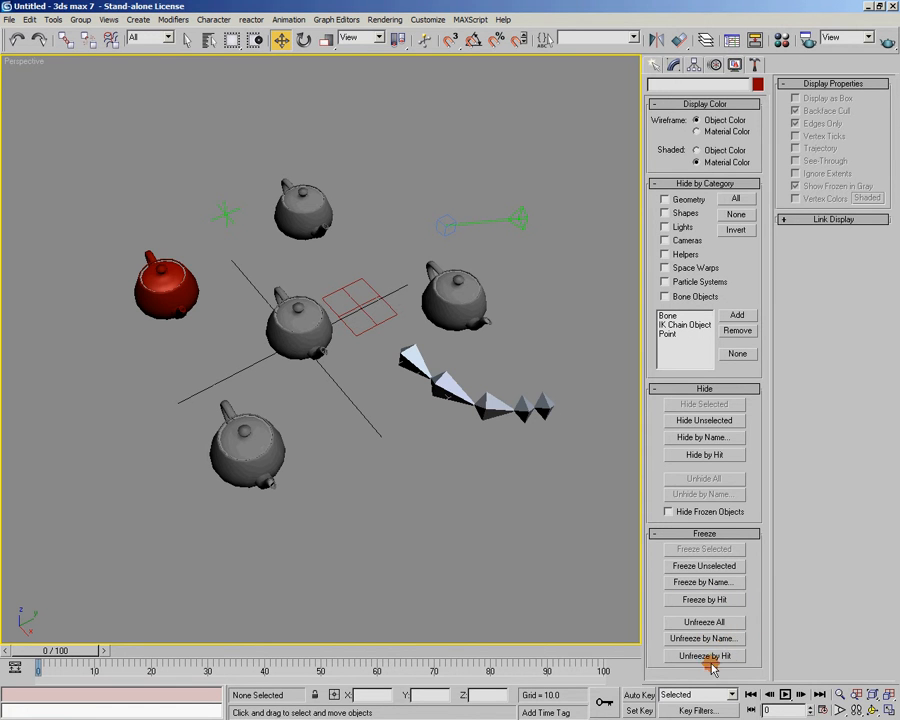
- Unfreeze the four frozen teapots one by one by hit
click(718, 656)
click(464, 303)
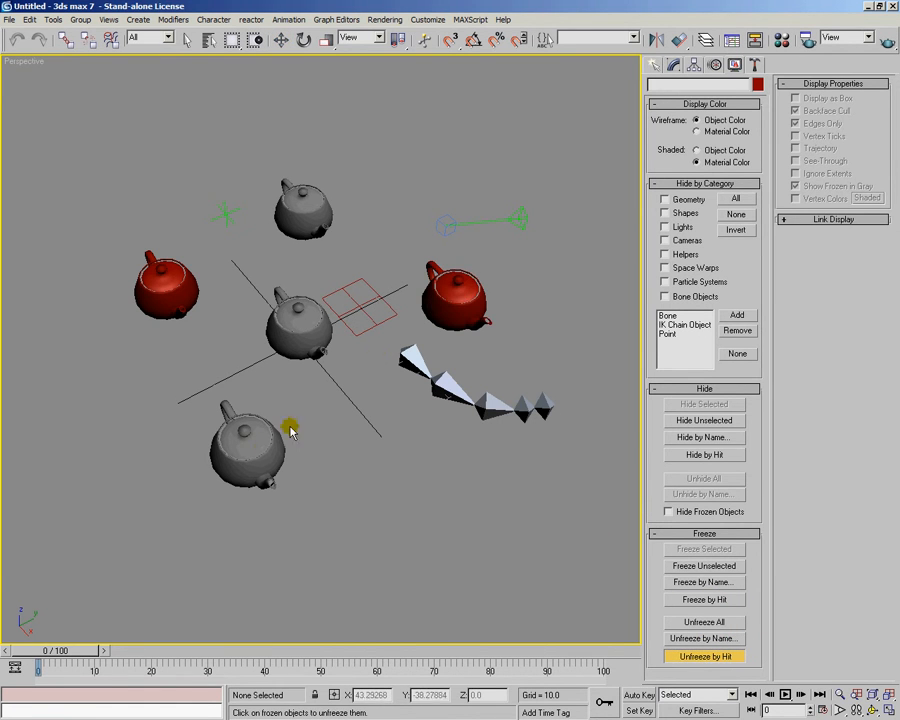
click(252, 440)
click(297, 300)
click(303, 205)
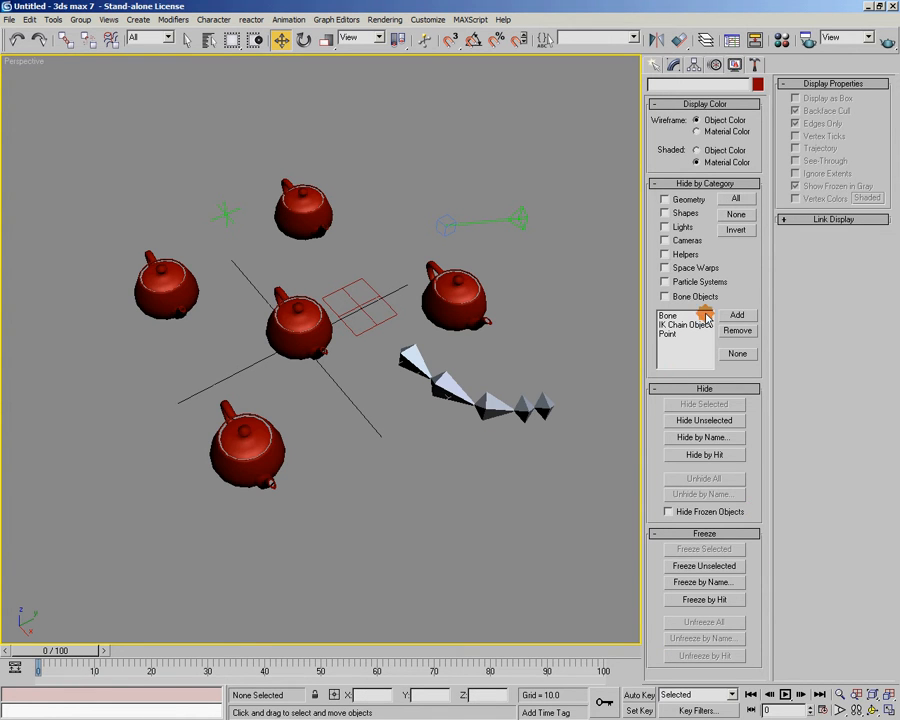
- Select and hide Teapot02, and unhide all objects
click(478, 300)
click(705, 403)
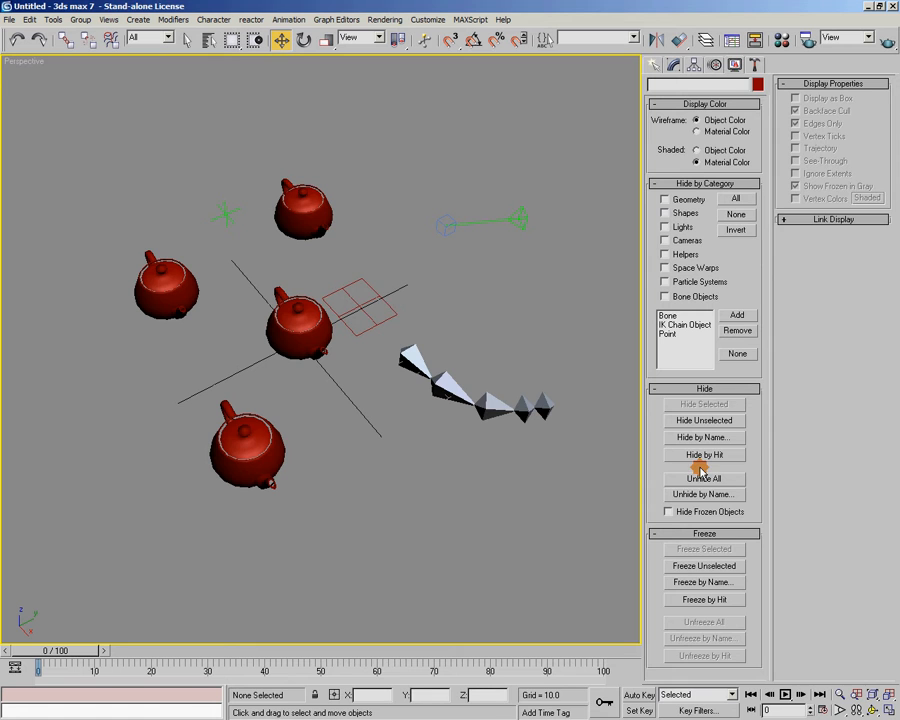
click(701, 476)
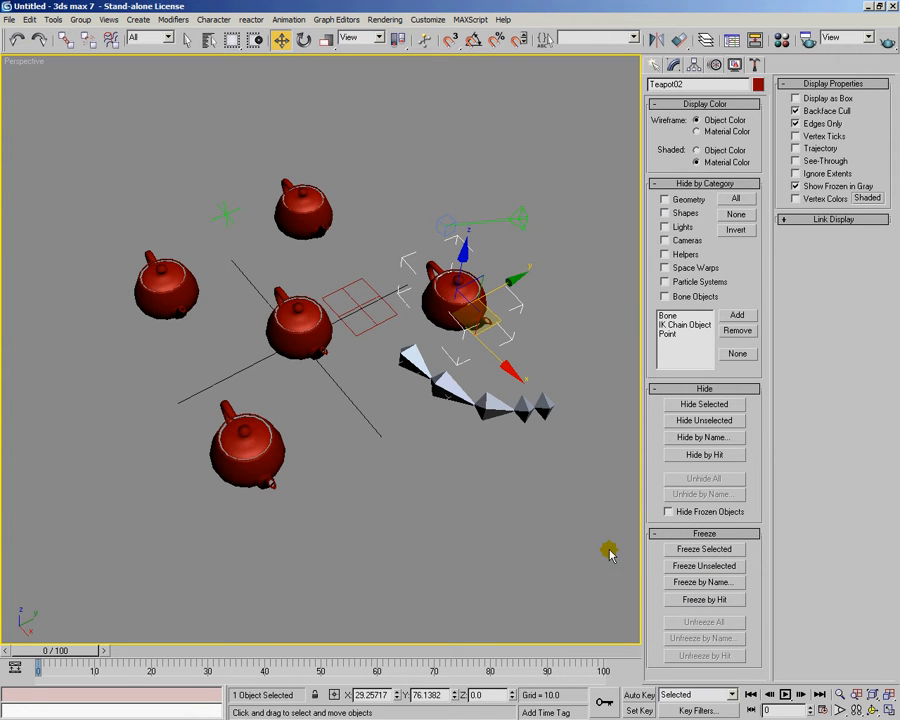
- Examine the teapots, helpers and bone chain in the perspective view from several angles
click(502, 478)
alt+middle_drag(502, 478, 374, 312)
click(466, 261)
click(329, 307)
click(172, 338)
click(446, 398)
alt+middle_drag(446, 398, 380, 412)
middle_drag(403, 419, 374, 416)
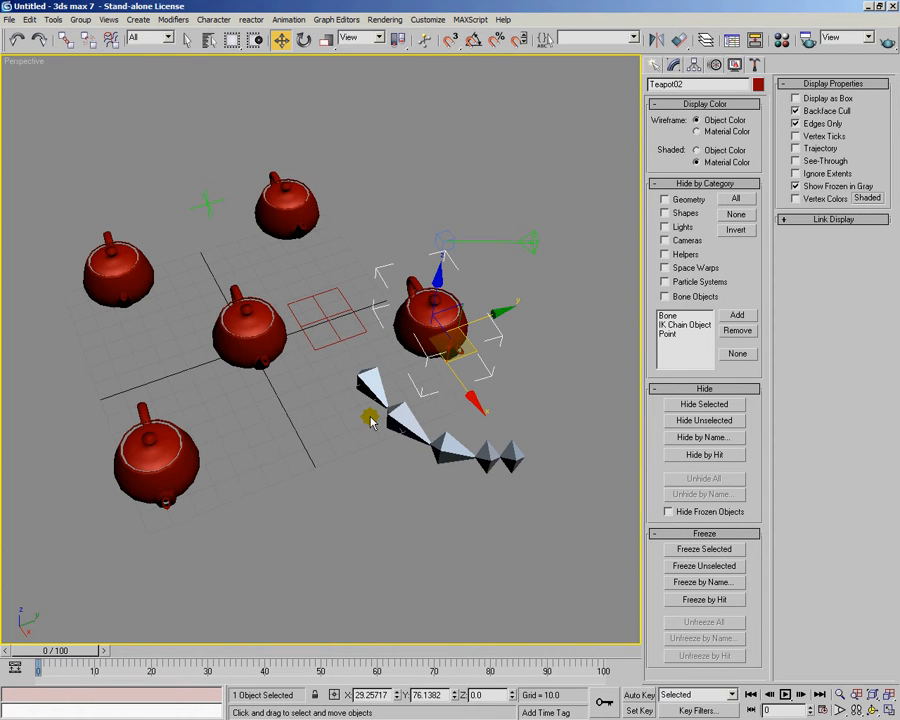
alt+middle_drag(372, 415, 438, 490)
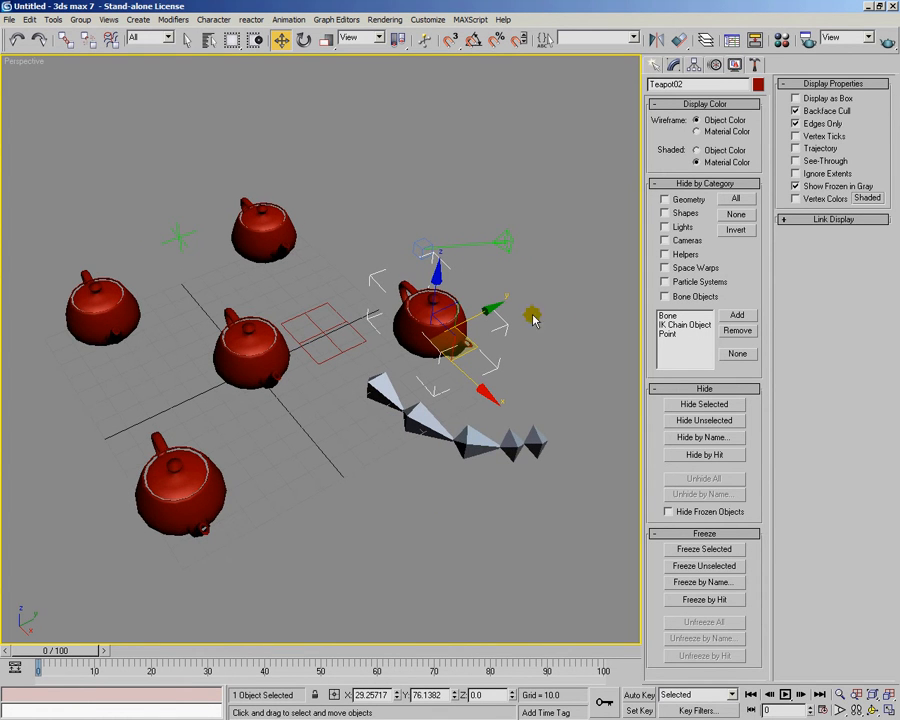
- Hide everything except the selected Teapot02 and undo that, and freeze all unselected objects
click(712, 420)
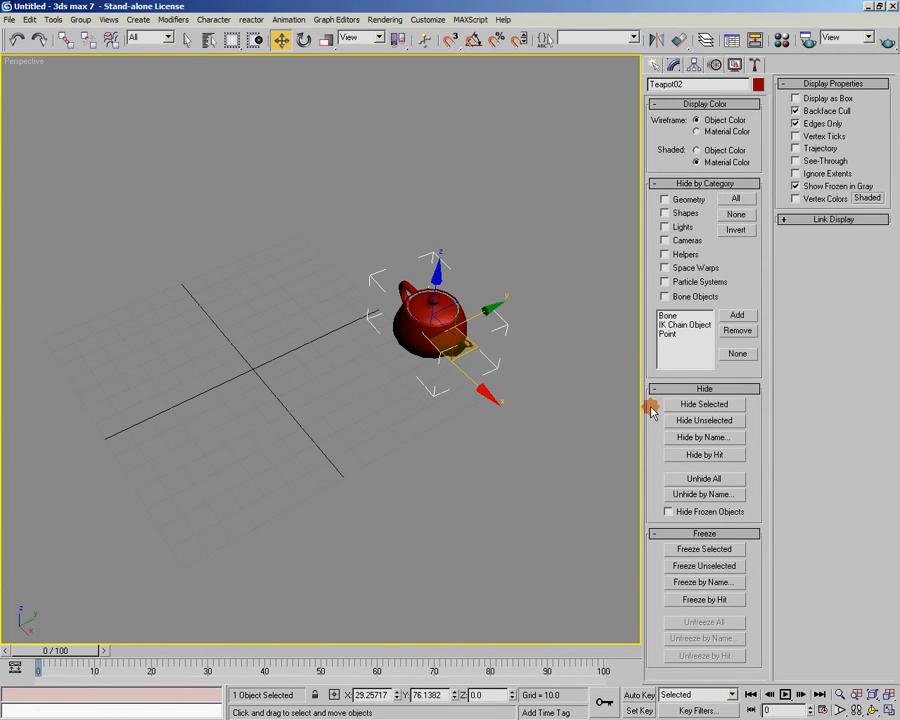
key(ctrl+z)
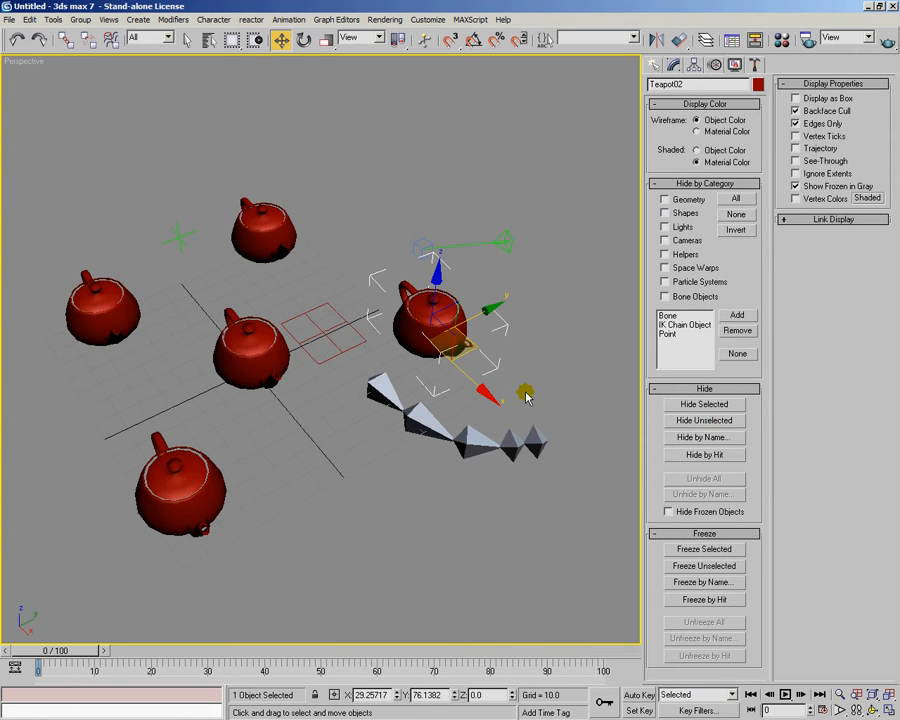
alt+middle_drag(522, 390, 504, 394)
click(676, 566)
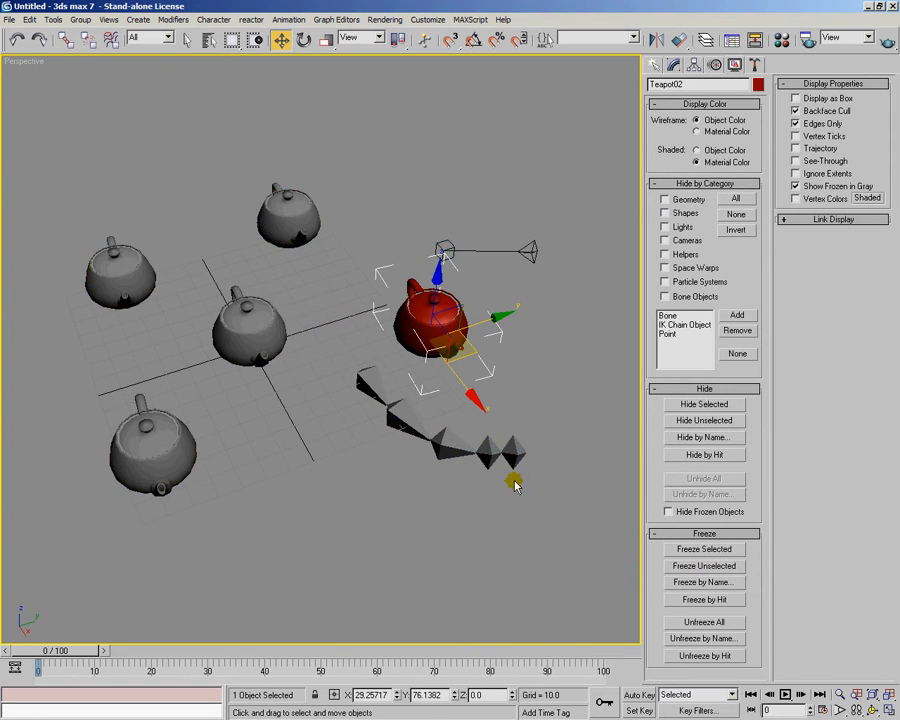
- Clear the selection, try to region-select the frozen objects, and unfreeze all objects
alt+middle_drag(518, 482, 546, 488)
click(610, 353)
alt+middle_drag(609, 352, 570, 300)
drag(587, 114, 2, 625)
alt+middle_drag(478, 422, 500, 405)
click(466, 424)
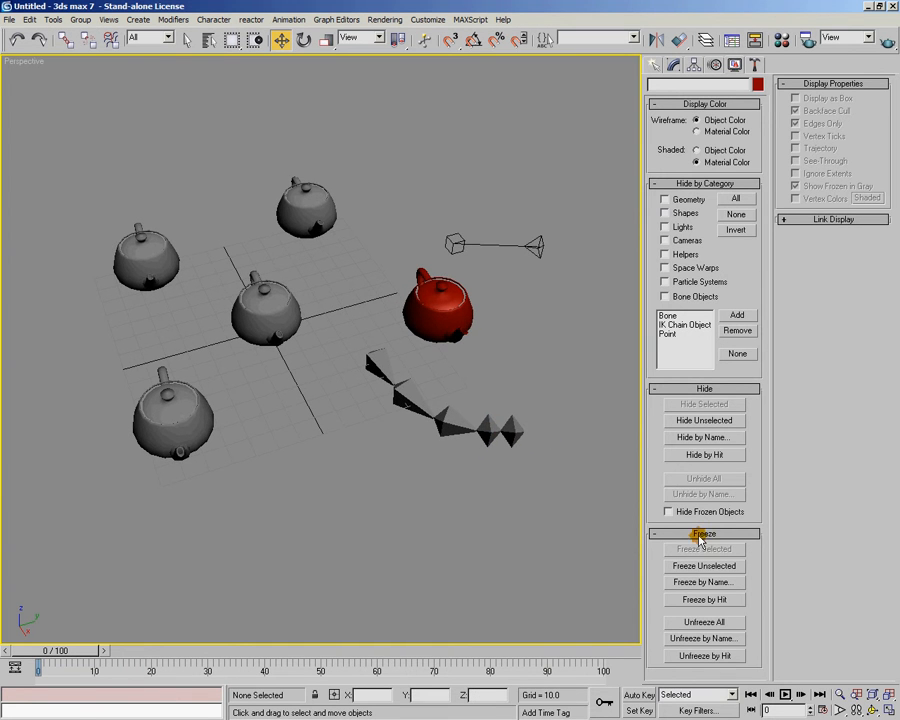
click(690, 622)
- Select Teapot02, hide all unselected objects and undo the hiding
click(438, 305)
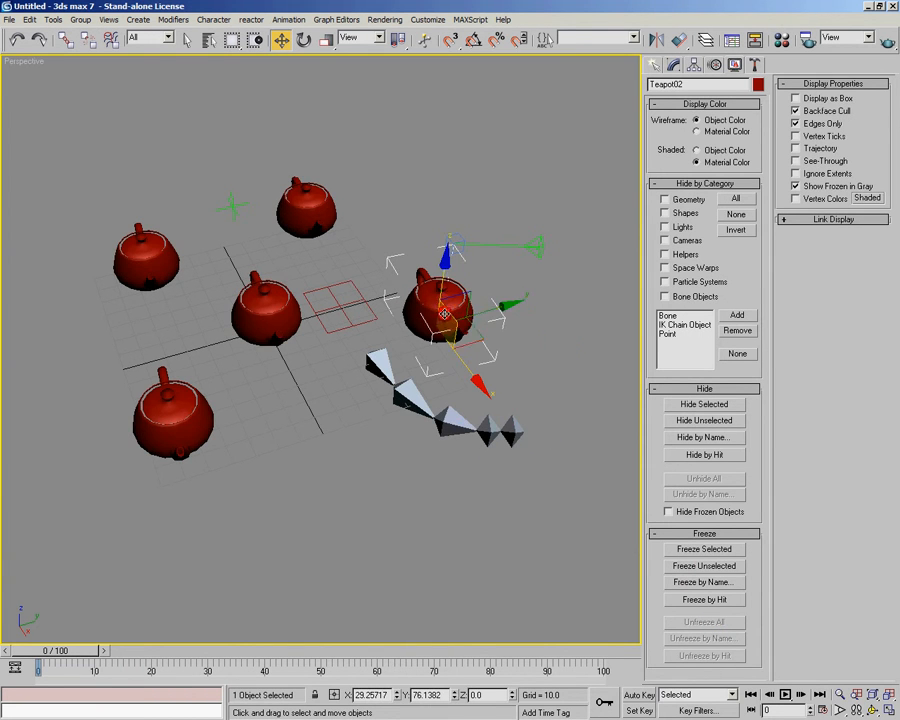
click(704, 420)
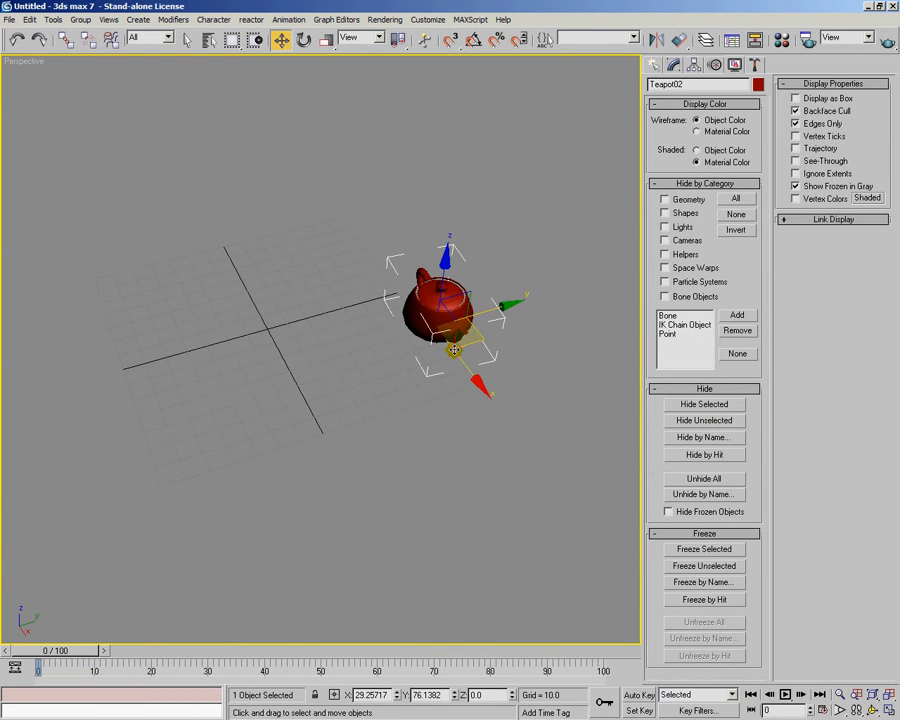
key(ctrl+z)
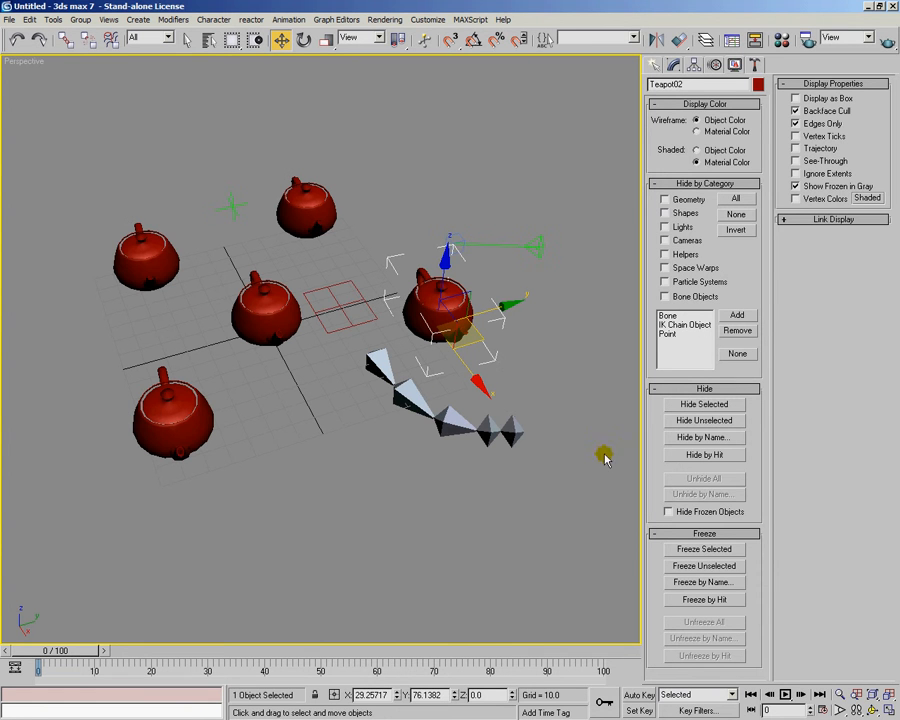
- Freeze all objects except Teapot02, unfreeze everything again and clear the selection
click(707, 566)
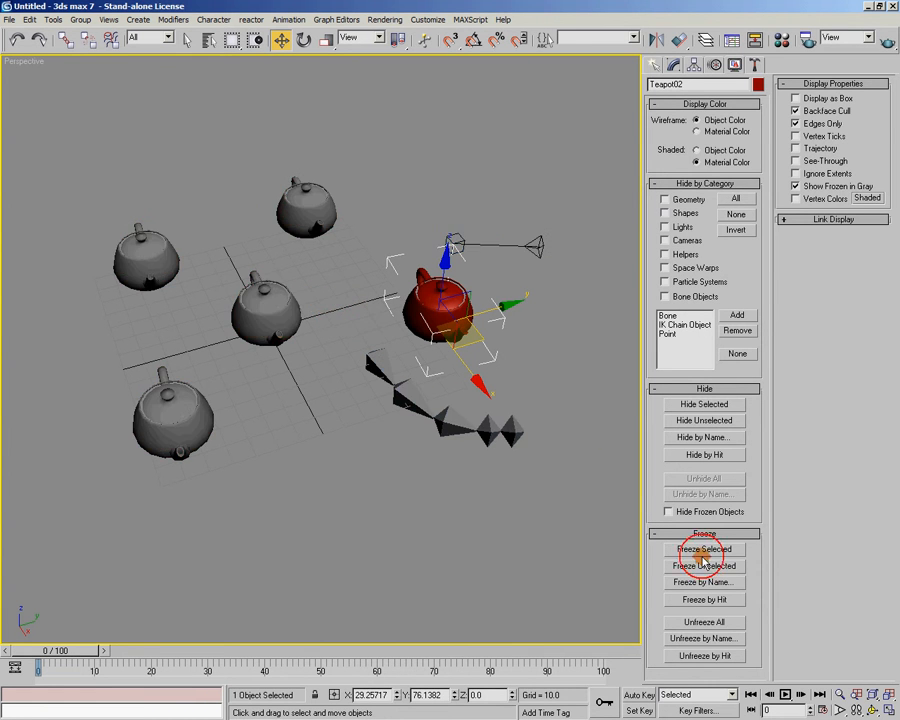
alt+middle_drag(568, 414, 448, 476)
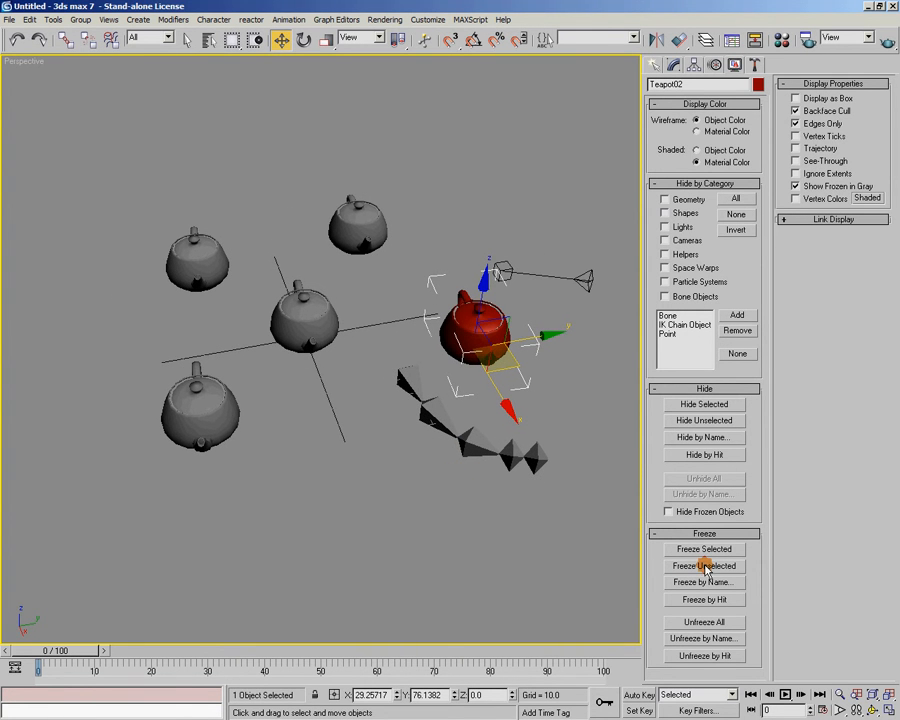
click(724, 621)
click(402, 464)
alt+middle_drag(402, 464, 438, 392)
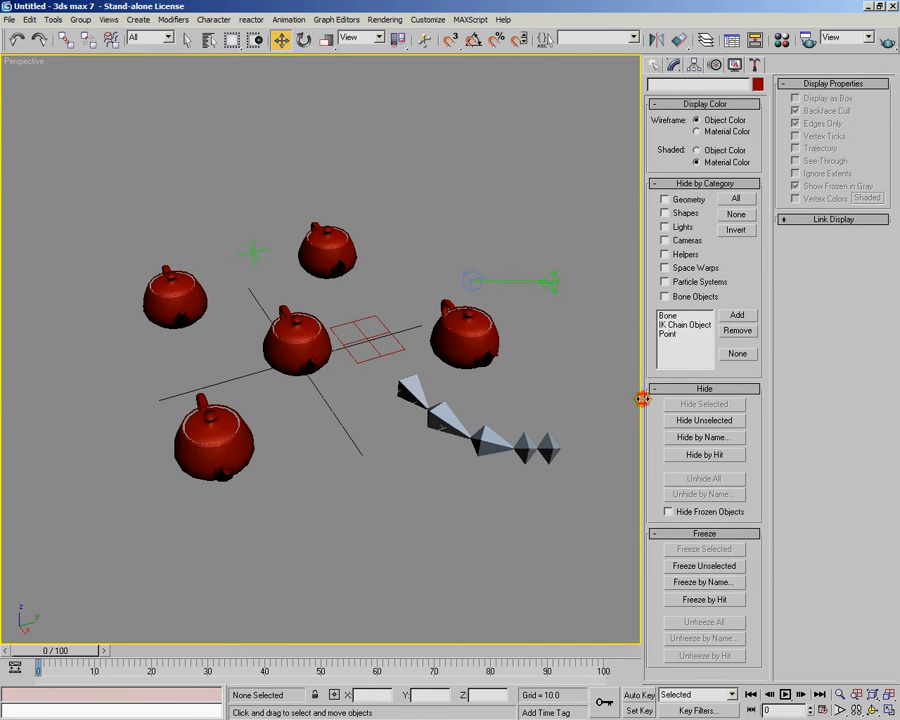
- Narrow the command panel to a single column to enlarge the perspective viewport
drag(751, 403, 770, 403)
scroll(585, 420, up, 3)
alt+middle_drag(585, 420, 422, 396)
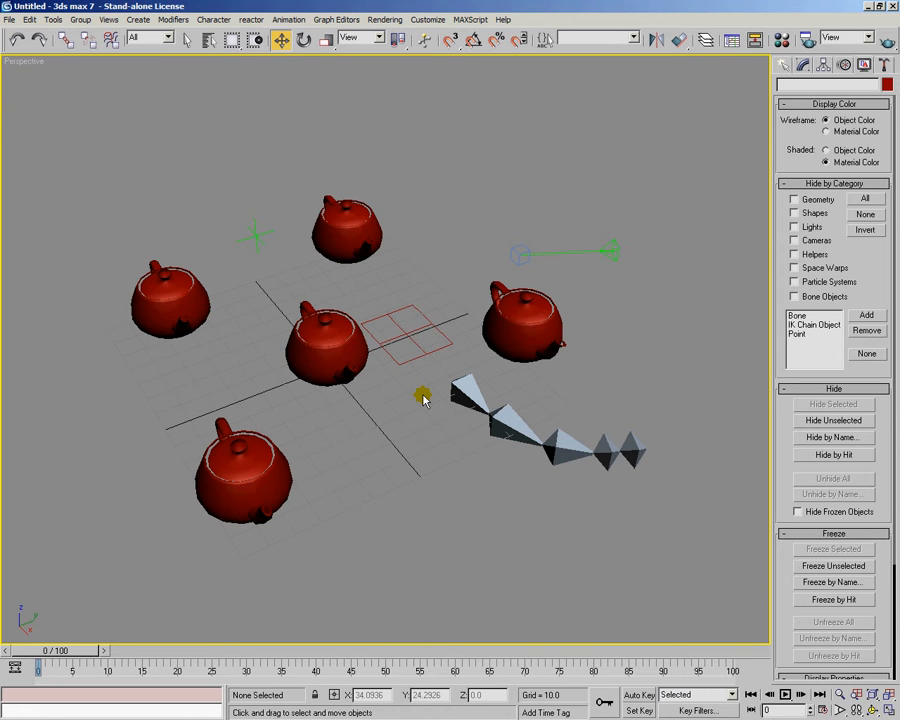
- Examine the display and transform commands in the viewport's quad menu with nothing selected
click(53, 19)
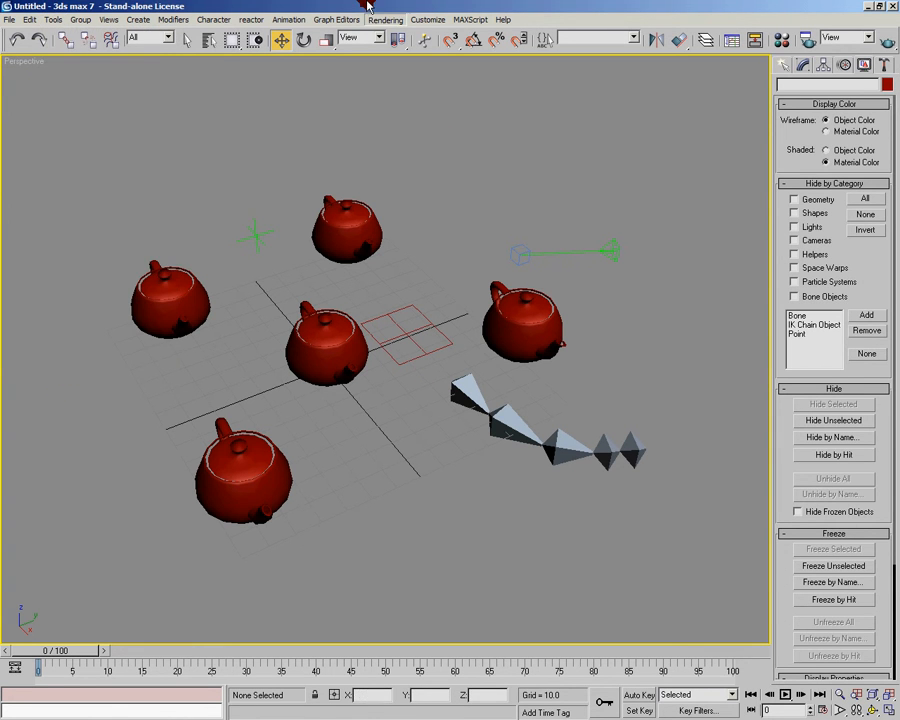
right_click(588, 162)
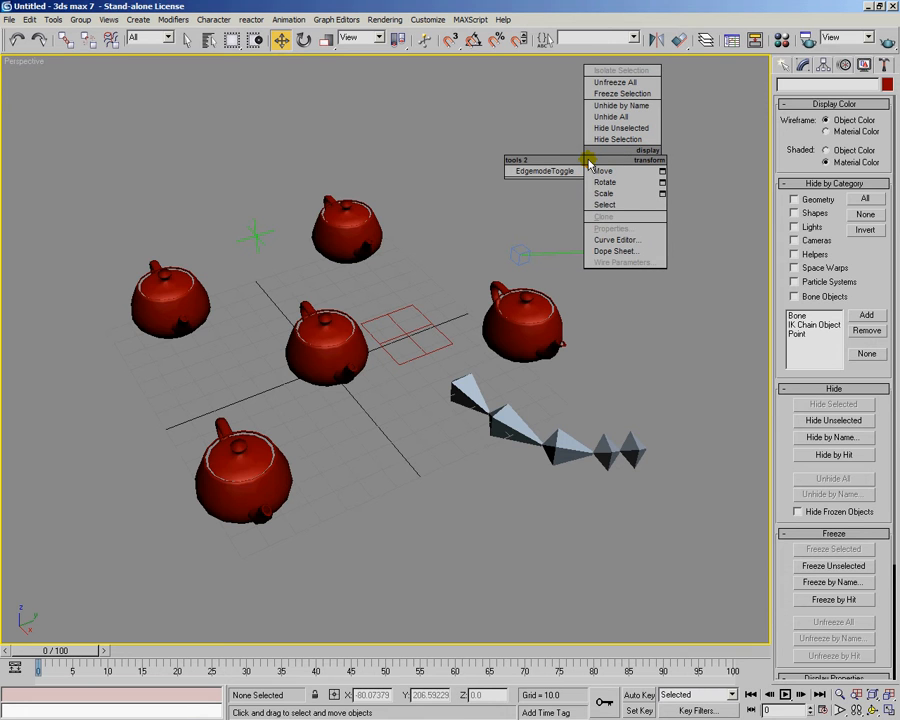
click(538, 213)
right_click(525, 204)
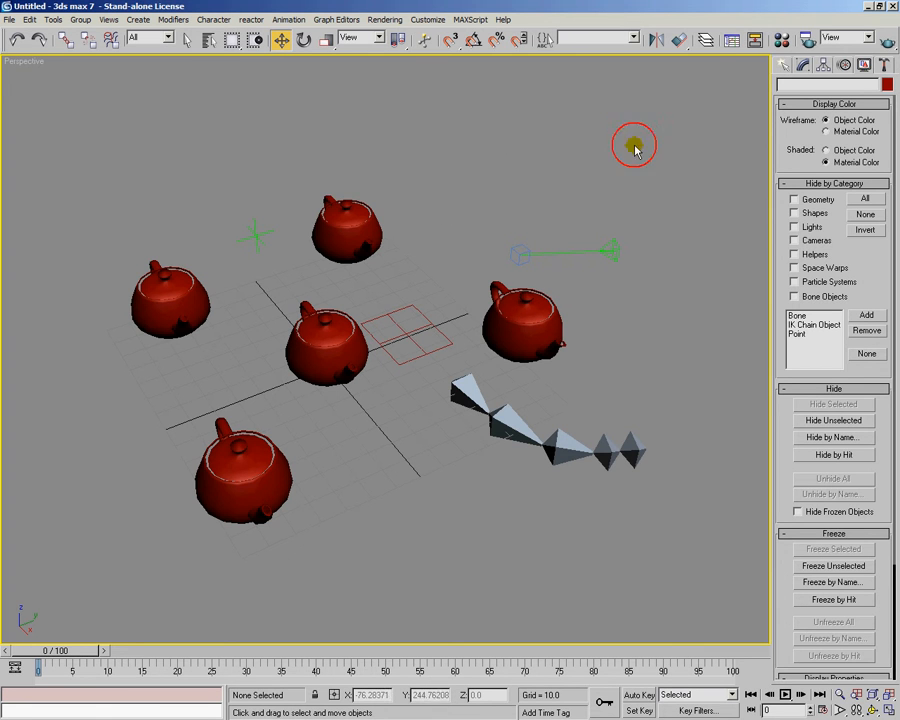
right_click(647, 141)
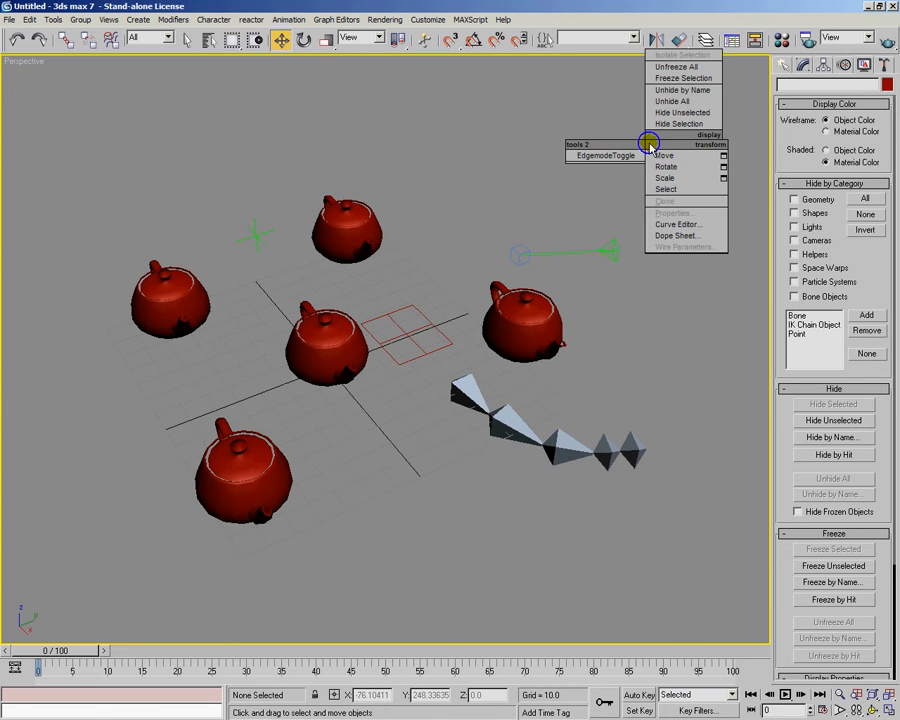
click(528, 314)
- Select Teapot02 and examine the display and transform commands its quad menu offers
click(531, 314)
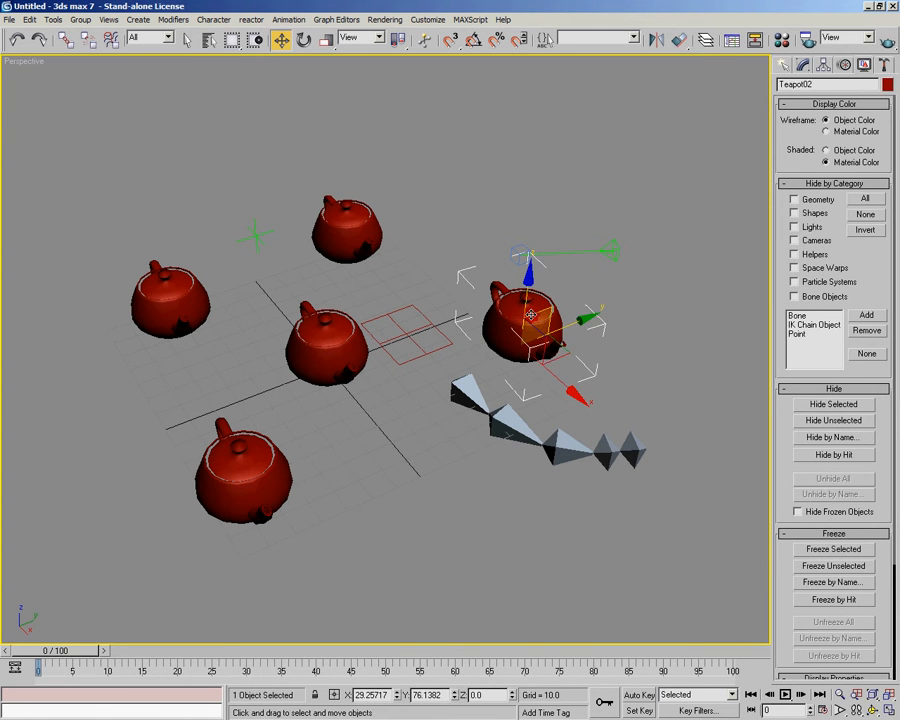
right_click(531, 316)
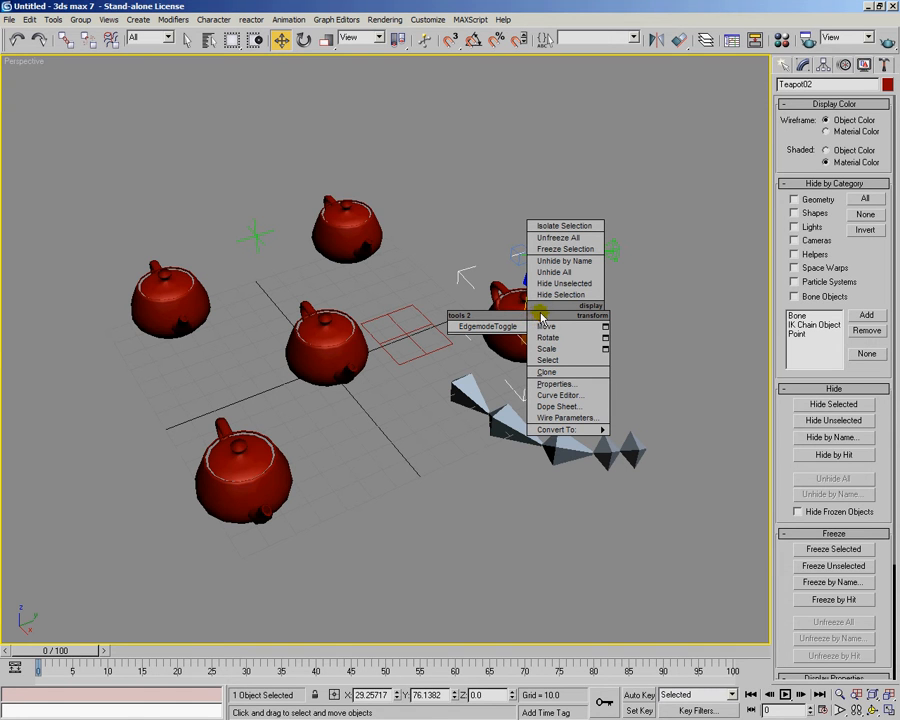
click(500, 216)
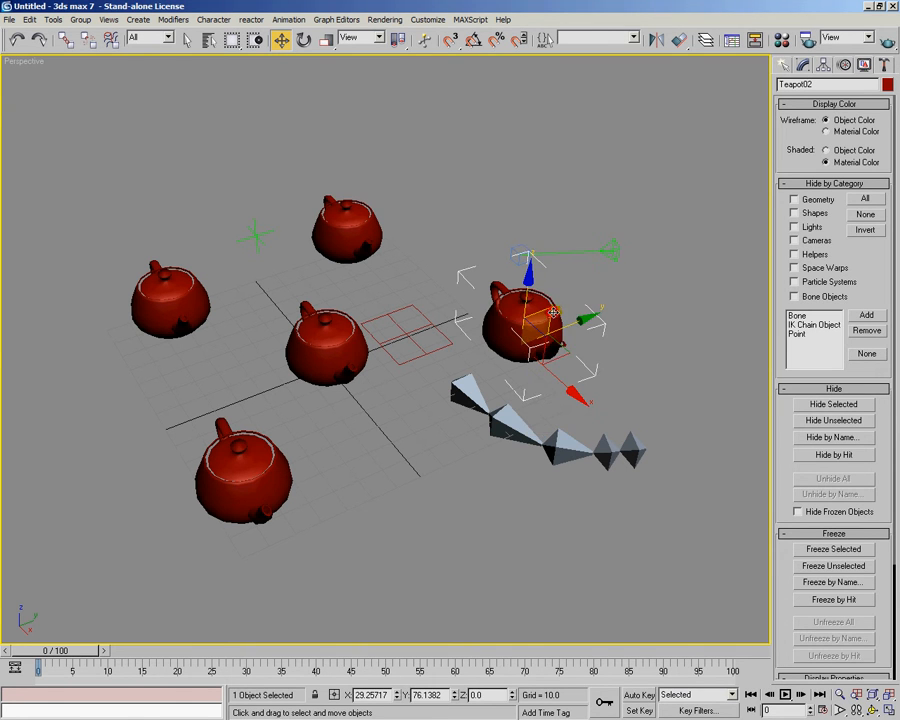
- Show the modify parameters of Bone01, Teapot02, the centre teapot and Teapot05 by selecting them in turn
click(803, 65)
click(640, 190)
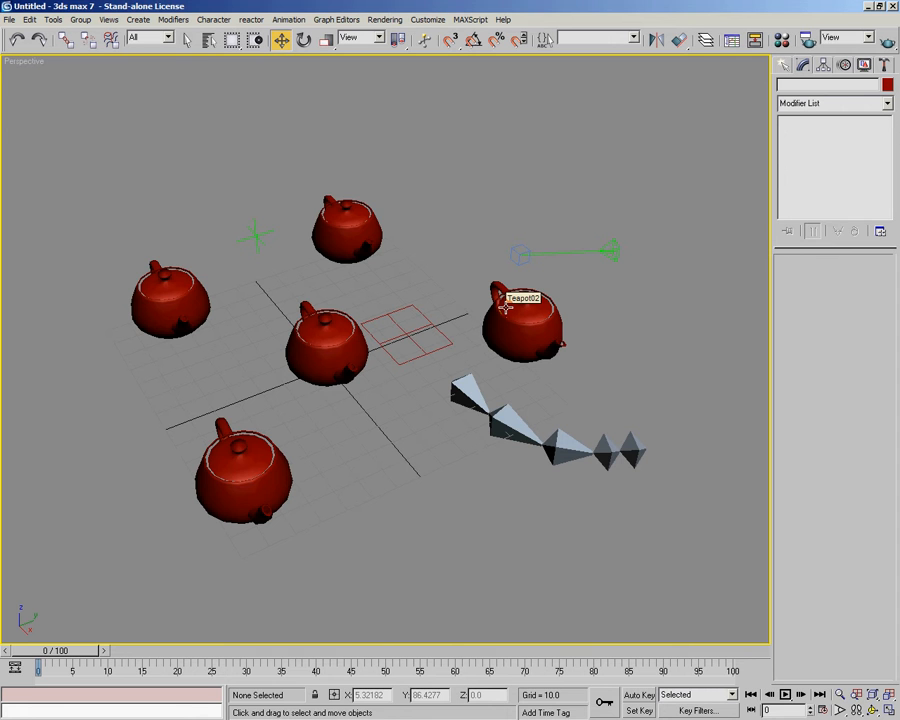
click(473, 378)
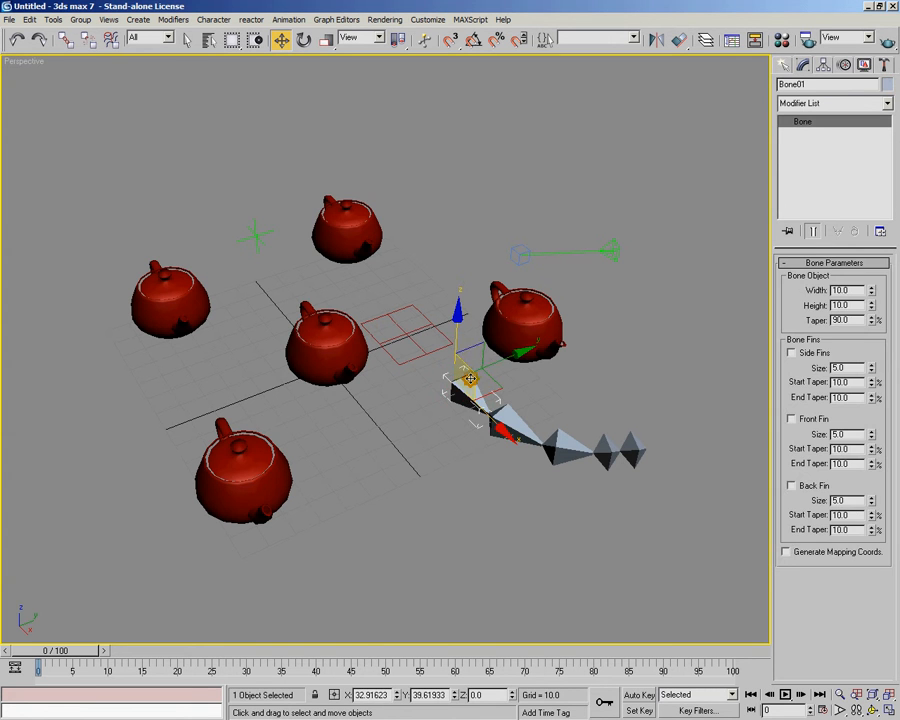
click(519, 331)
click(340, 345)
click(262, 455)
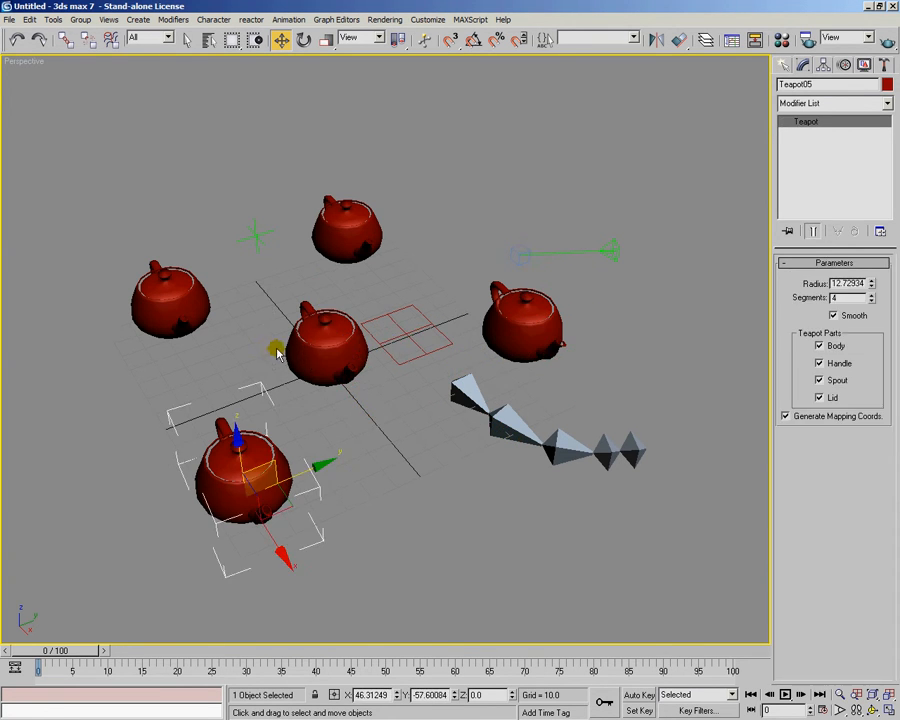
alt+middle_drag(292, 358, 362, 434)
alt+middle_drag(360, 279, 392, 293)
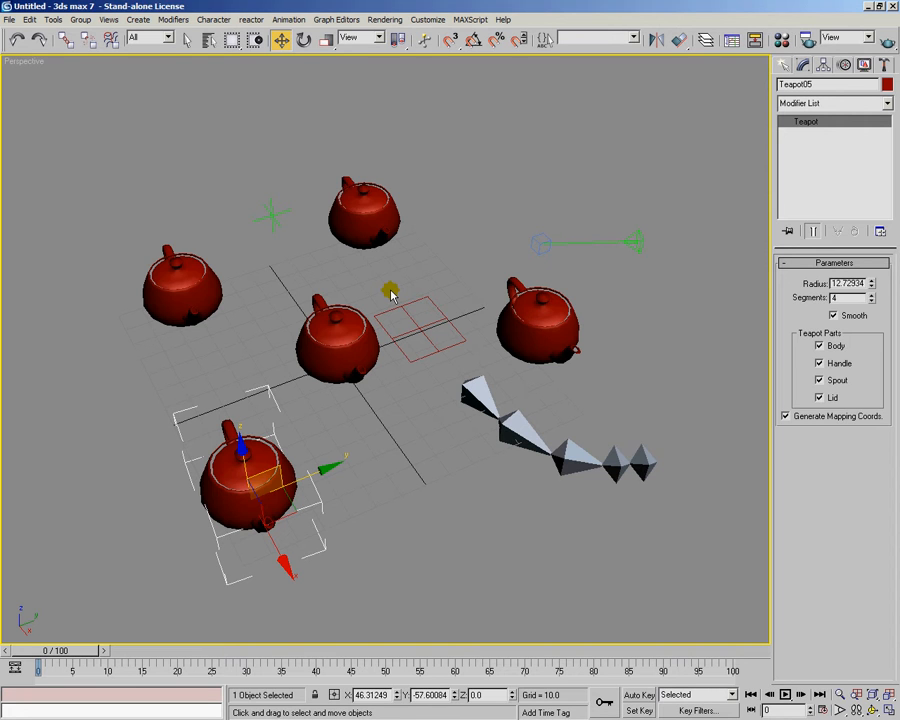
- Clear the selection and examine the default, animation and primitives quad menus over the empty viewport
click(494, 209)
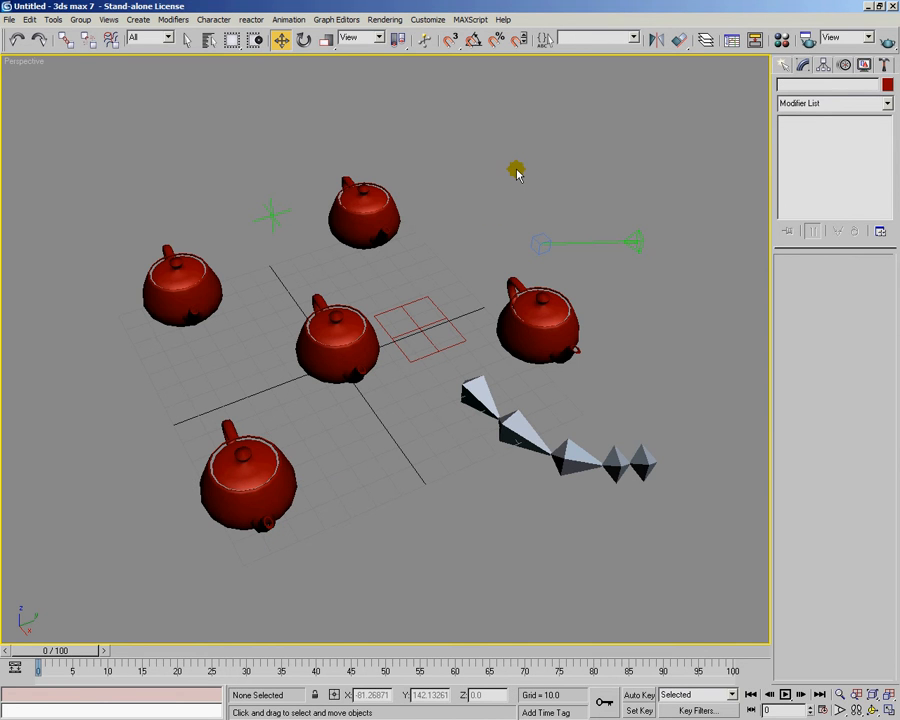
right_click(516, 173)
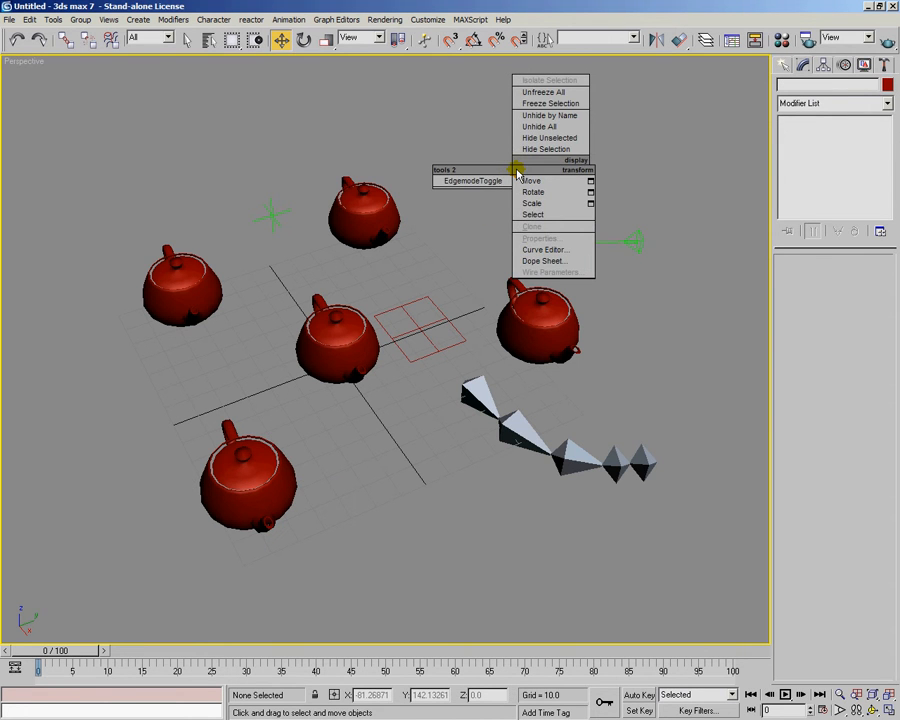
click(516, 173)
alt+right_click(516, 173)
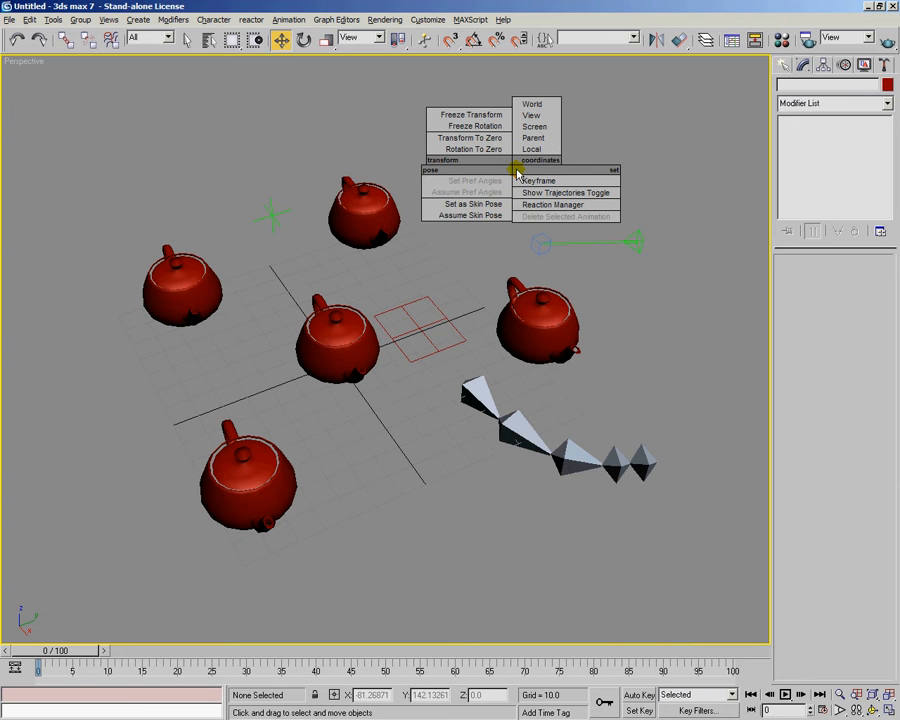
click(516, 173)
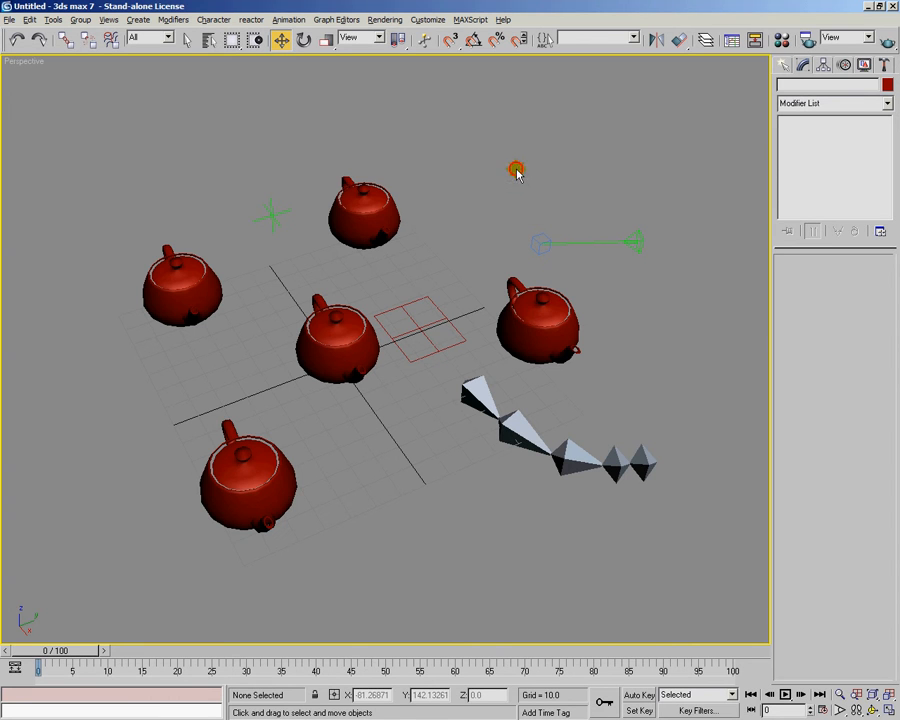
ctrl+right_click(516, 173)
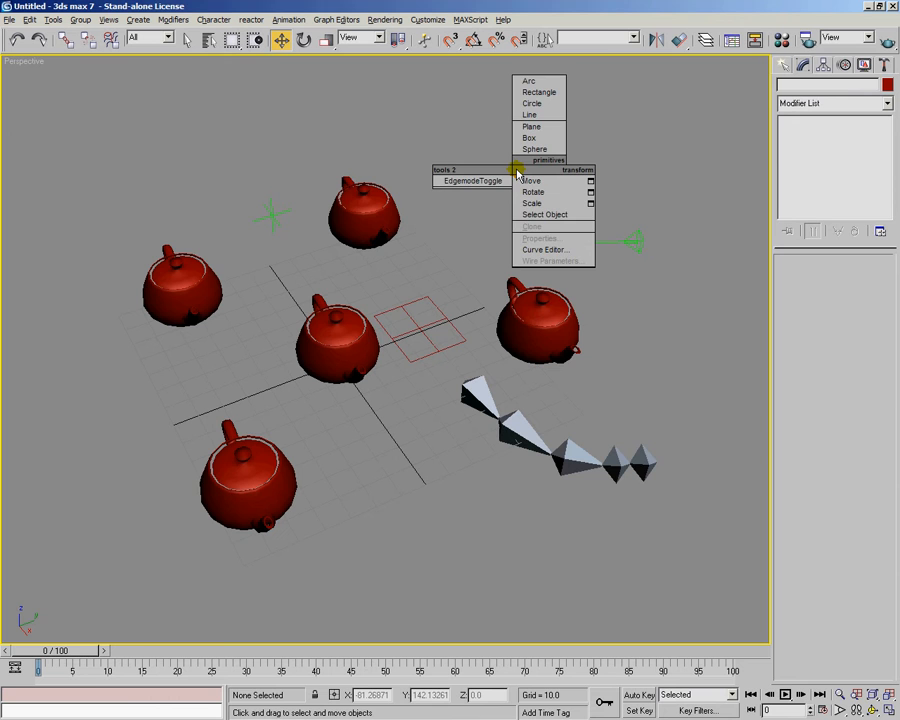
click(516, 173)
right_click(516, 173)
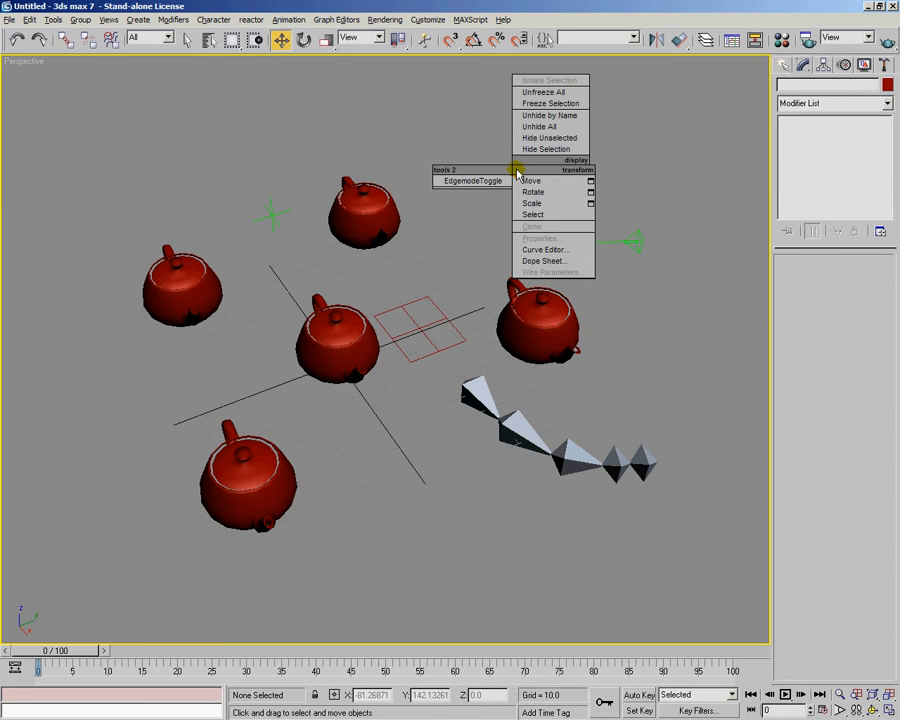
click(516, 173)
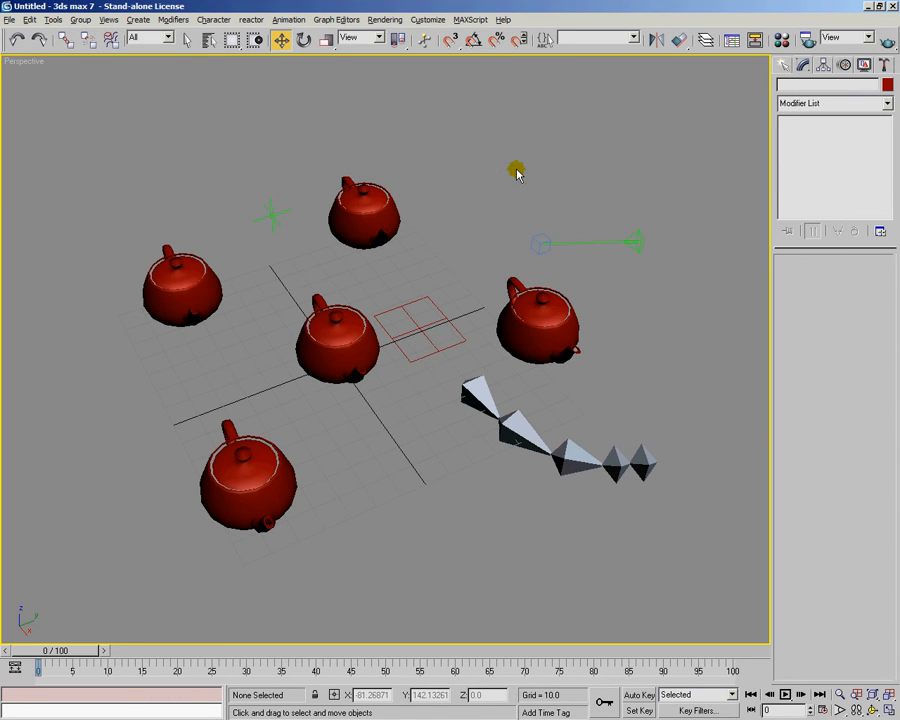
- Compare the snap, animation and primitives quad menus by calling them up alternately over the empty viewport
shift+right_click(516, 173)
click(516, 173)
alt+right_click(516, 173)
click(516, 173)
shift+right_click(516, 173)
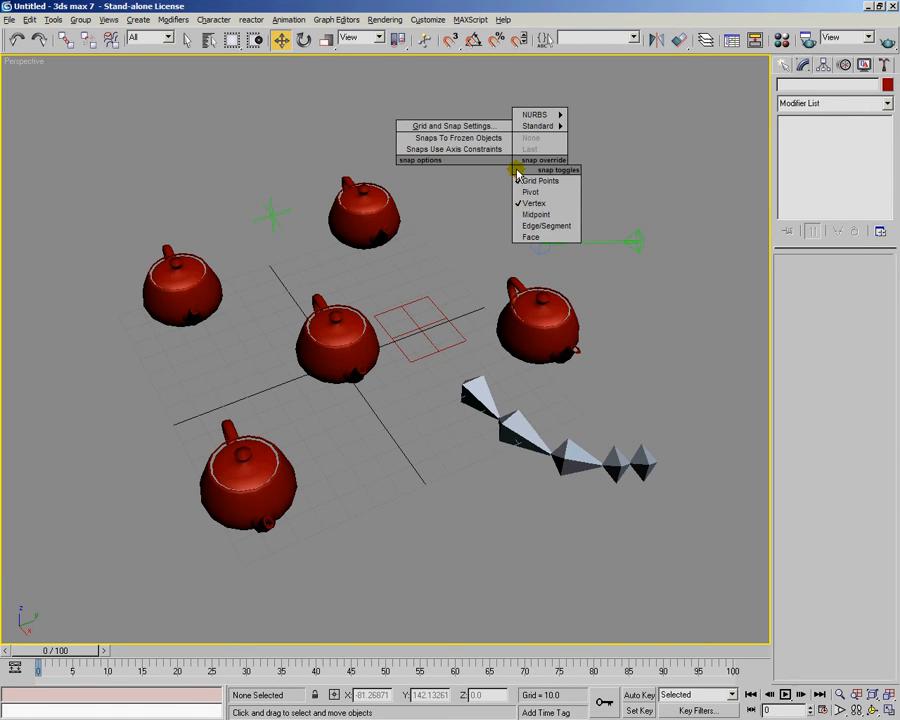
click(516, 173)
alt+right_click(516, 173)
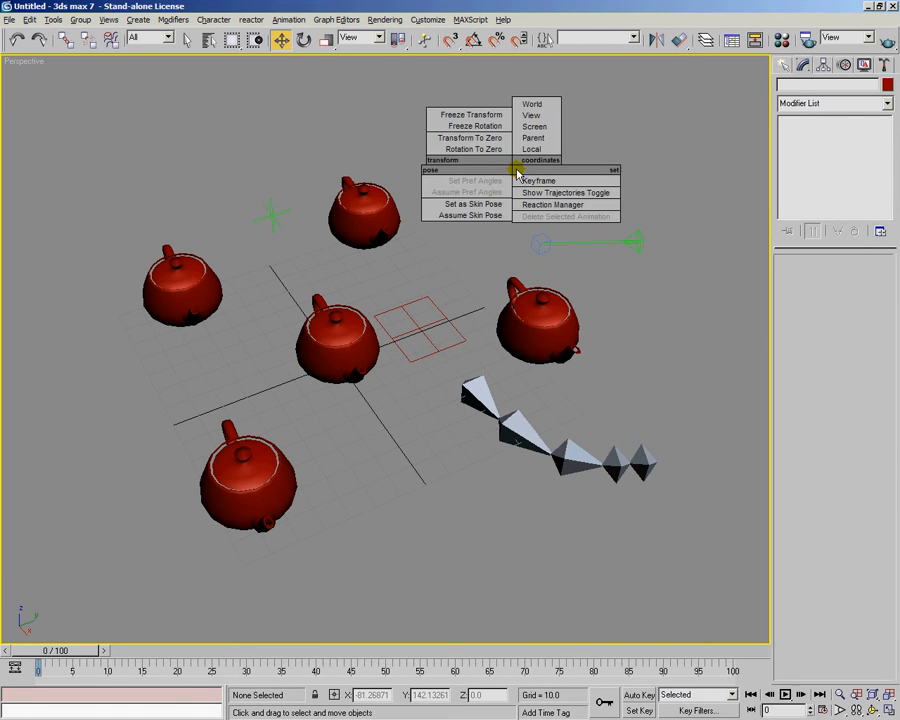
click(516, 173)
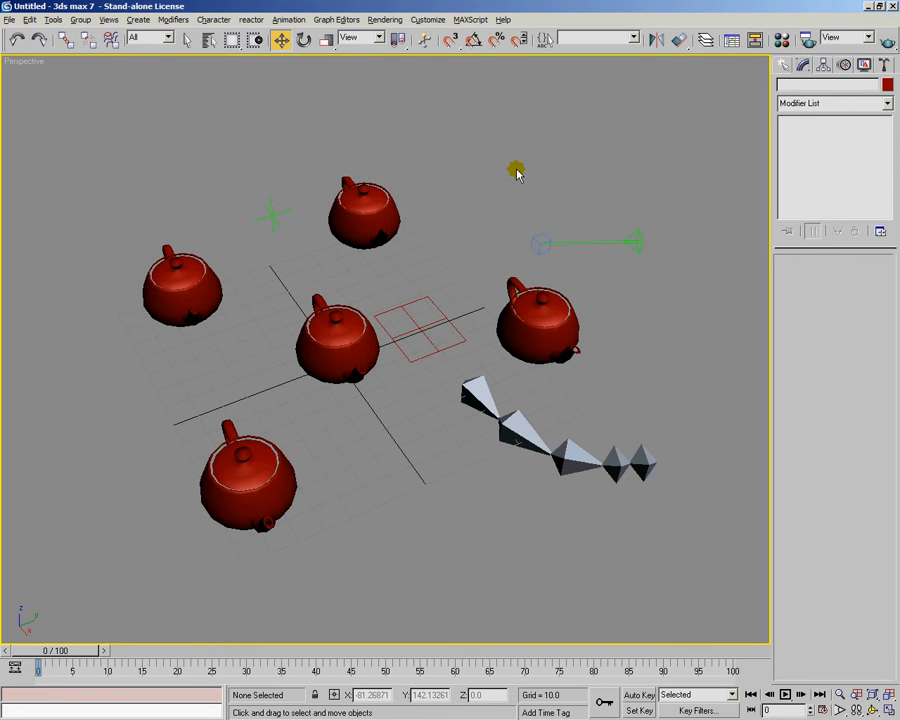
shift+right_click(516, 173)
click(516, 173)
alt+right_click(516, 173)
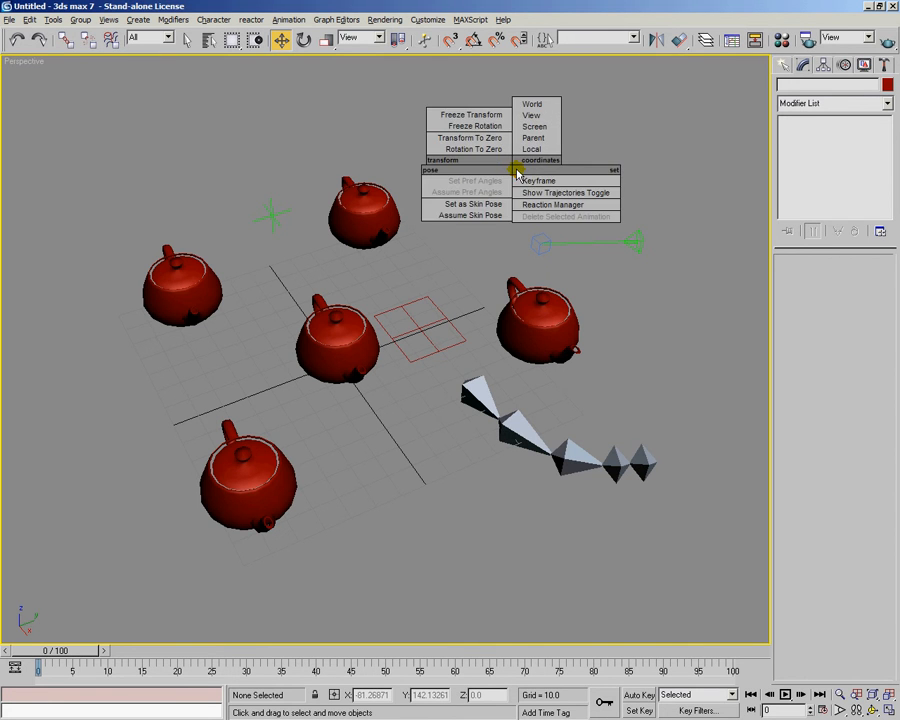
click(516, 173)
ctrl+right_click(516, 173)
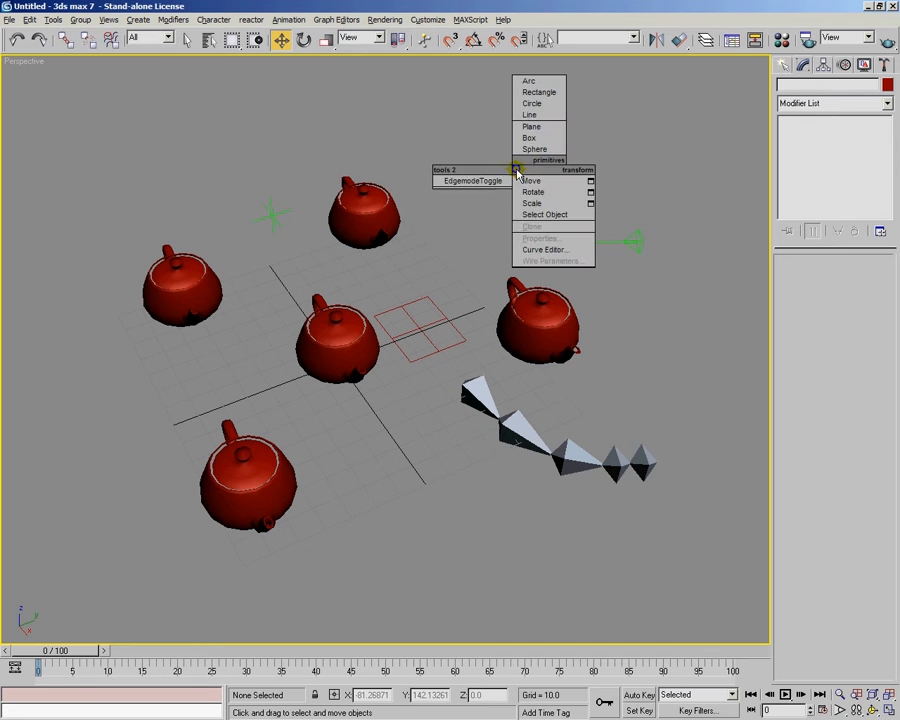
click(516, 173)
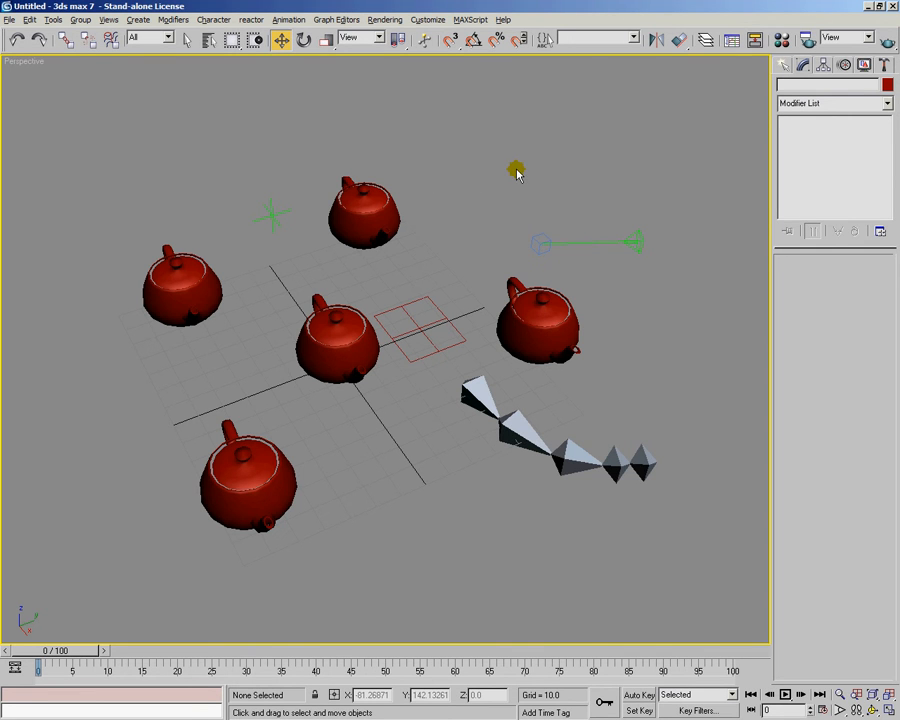
- Examine the animation, reactor and lighting/render quad menus over the empty viewport
alt+right_click(516, 173)
click(516, 173)
alt+shift+right_click(516, 173)
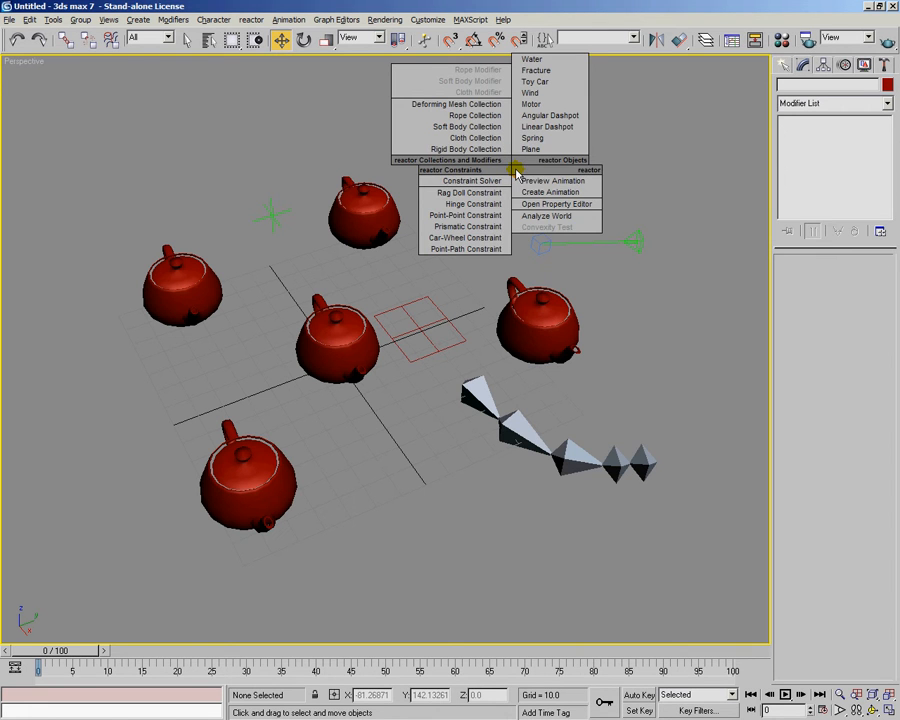
click(515, 175)
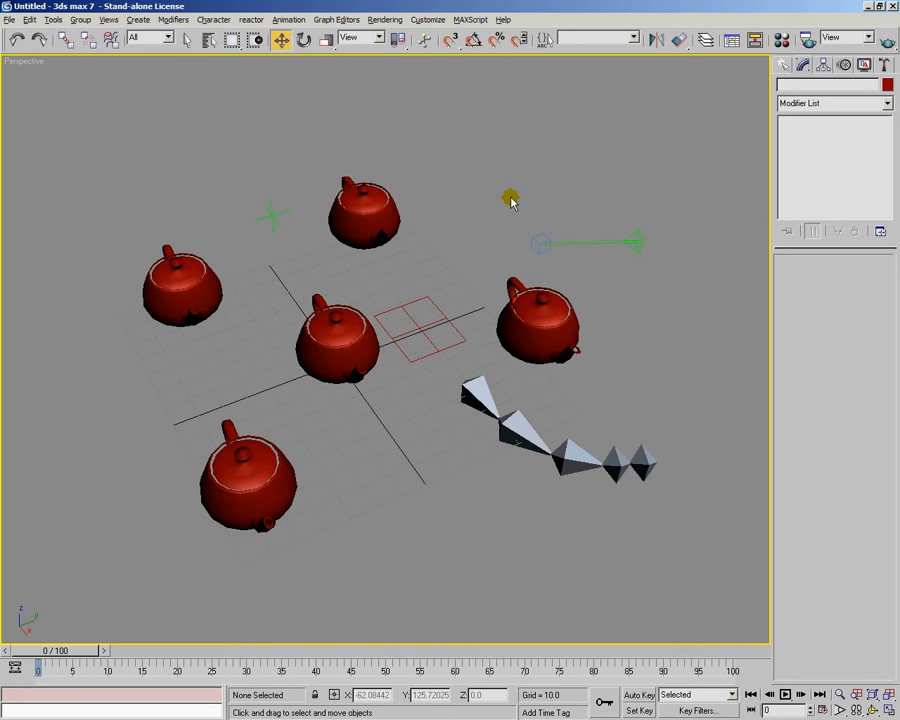
ctrl+alt+right_click(511, 202)
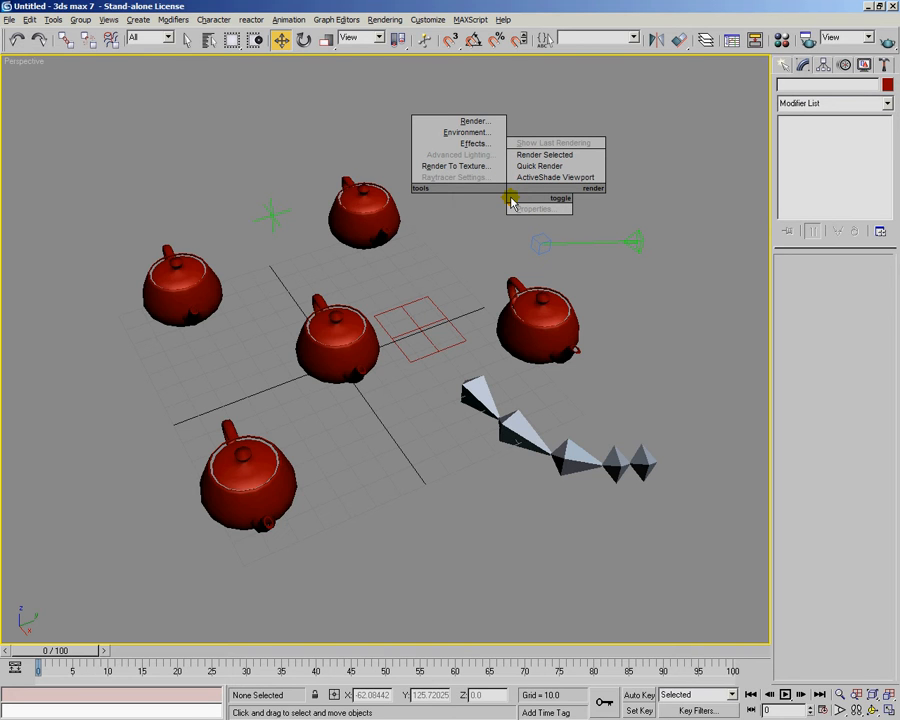
click(511, 202)
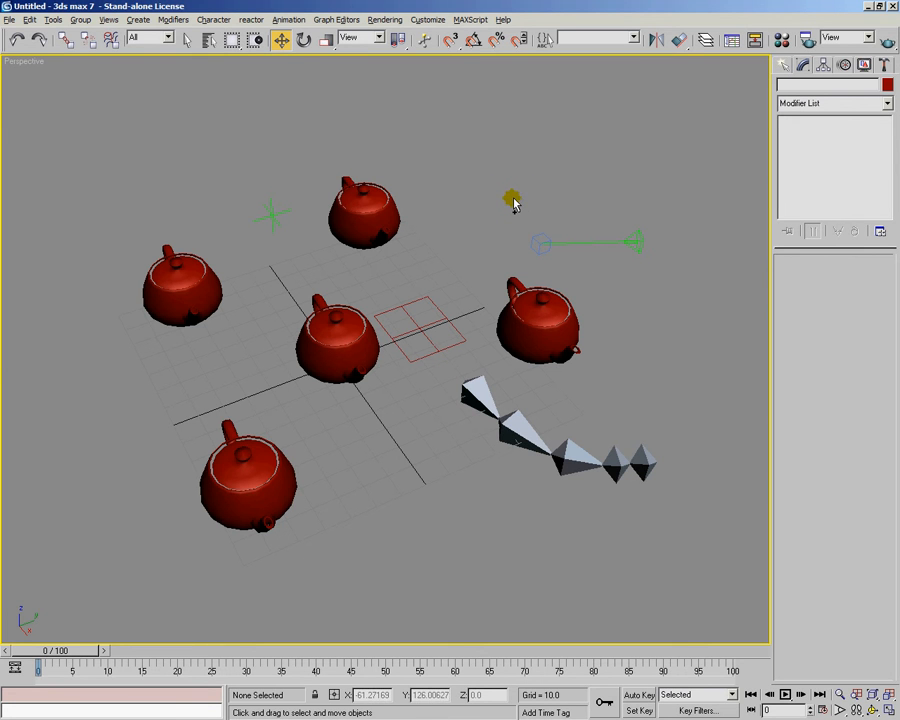
- Select the centre teapot and examine the editable mesh commands its default quad menu offers
click(541, 299)
click(517, 207)
alt+middle_drag(517, 207, 472, 211)
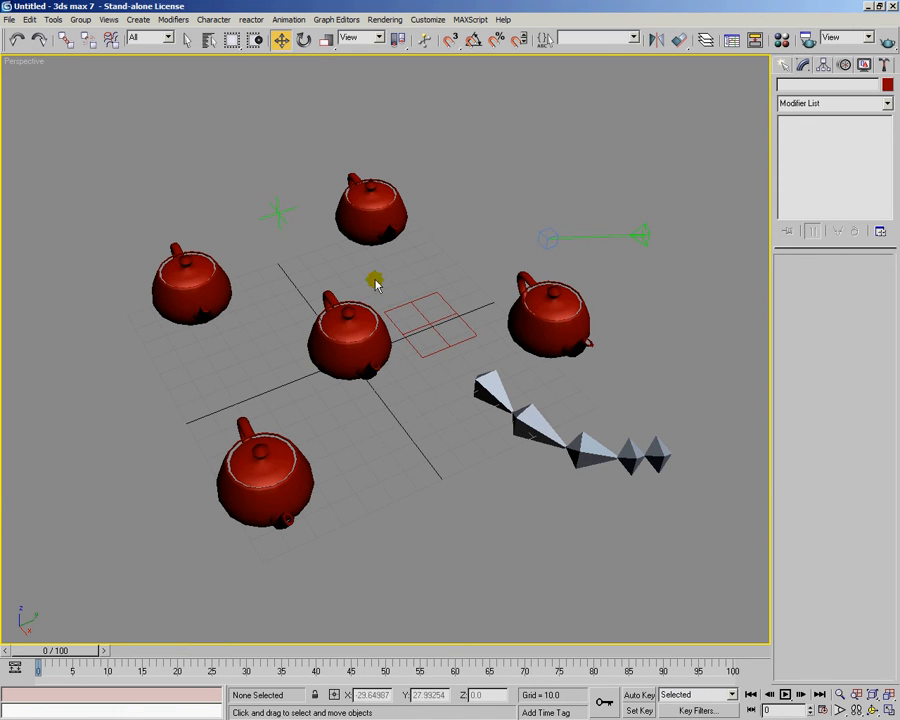
click(372, 331)
right_click(369, 328)
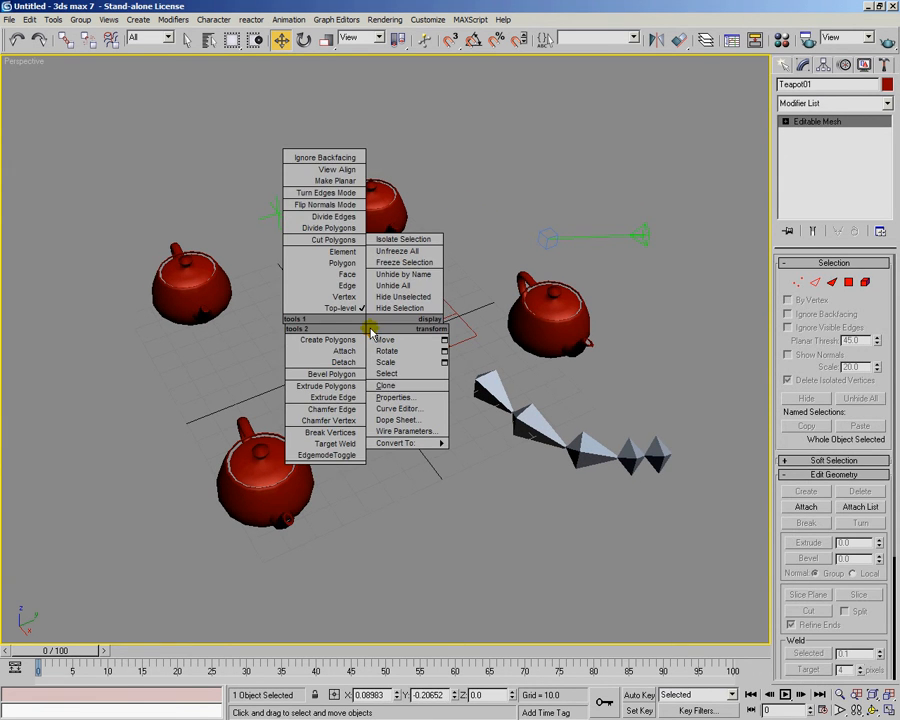
click(377, 312)
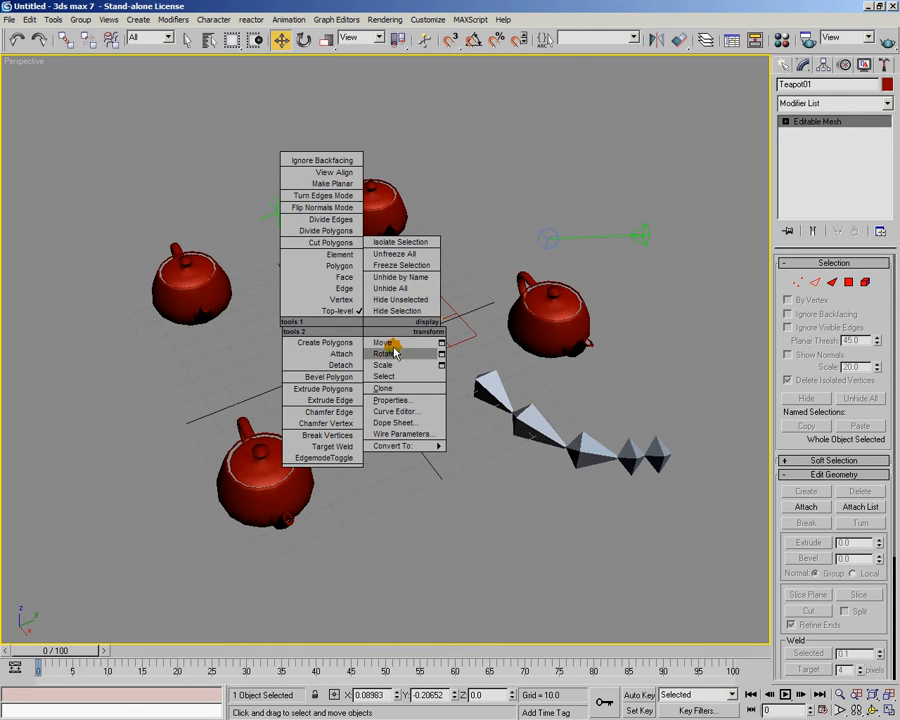
click(482, 152)
- Compare the default quad menus of the parametric Teapot04 and the editable mesh Teapot01 by selecting each alternately
click(190, 282)
right_click(190, 266)
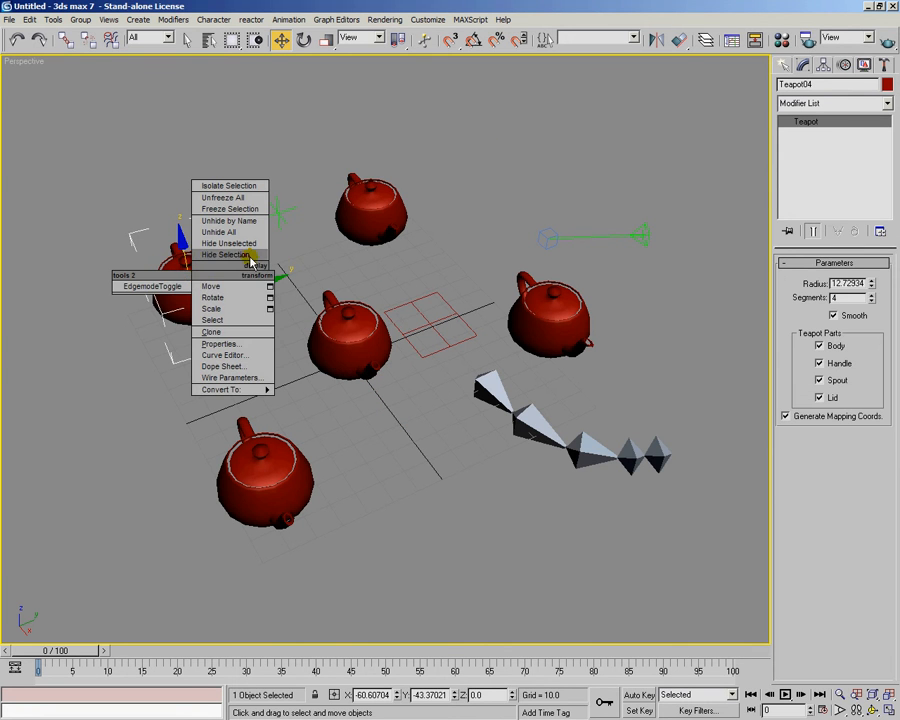
click(357, 333)
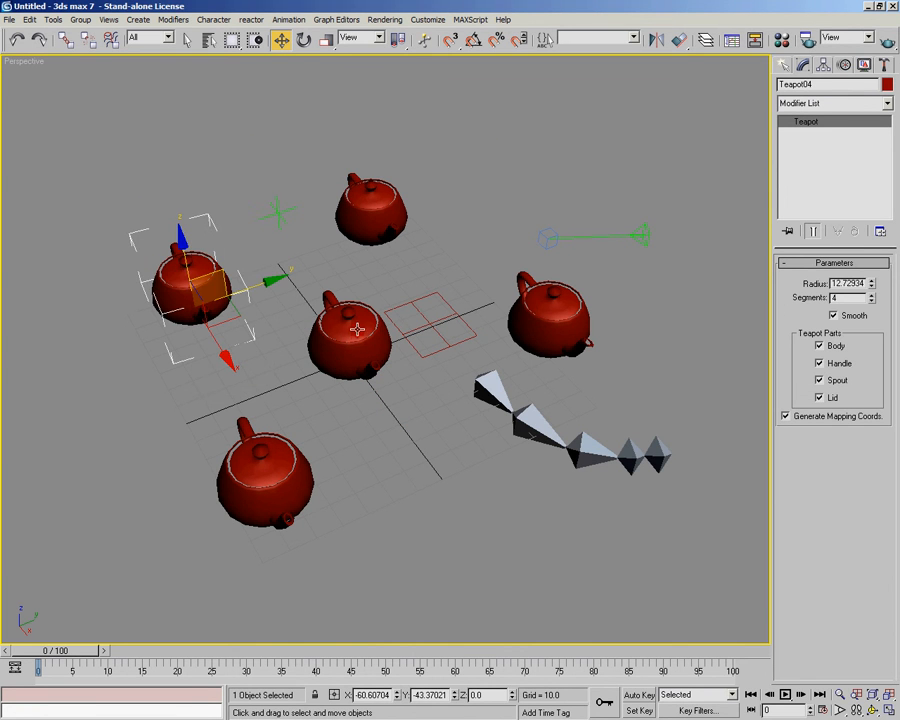
click(357, 326)
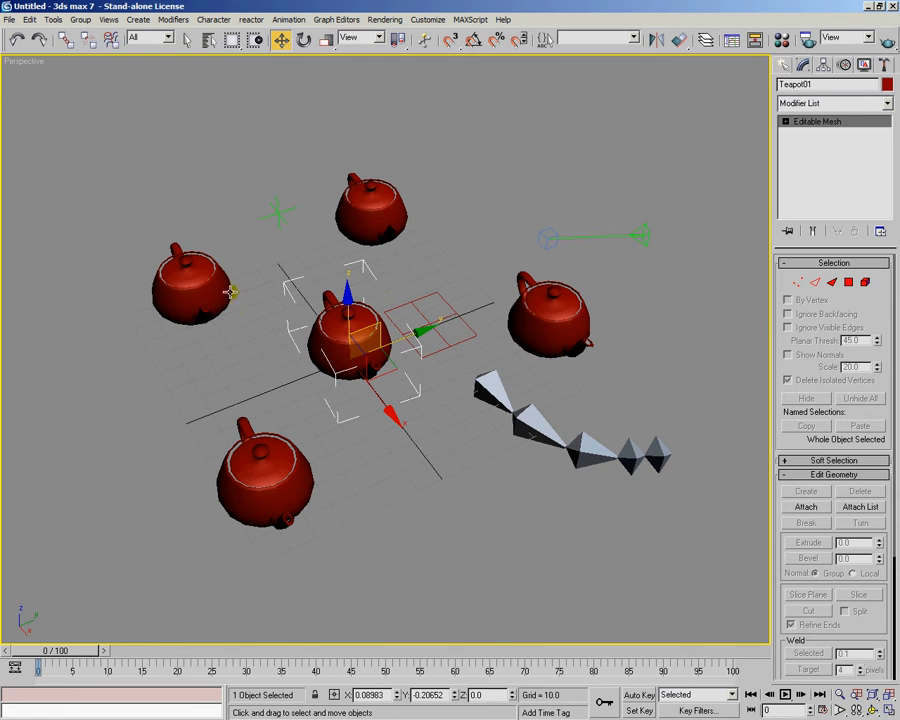
click(204, 285)
right_click(204, 285)
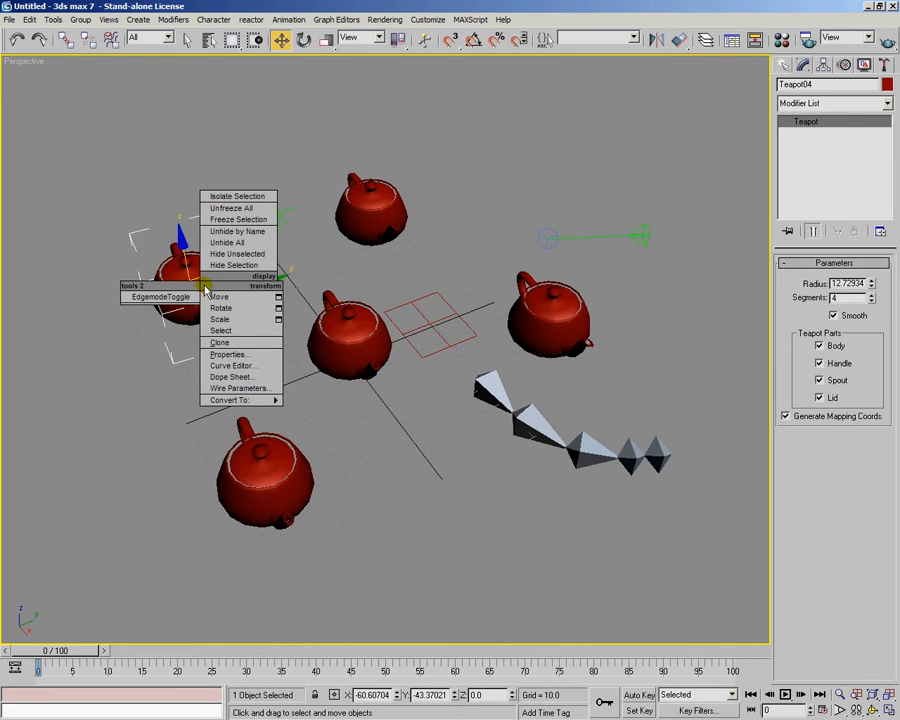
click(355, 332)
click(355, 332)
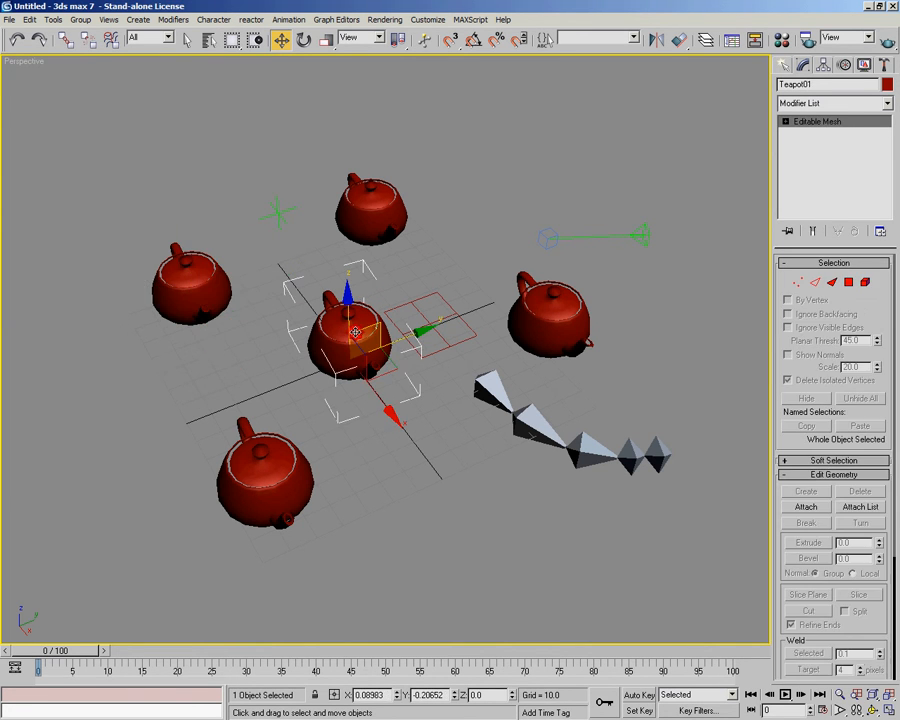
right_click(355, 332)
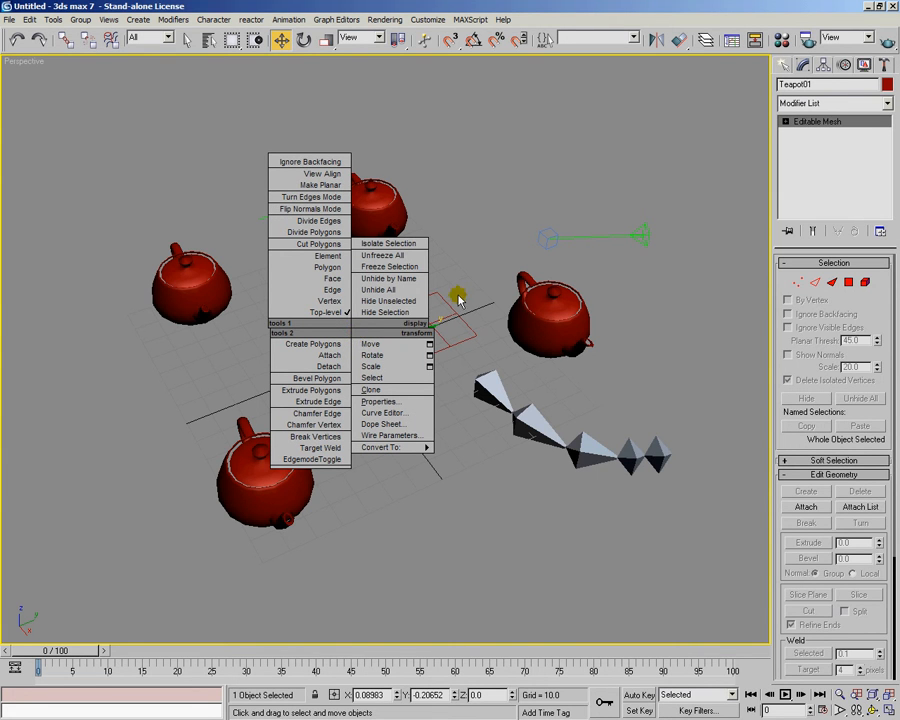
click(463, 260)
- Examine the animation quad menu and the default quad menu of the selected centre teapot
alt+right_click(360, 351)
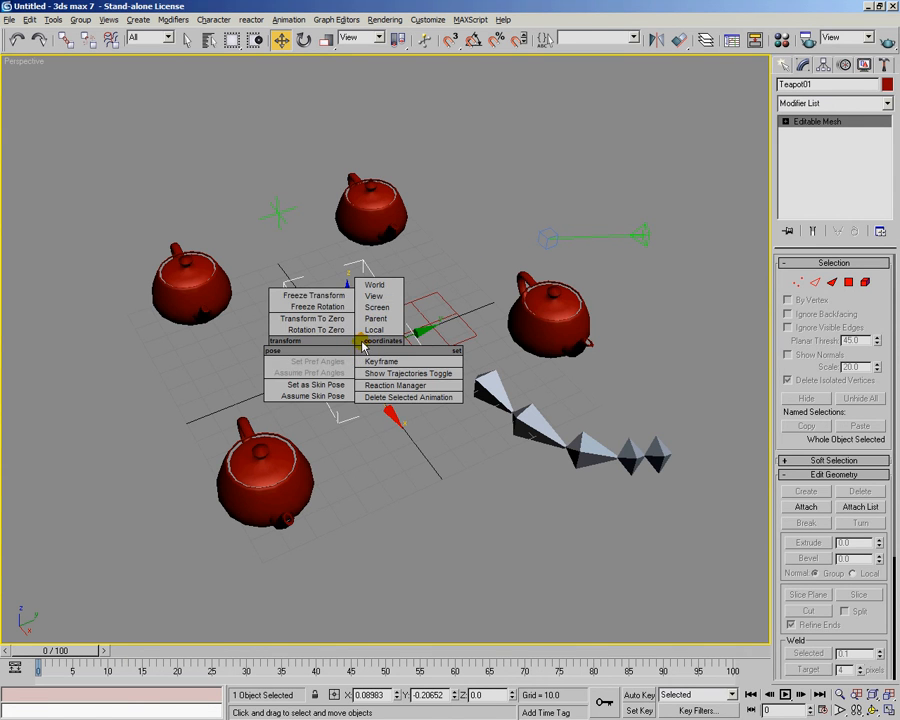
click(476, 193)
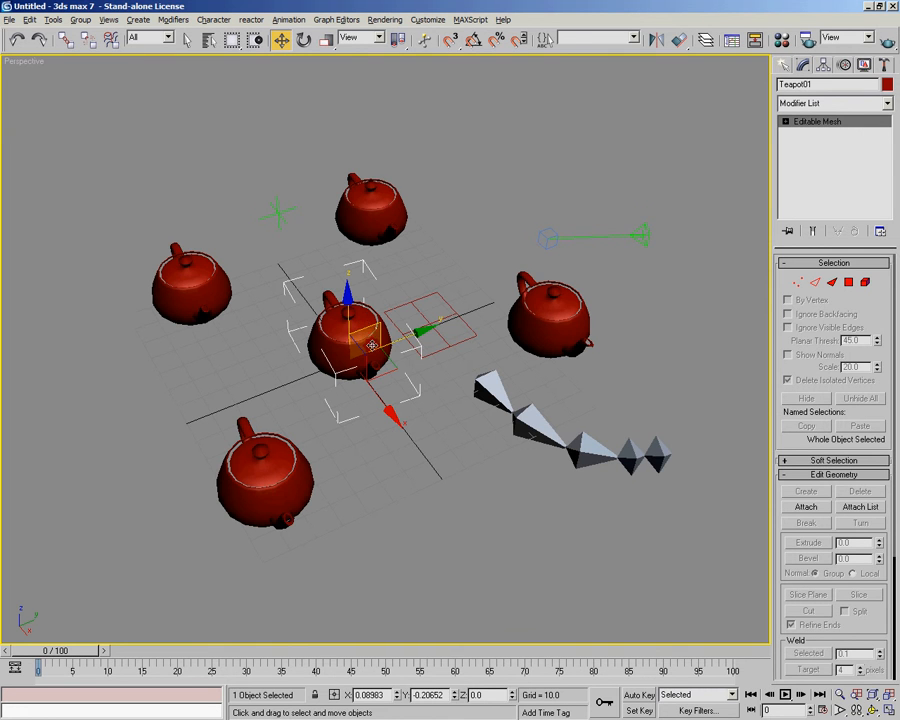
alt+middle_drag(367, 345, 378, 339)
right_click(363, 331)
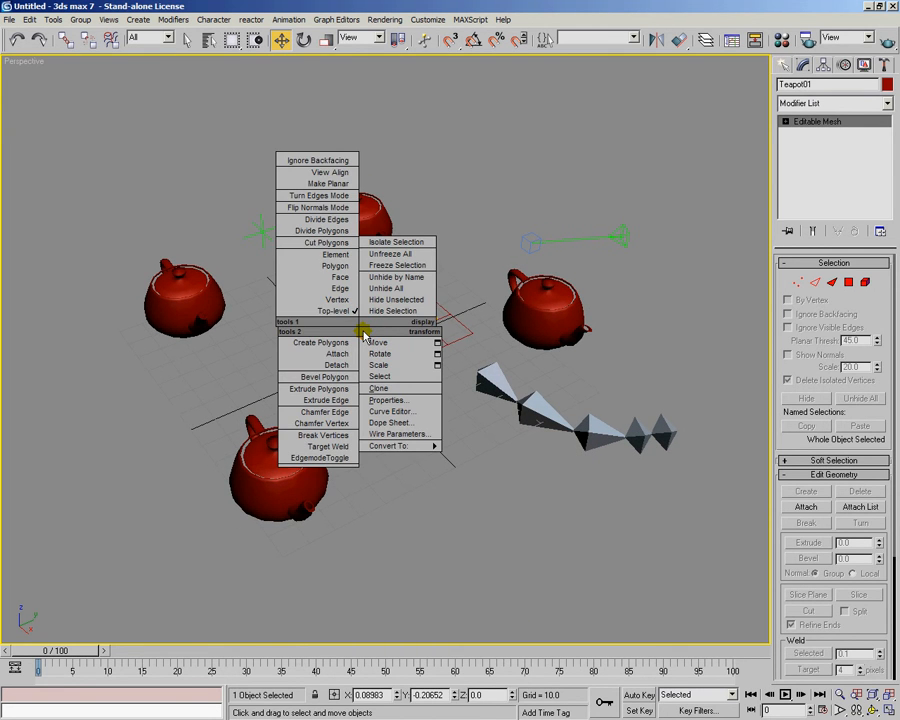
click(376, 138)
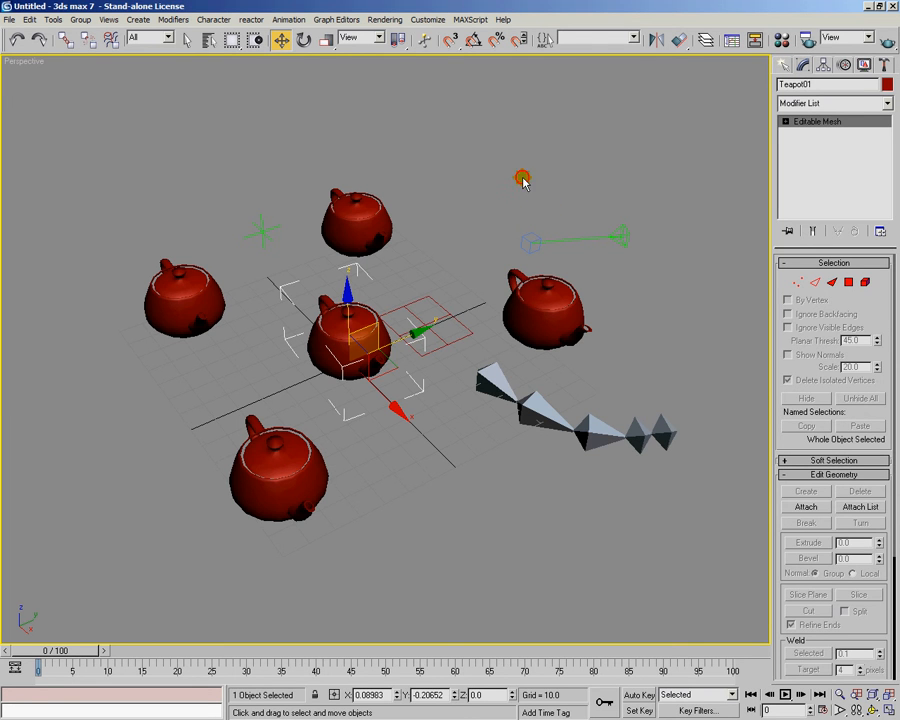
- Open the user interface customization for quads and display the Custom quad set assigned to Shift+Ctrl+Alt+RMB
click(430, 20)
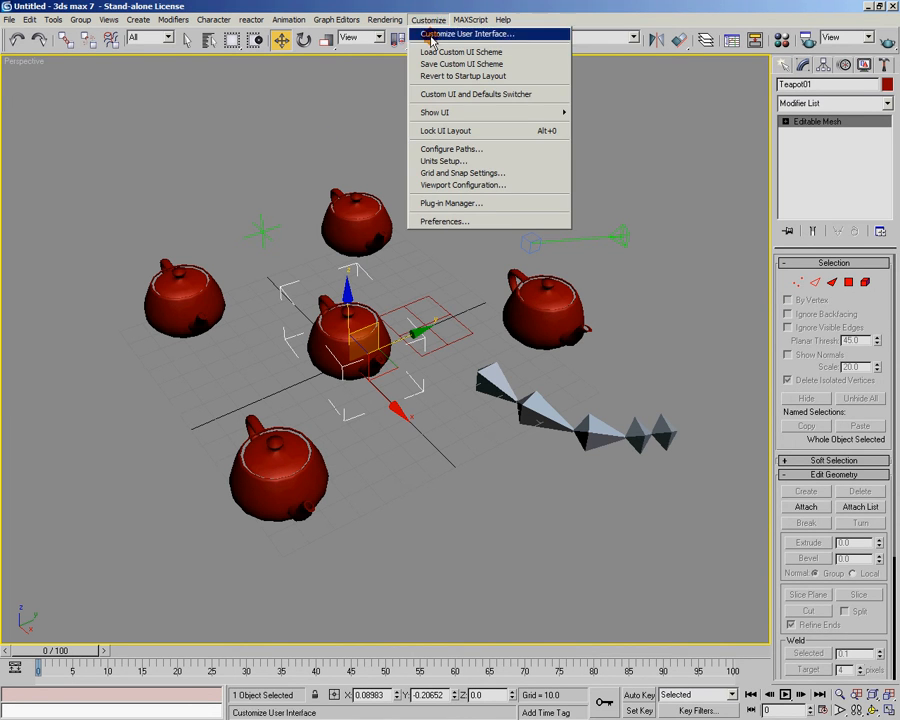
click(432, 34)
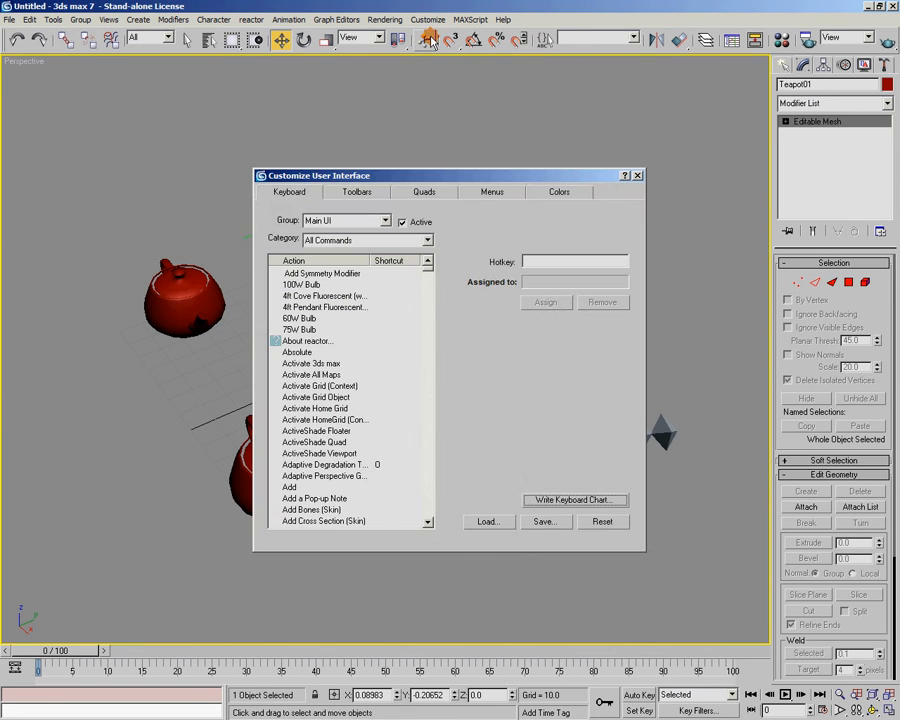
click(426, 193)
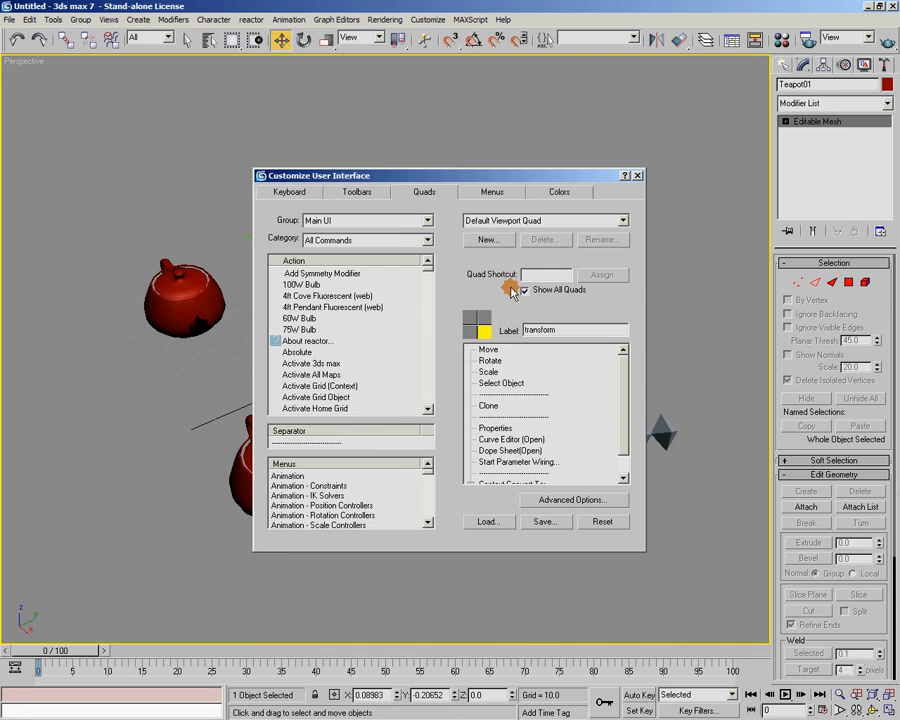
scroll(627, 376, down, 1)
scroll(625, 350, up, 1)
click(622, 220)
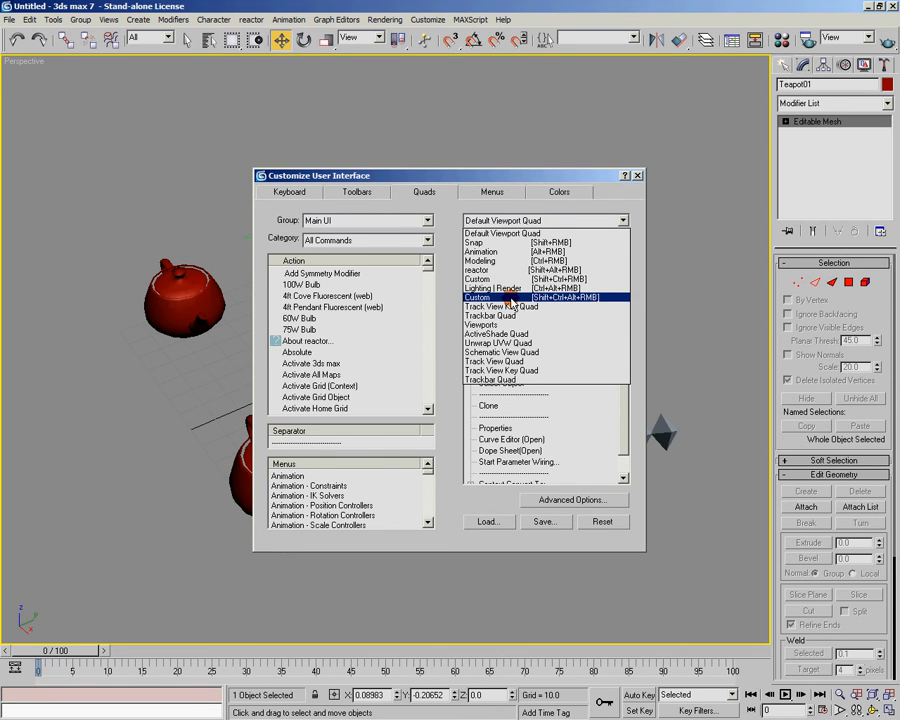
click(577, 299)
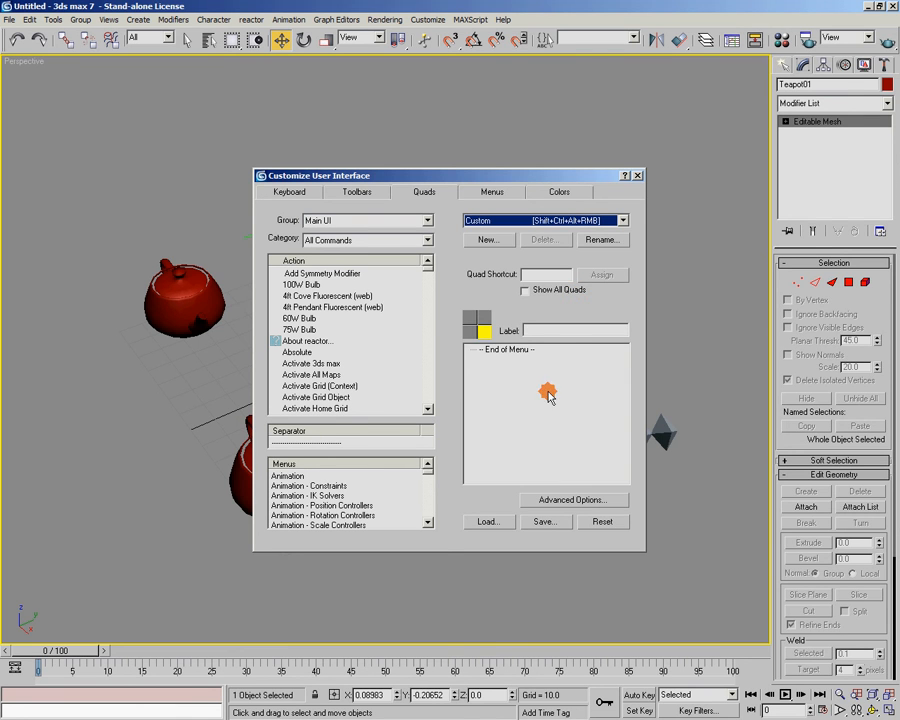
- Display the Modeling quad set and examine the commands listed in each of its four quadrants
click(622, 220)
click(553, 261)
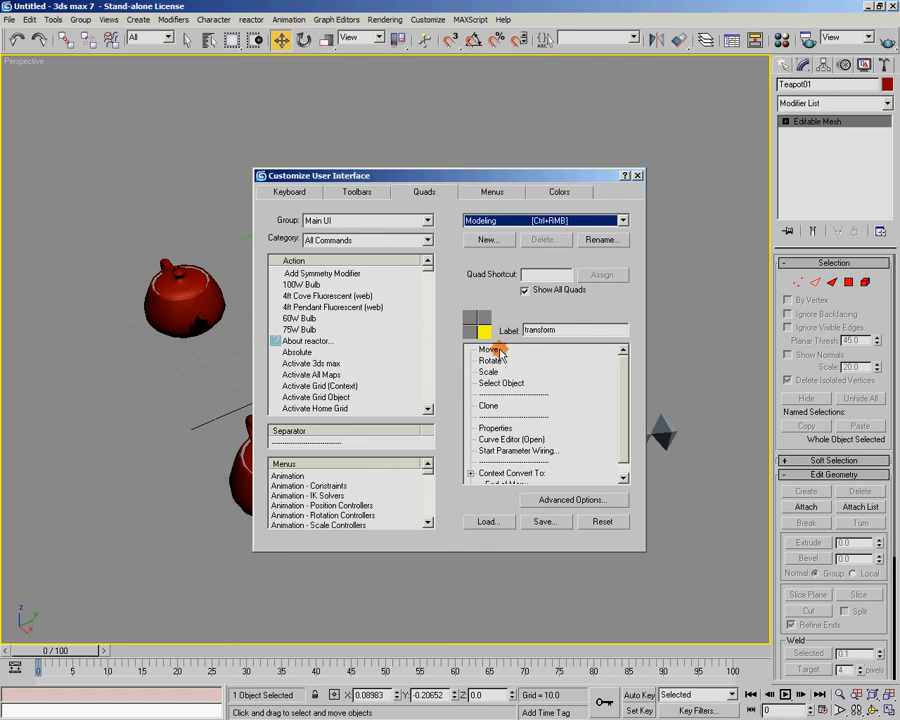
click(470, 331)
click(484, 317)
click(484, 331)
click(470, 317)
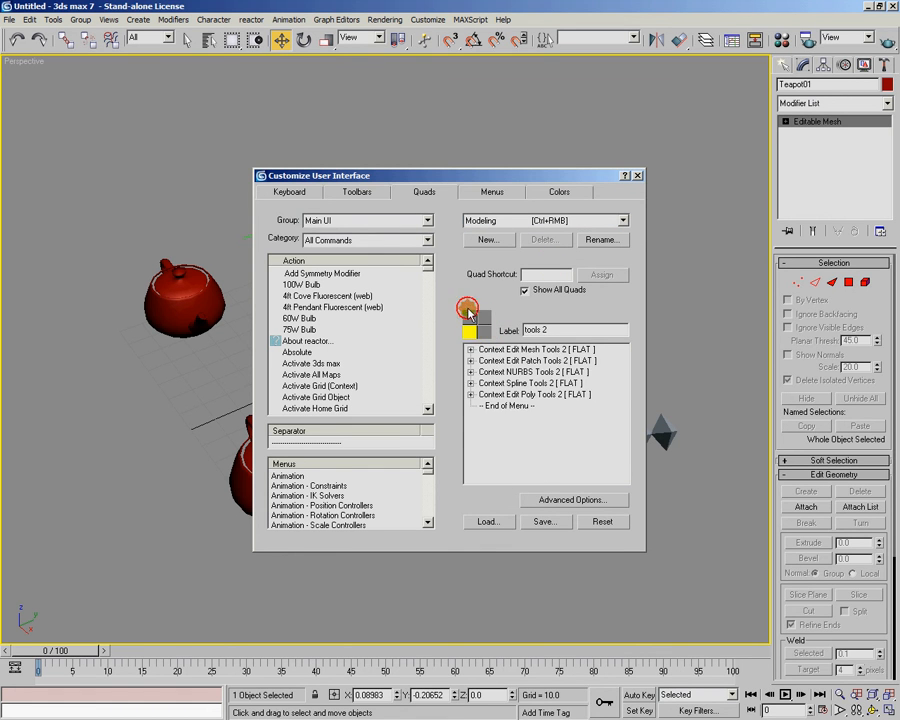
click(484, 317)
- Examine the Track View Key, Viewports, Unwrap UVW and Schematic View quad sets, and close the customization dialog
click(624, 221)
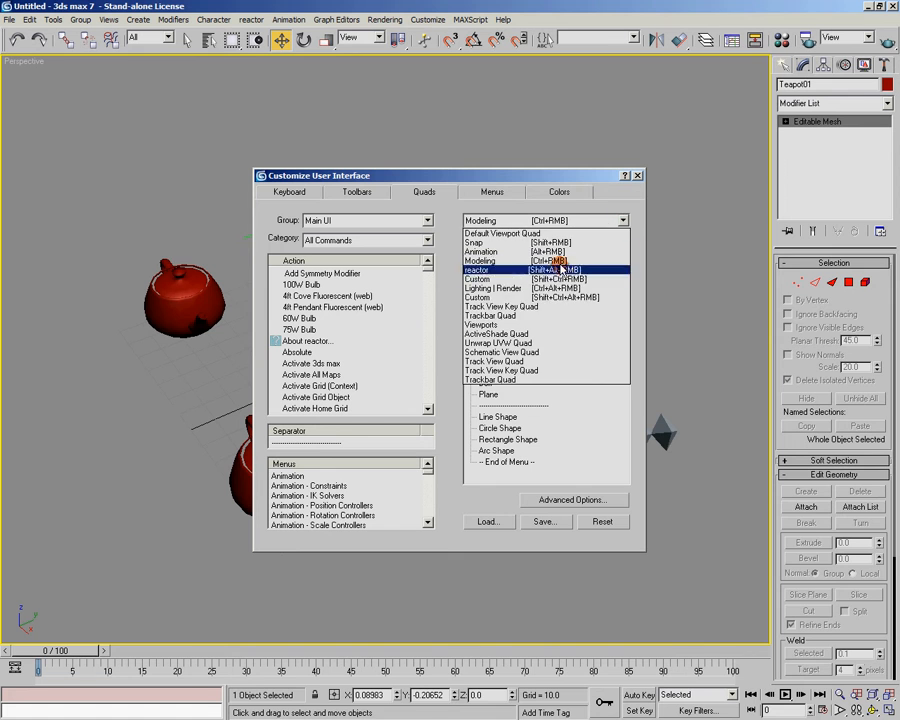
click(544, 307)
click(622, 220)
click(552, 325)
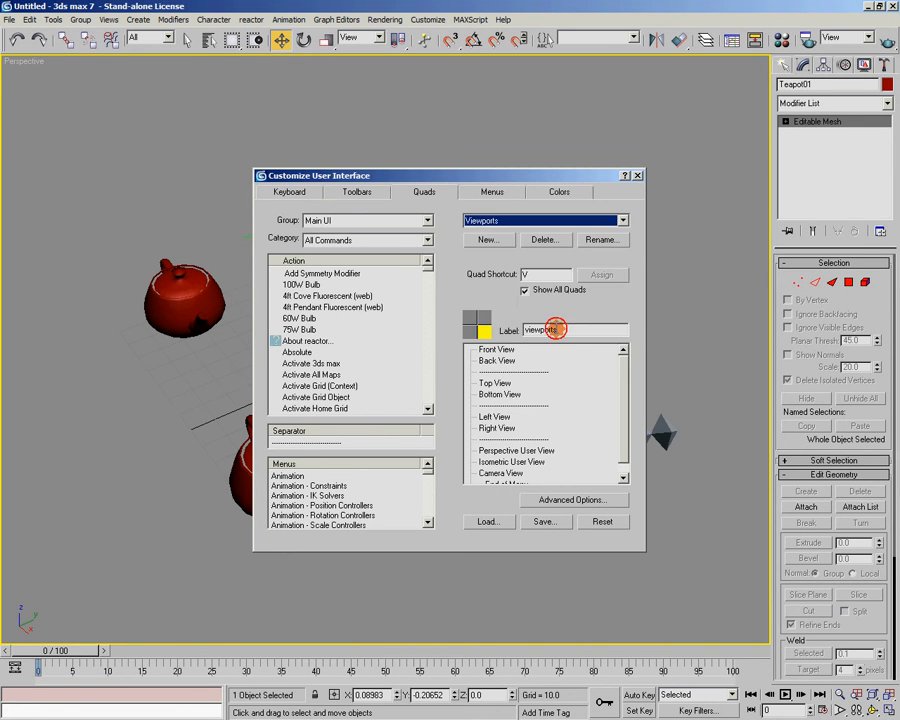
click(622, 220)
click(537, 343)
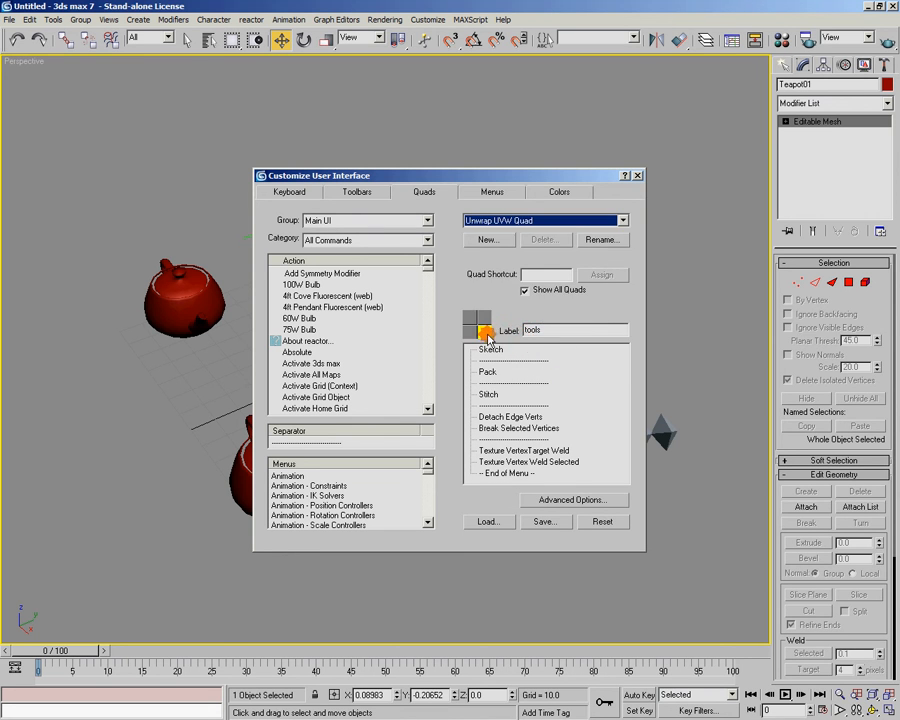
click(623, 220)
click(541, 352)
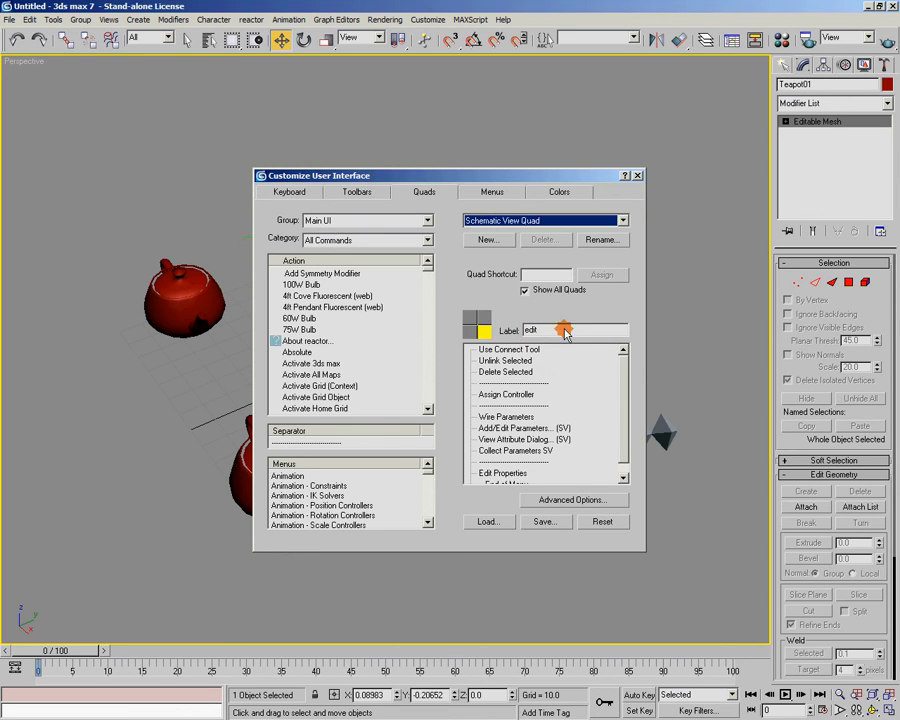
click(506, 372)
click(512, 362)
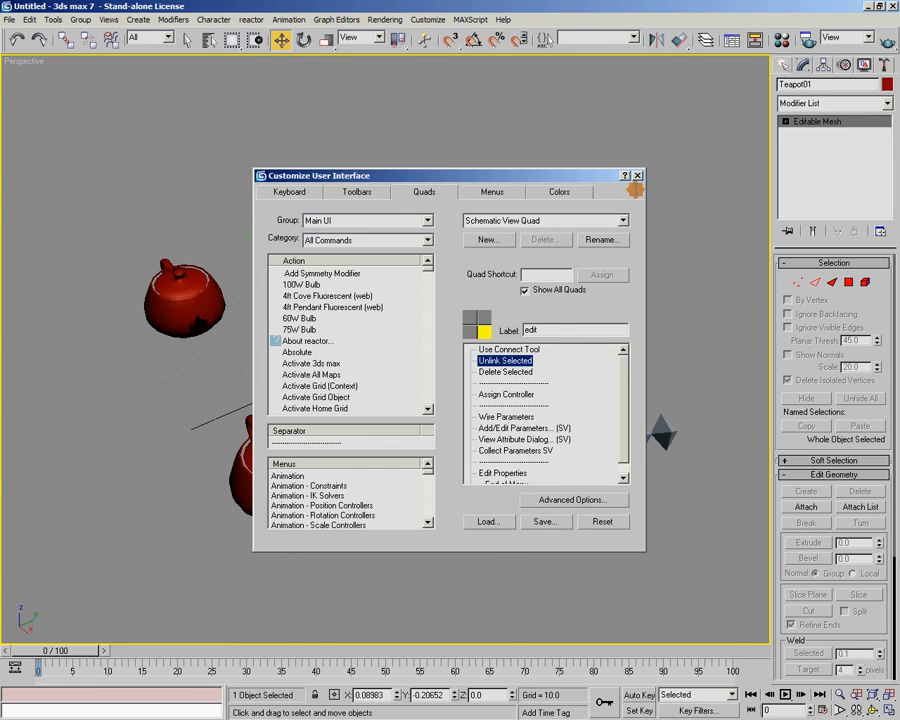
click(637, 176)
- Switch Teapot01 through the Vertex, Edge and Face sub-object levels using its quad menu
alt+middle_drag(510, 298, 458, 348)
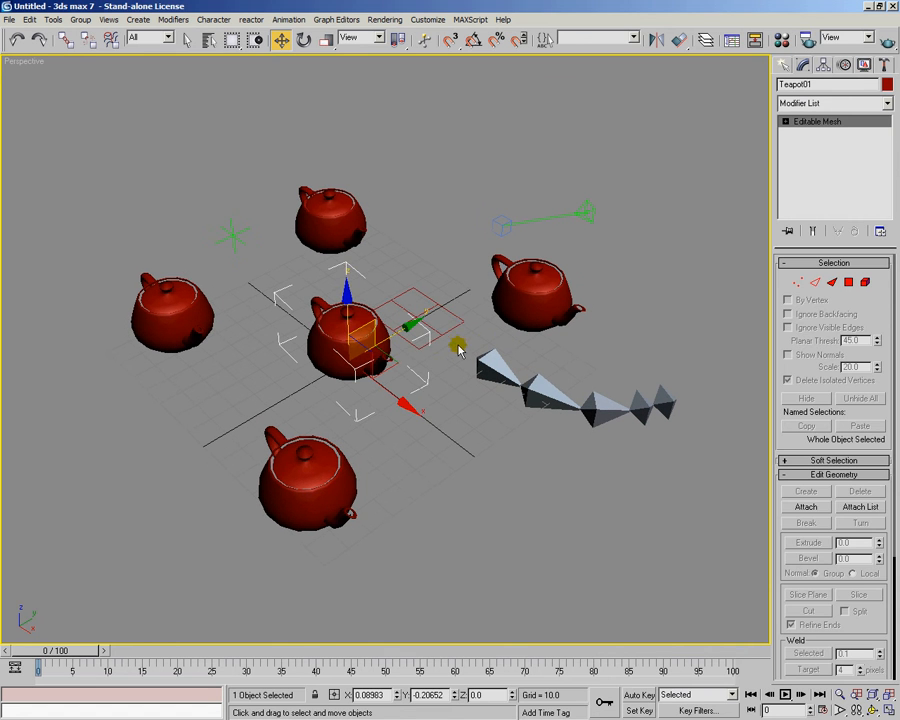
right_click(365, 325)
click(339, 292)
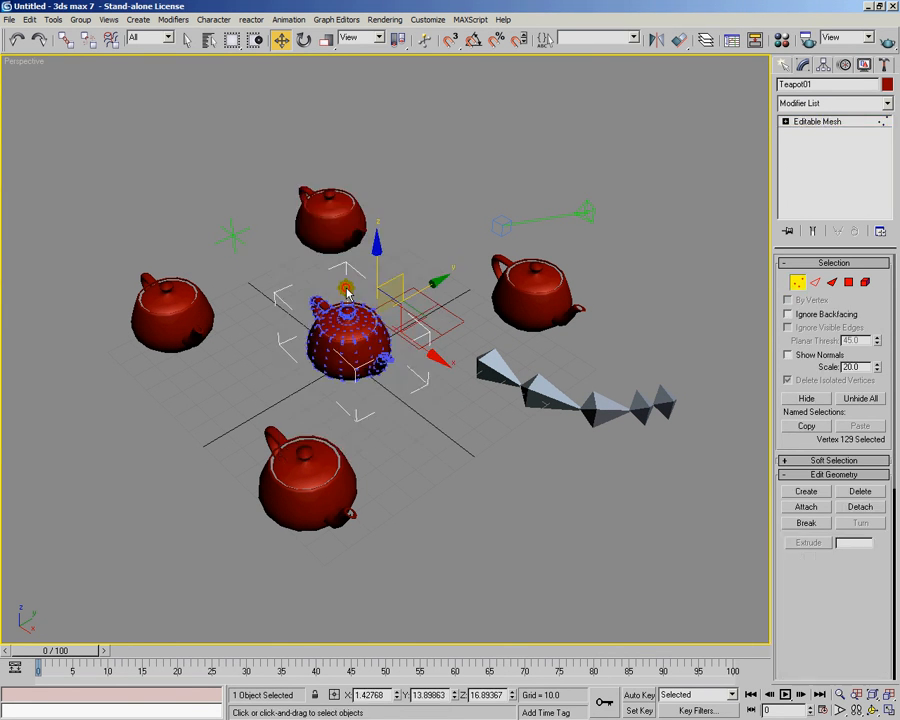
right_click(354, 323)
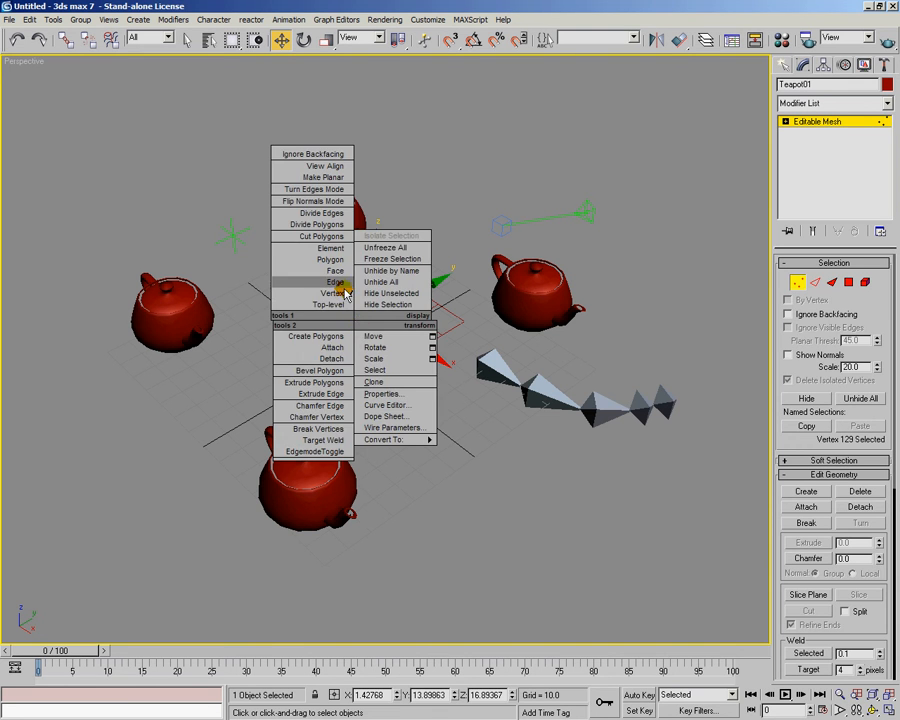
click(343, 282)
right_click(358, 328)
click(336, 279)
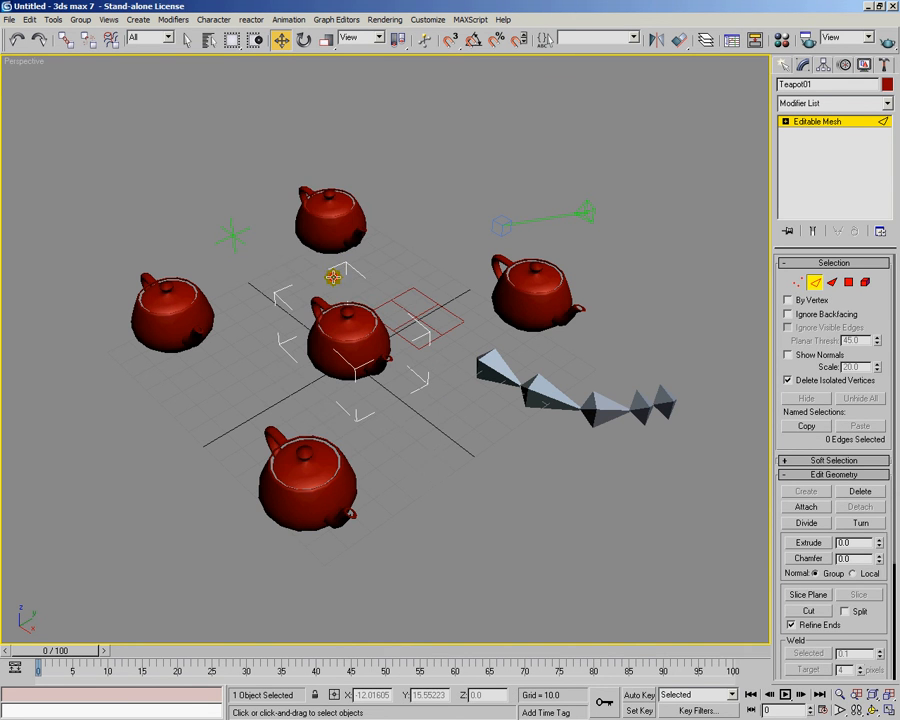
- Activate Move and Rotate in turn from the quad menu, and leave Teapot01's face level with nothing selected
right_click(357, 328)
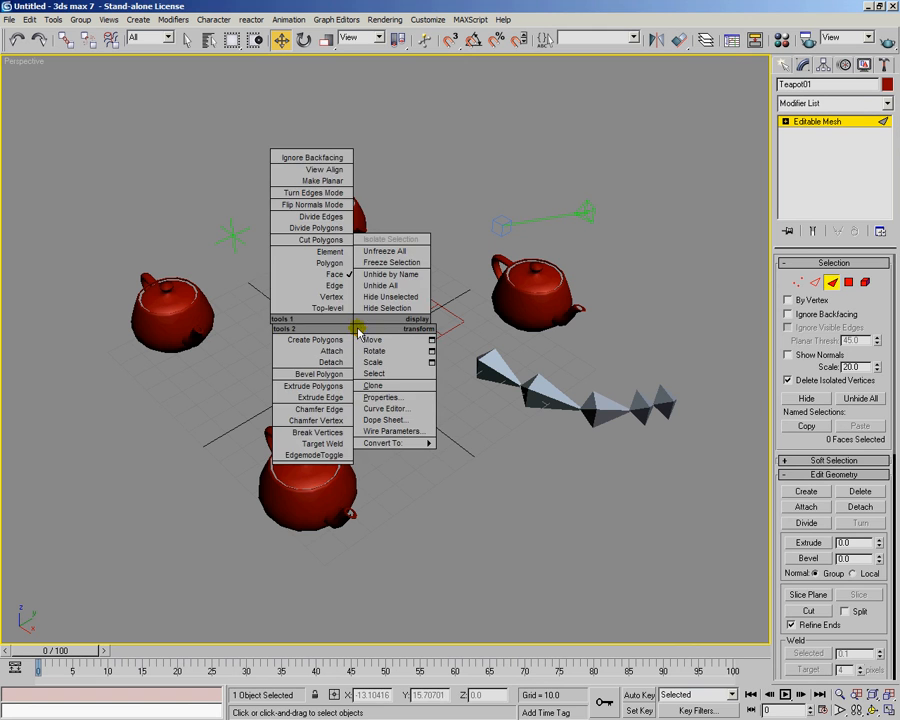
click(377, 342)
right_click(372, 338)
click(397, 363)
right_click(368, 337)
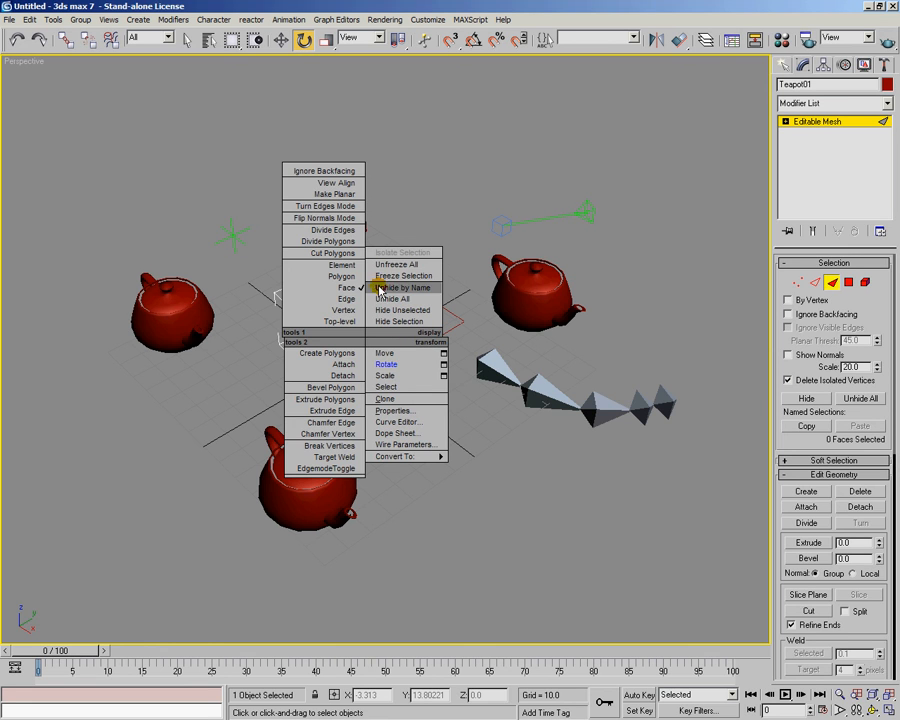
click(402, 229)
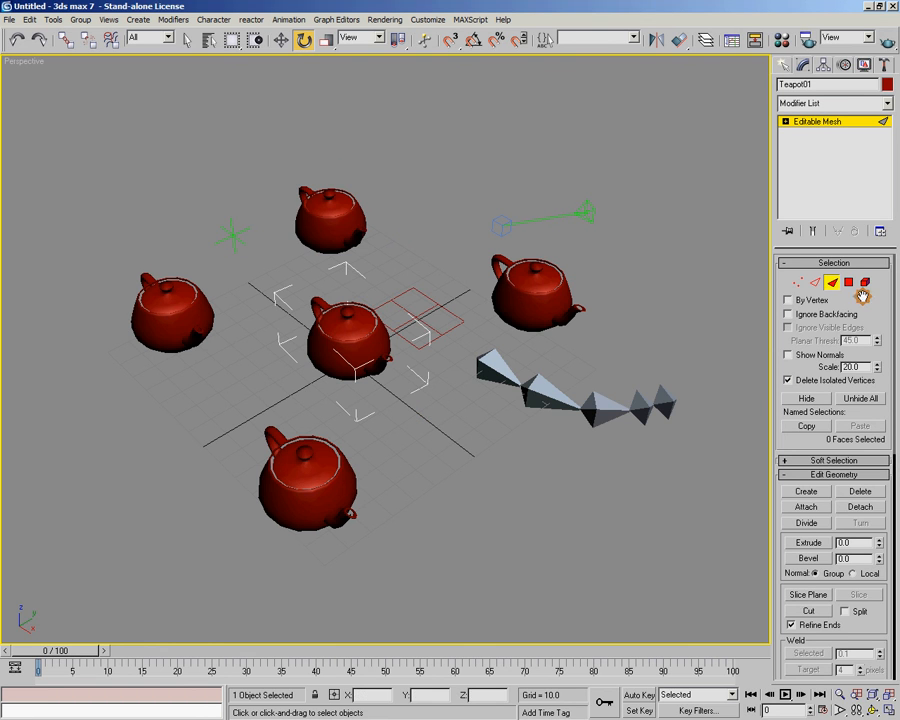
click(834, 284)
click(405, 241)
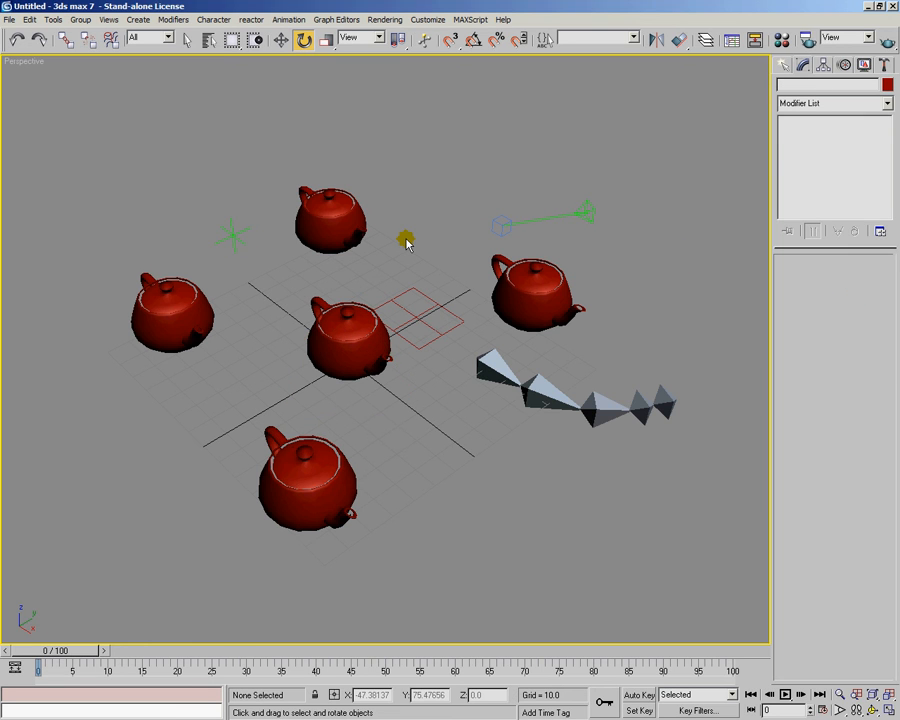